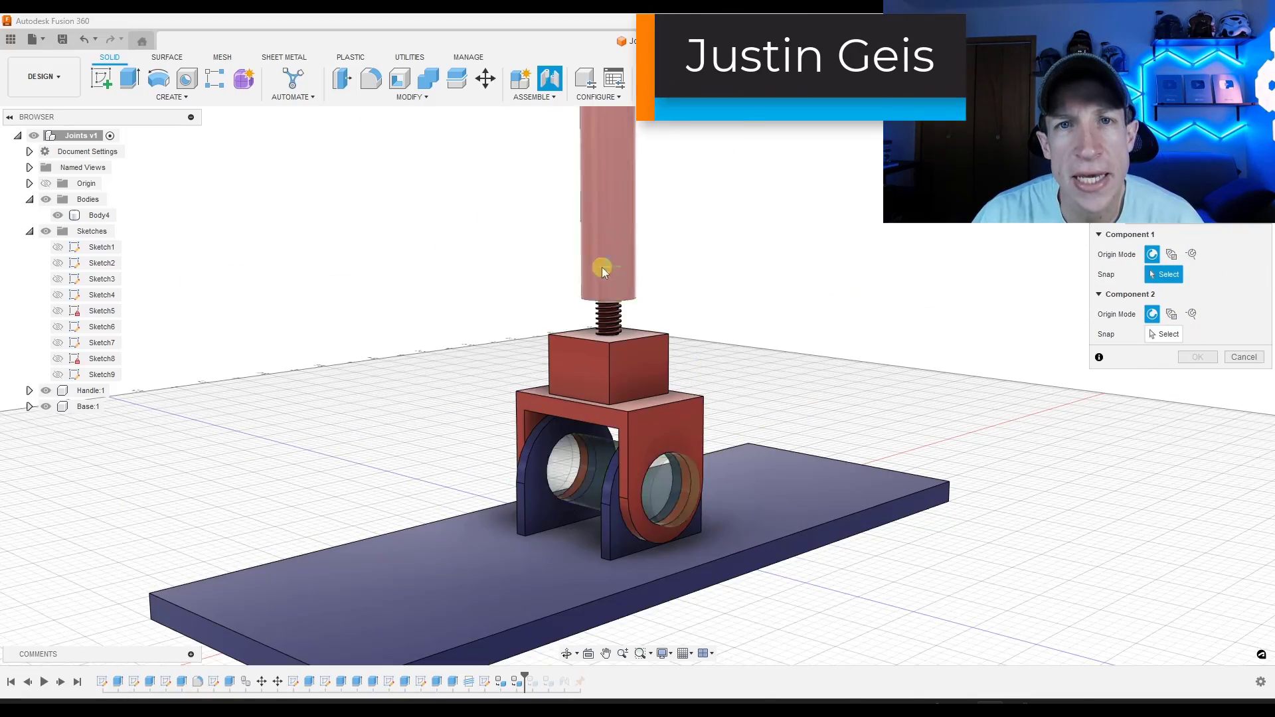
Snap the handle to the base as a Revolute joint and preview its −90° to 90° limits
{"action": "left_click", "coordinate": [714, 457]}
{"action": "left_click", "coordinate": [806, 475]}
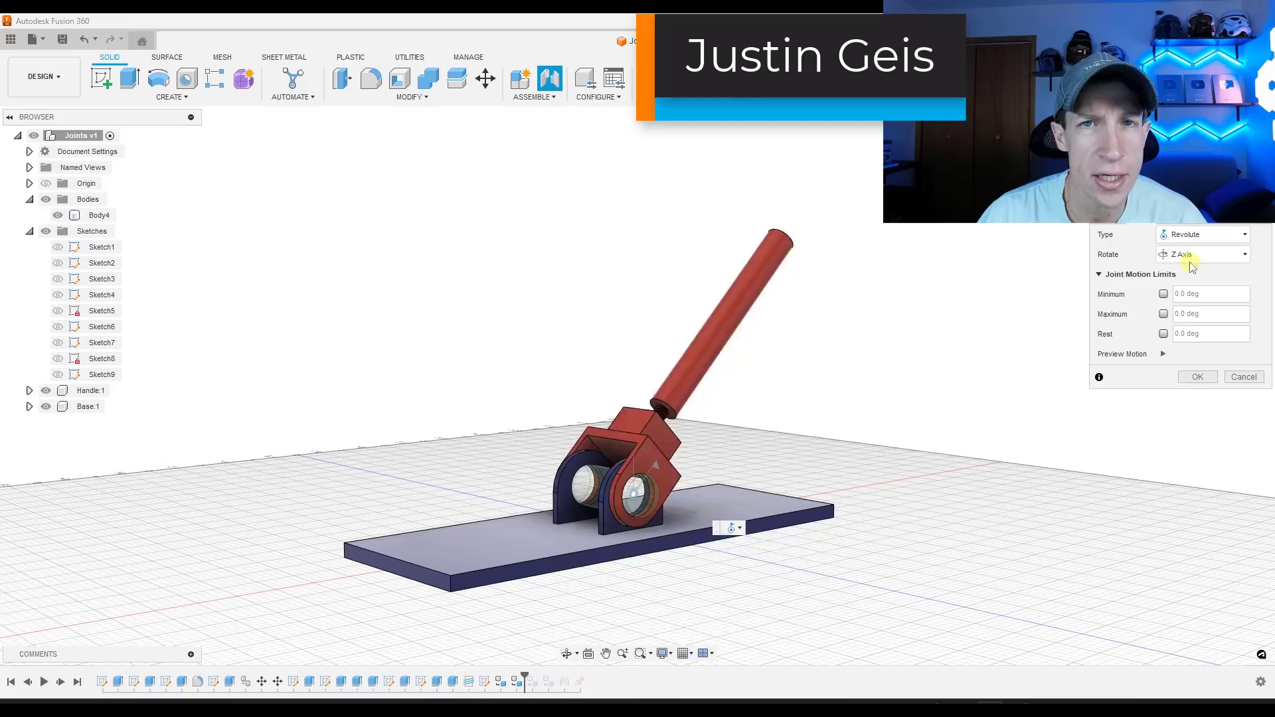
{"action": "left_click", "coordinate": [1205, 234]}
{"action": "left_click", "coordinate": [1186, 291]}
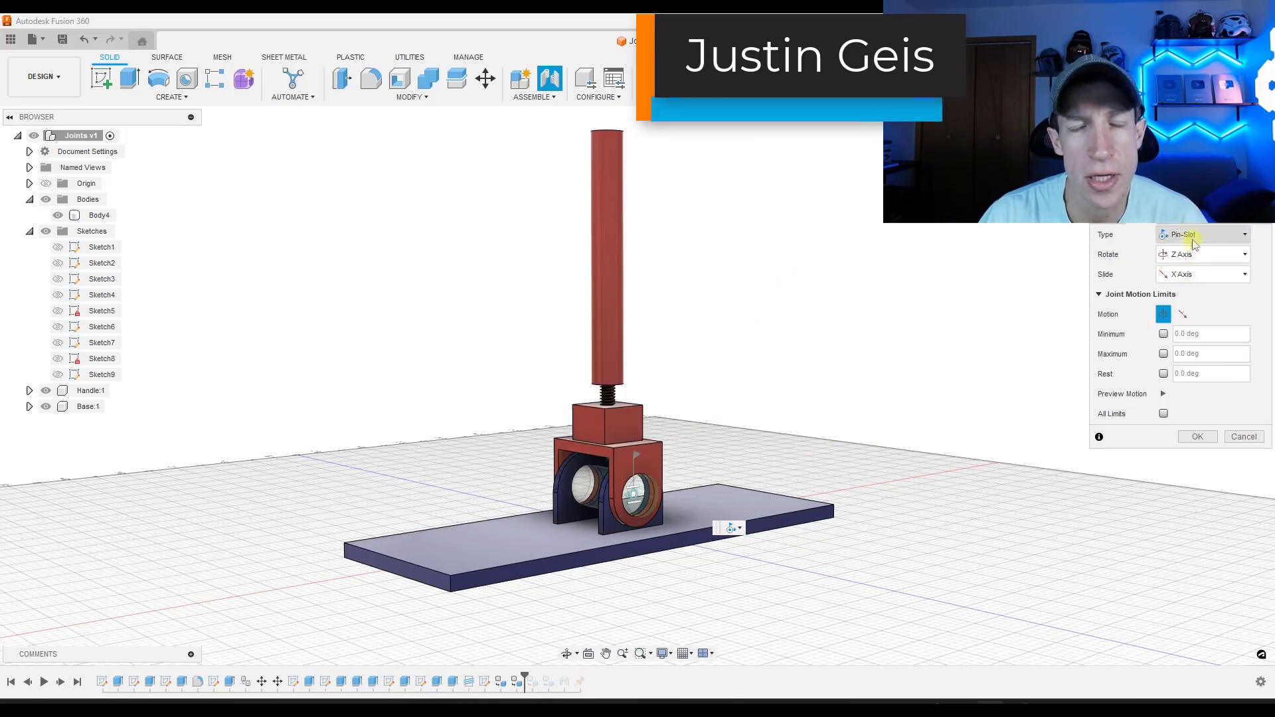
{"action": "left_click", "coordinate": [1203, 235]}
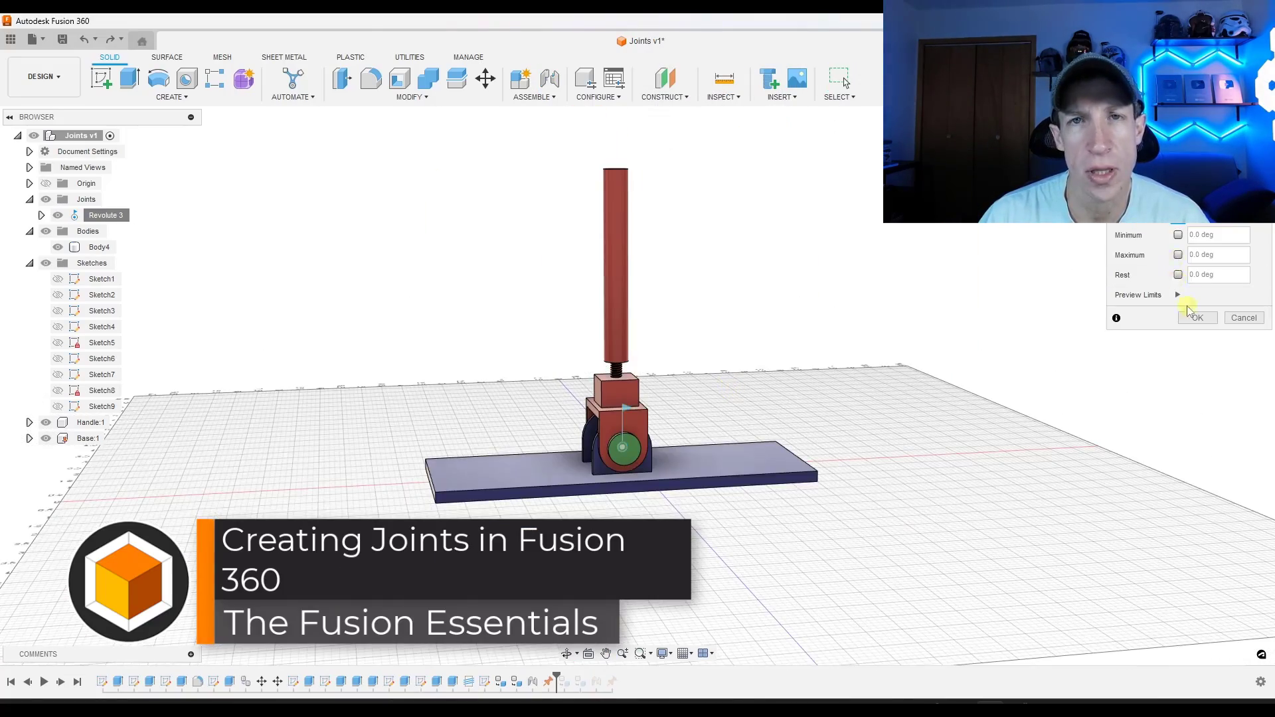
{"action": "left_click", "coordinate": [1177, 315]}
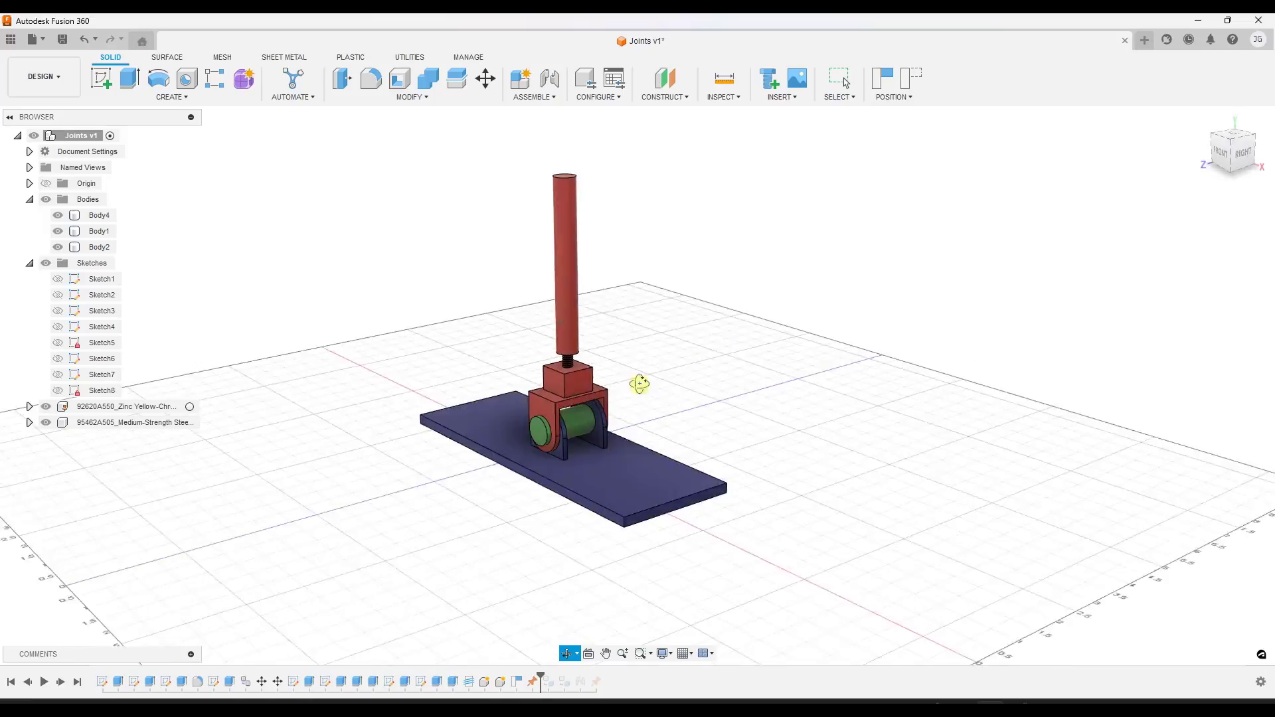
Select Body4, Body2 and Body1 on the model to identify the pin, rod and bracket
{"action": "left_click_drag", "start_coordinate": [641, 381], "coordinate": [550, 372]}
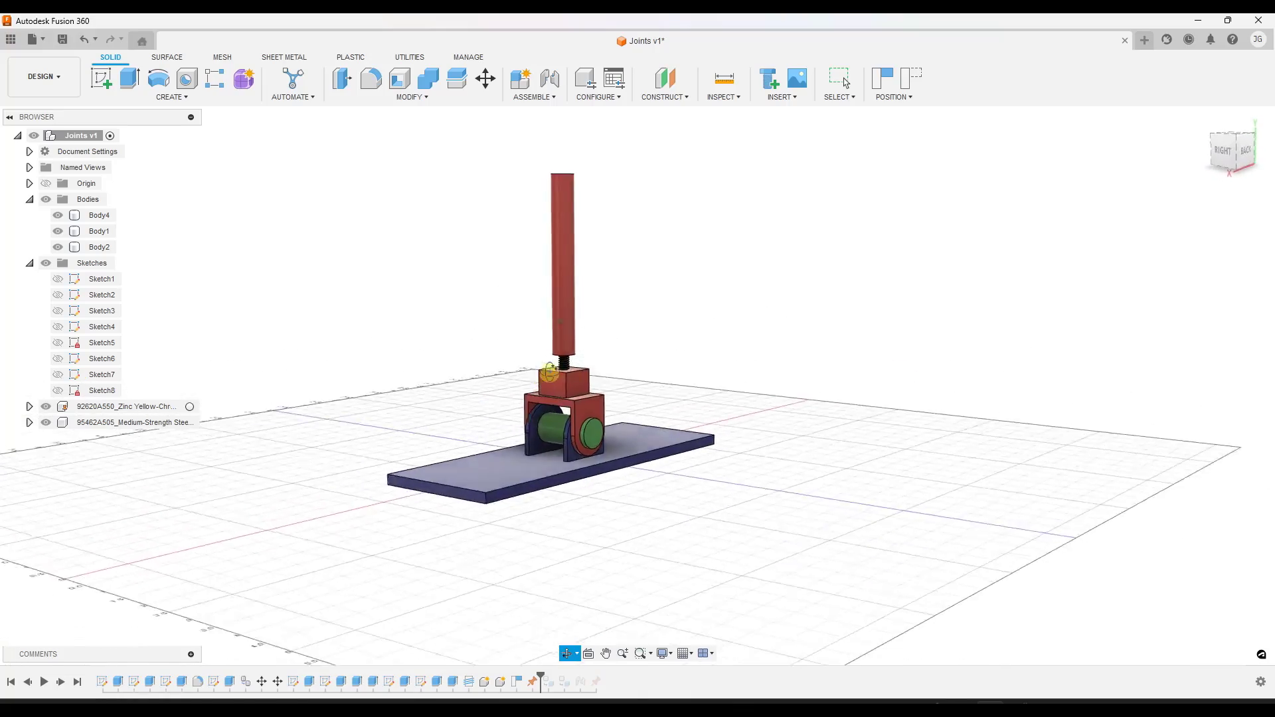
{"action": "left_click", "coordinate": [550, 371]}
{"action": "scroll", "coordinate": [584, 435], "scroll_direction": "up", "scroll_amount": 5}
{"action": "left_click", "coordinate": [558, 357]}
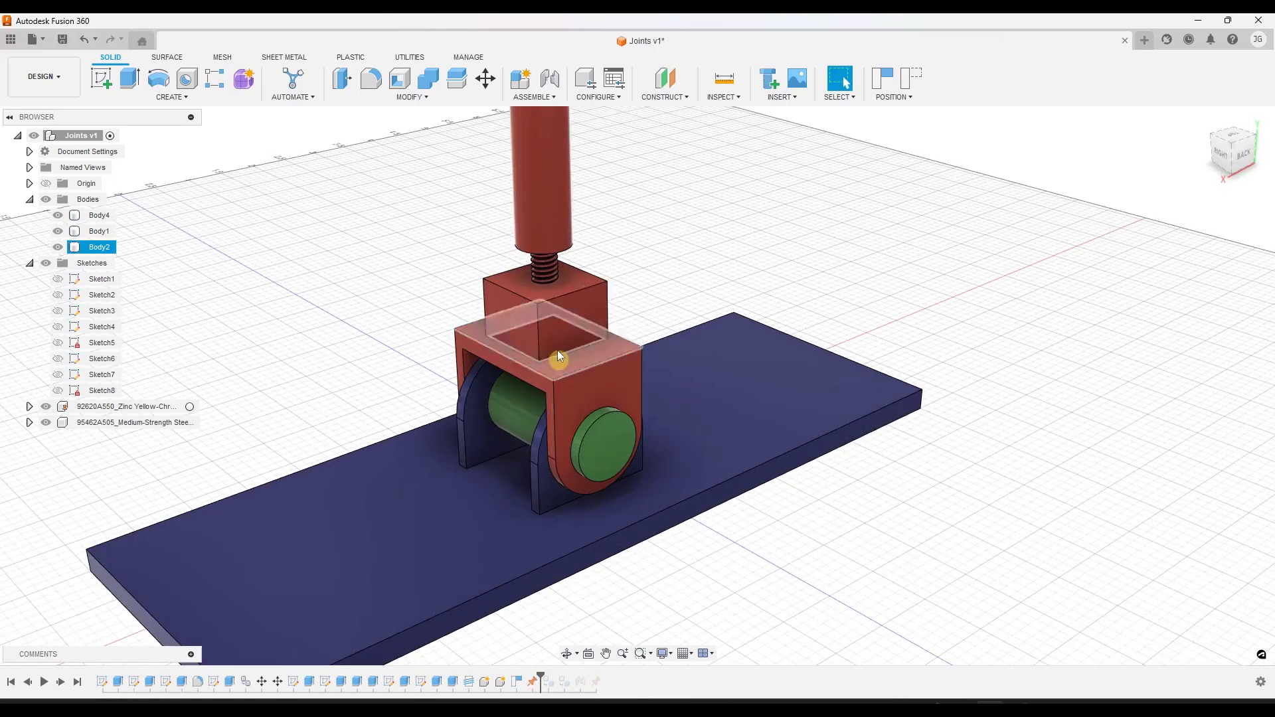
{"action": "left_click", "coordinate": [605, 448]}
{"action": "scroll", "coordinate": [611, 432], "scroll_direction": "down", "scroll_amount": 5}
{"action": "left_click", "coordinate": [632, 411]}
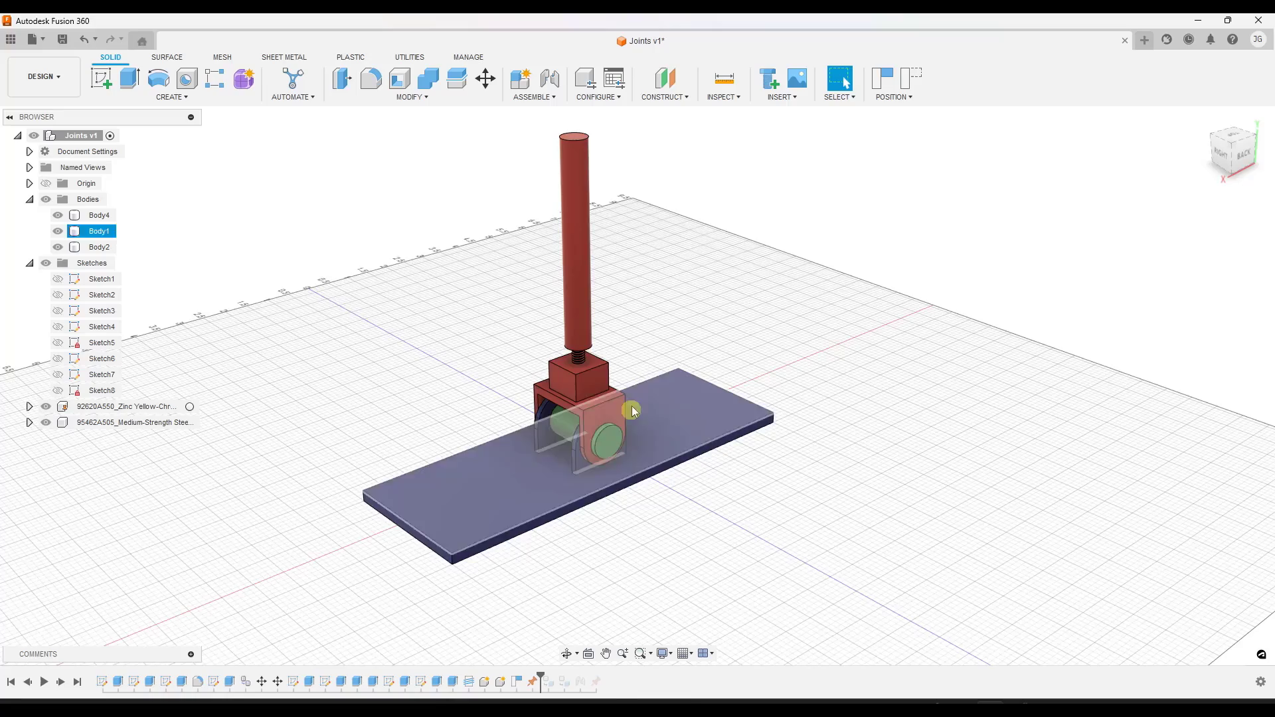
{"action": "middle_click_drag", "start_coordinate": [632, 405], "coordinate": [693, 362], "text": "shift"}
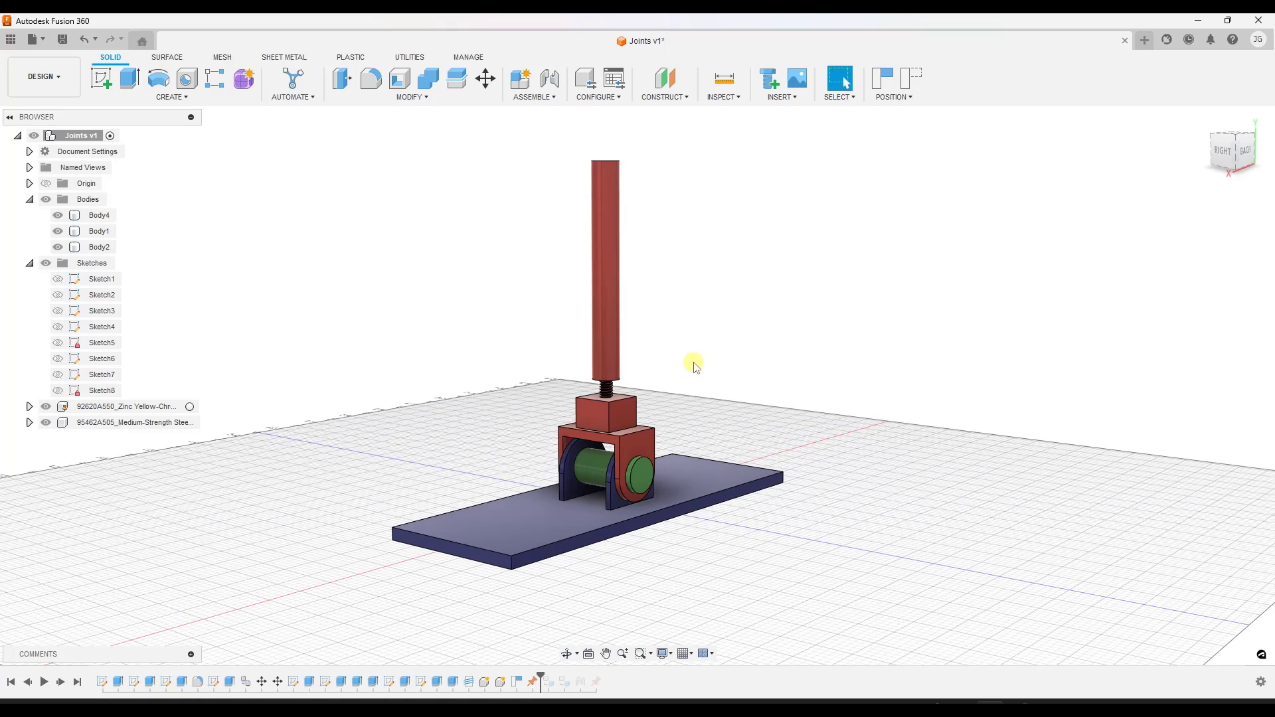
Select Body2 in the browser and Body1 on the model, viewing them from a new angle
{"action": "scroll", "coordinate": [730, 387], "scroll_direction": "up", "scroll_amount": 1}
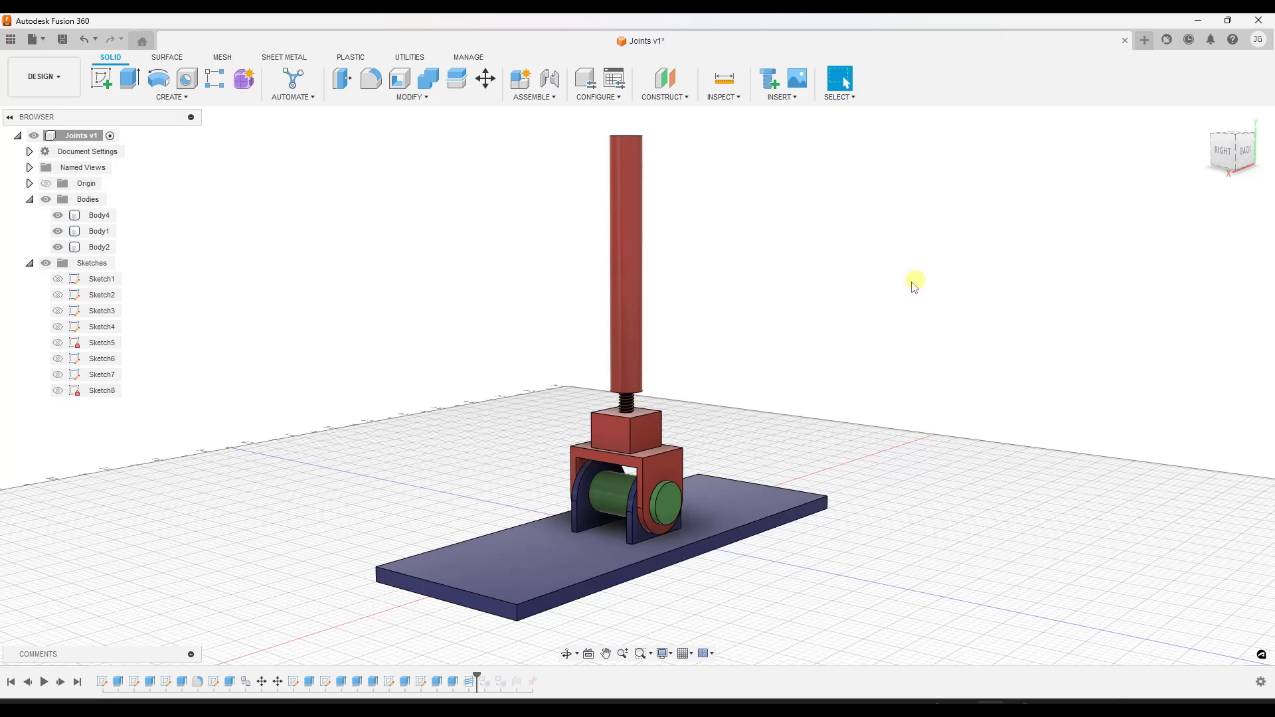
{"action": "scroll", "coordinate": [650, 276], "scroll_direction": "up", "scroll_amount": 2}
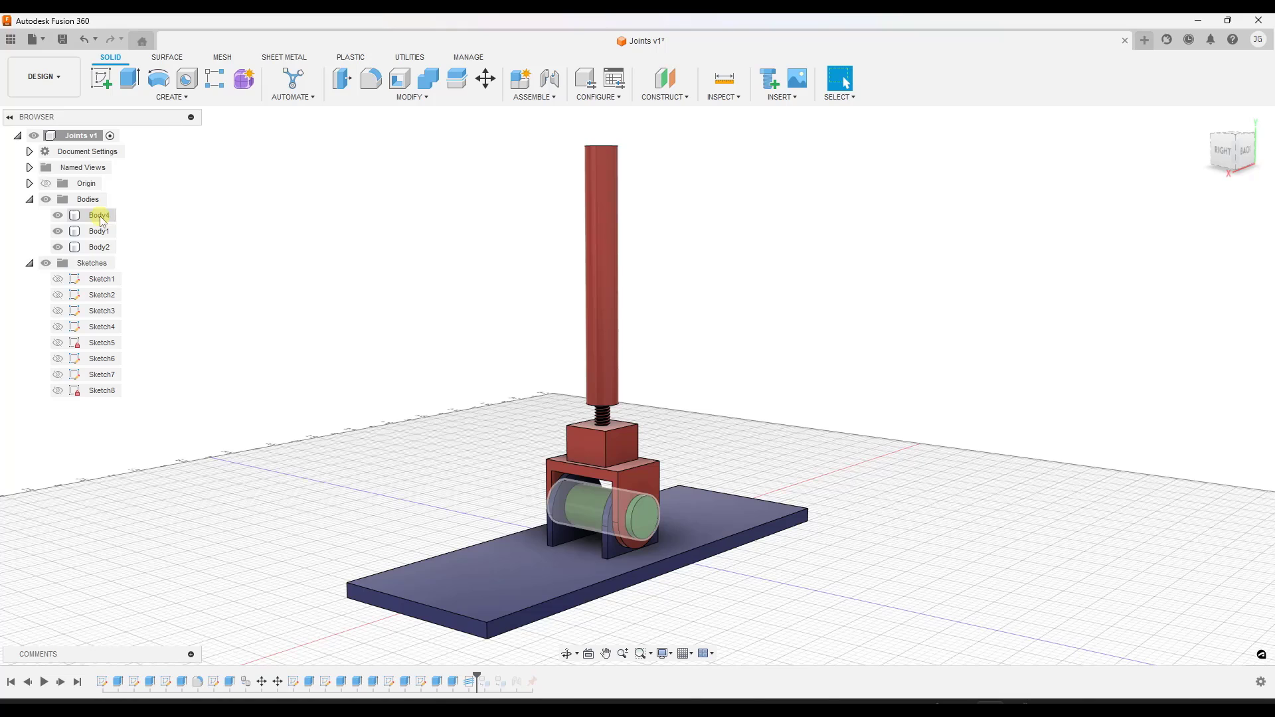
{"action": "left_click", "coordinate": [98, 250]}
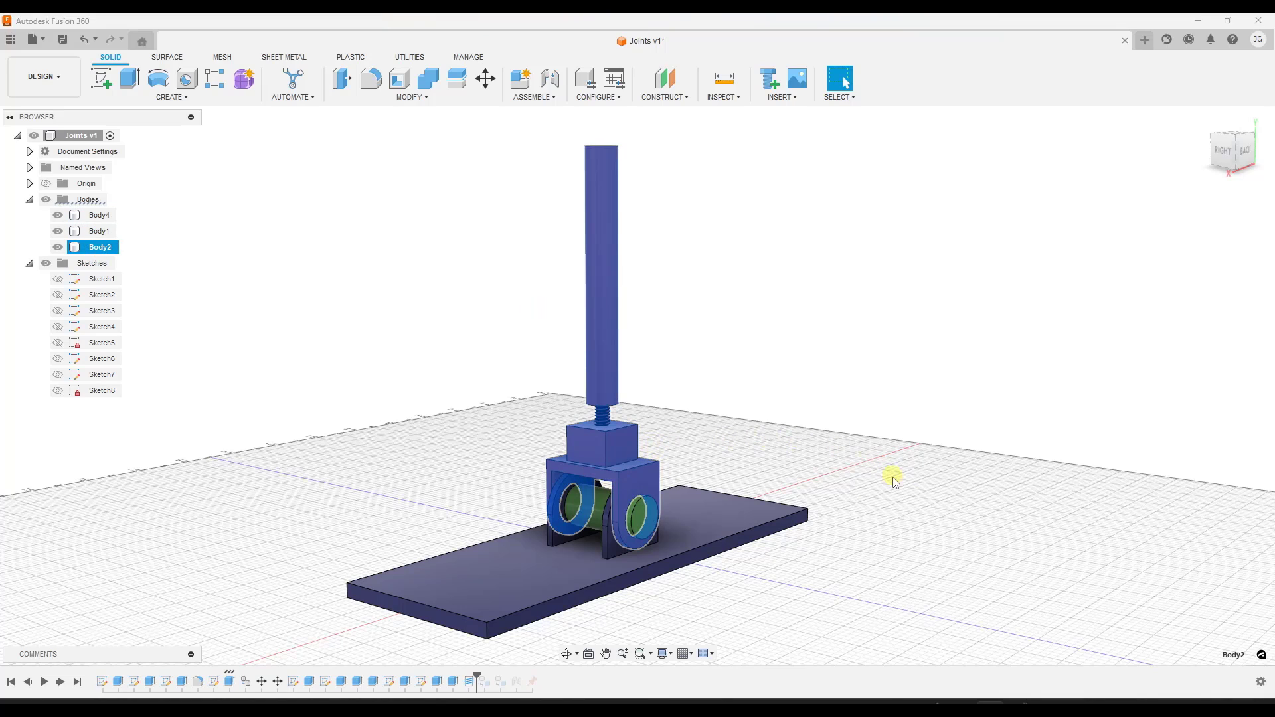
{"action": "left_click", "coordinate": [607, 536]}
{"action": "middle_click_drag", "start_coordinate": [607, 536], "coordinate": [609, 570], "text": "shift"}
{"action": "scroll", "coordinate": [624, 563], "scroll_direction": "up", "scroll_amount": 2}
{"action": "scroll", "coordinate": [644, 540], "scroll_direction": "down", "scroll_amount": 2}
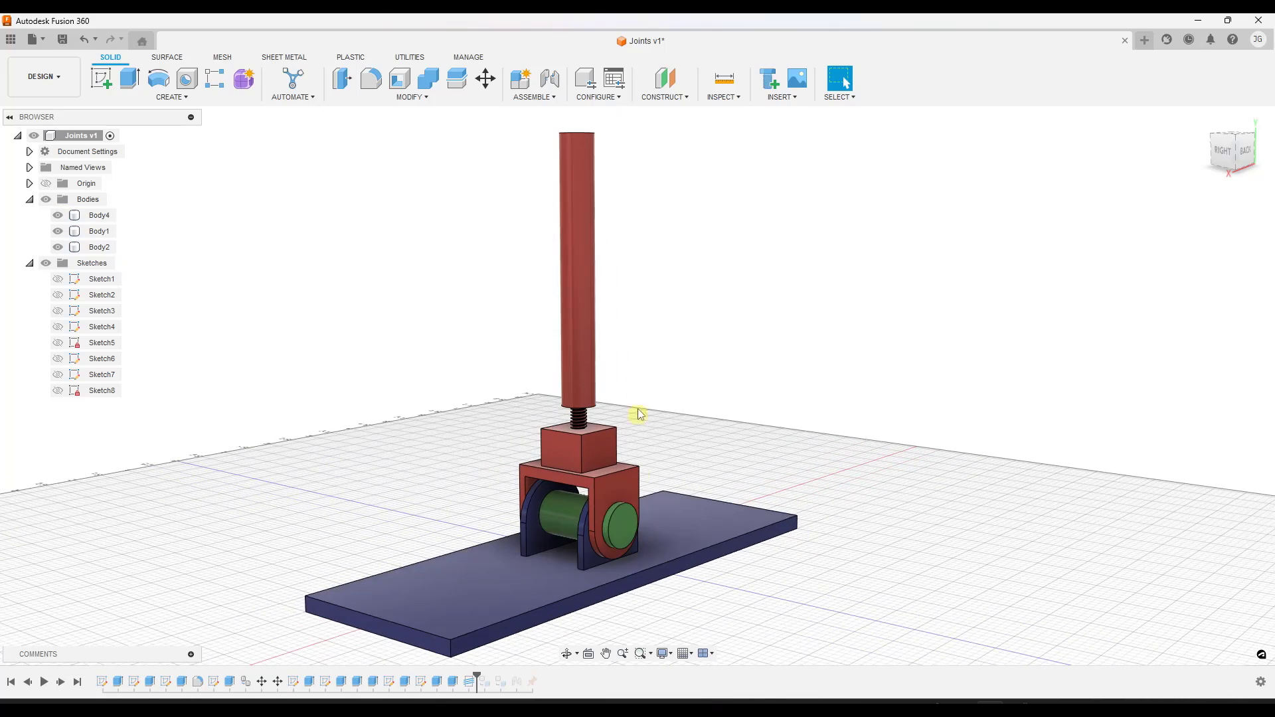
{"action": "scroll", "coordinate": [621, 357], "scroll_direction": "up", "scroll_amount": 3}
{"action": "left_click", "coordinate": [621, 357]}
Select and deselect the rod, Body2, twice, ending on a higher, more frontal view
{"action": "scroll", "coordinate": [621, 357], "scroll_direction": "down", "scroll_amount": 3}
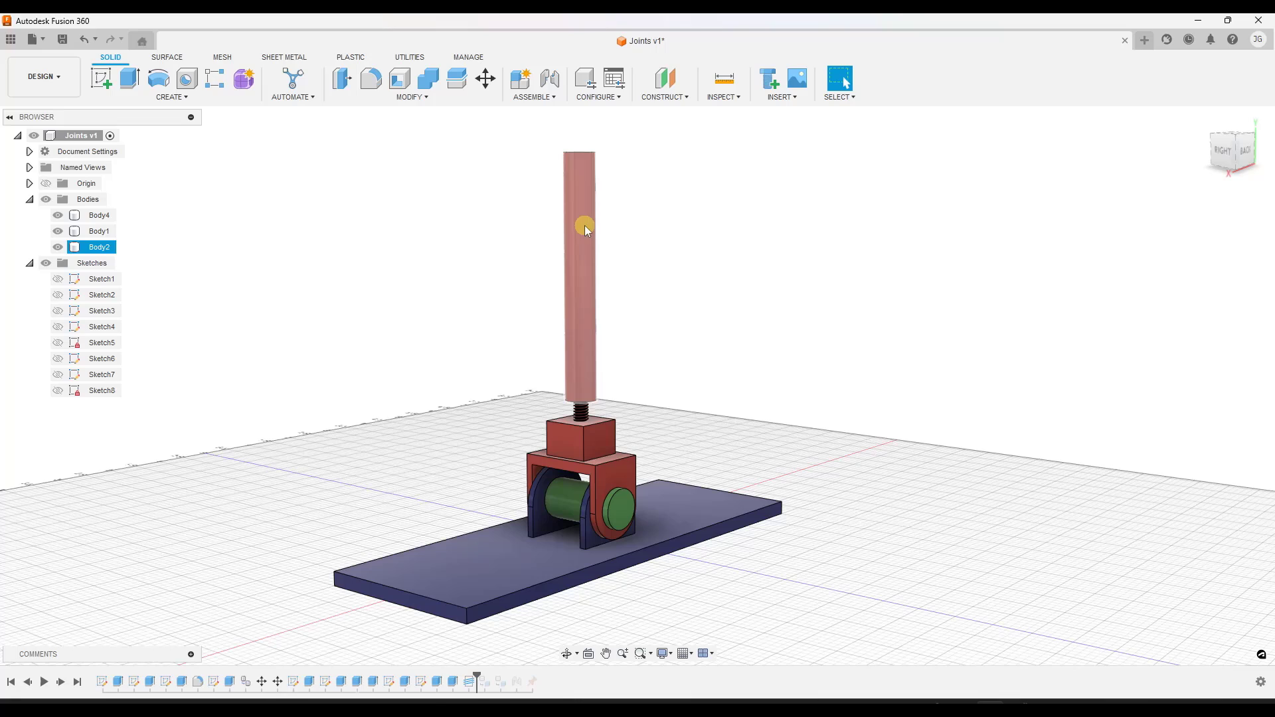
{"action": "left_click", "coordinate": [584, 367]}
{"action": "key", "text": "Escape"}
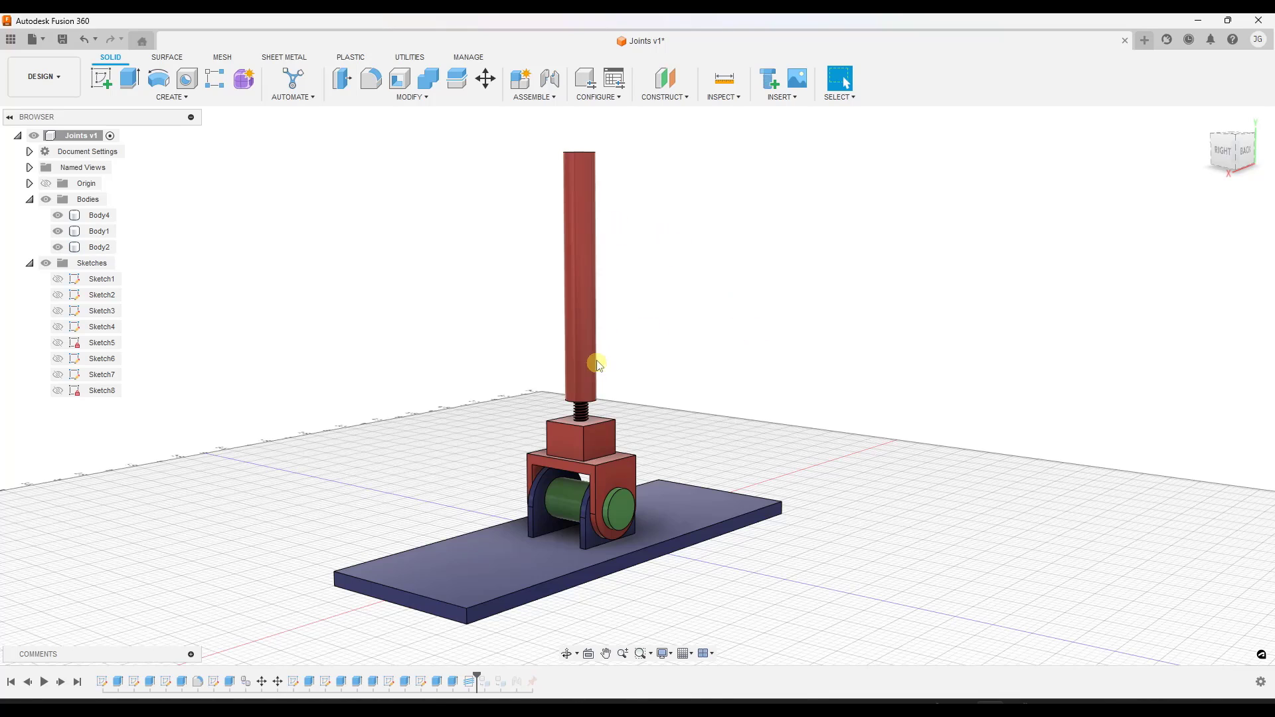
{"action": "scroll", "coordinate": [700, 241], "scroll_direction": "up", "scroll_amount": 2}
{"action": "scroll", "coordinate": [700, 241], "scroll_direction": "down", "scroll_amount": 2}
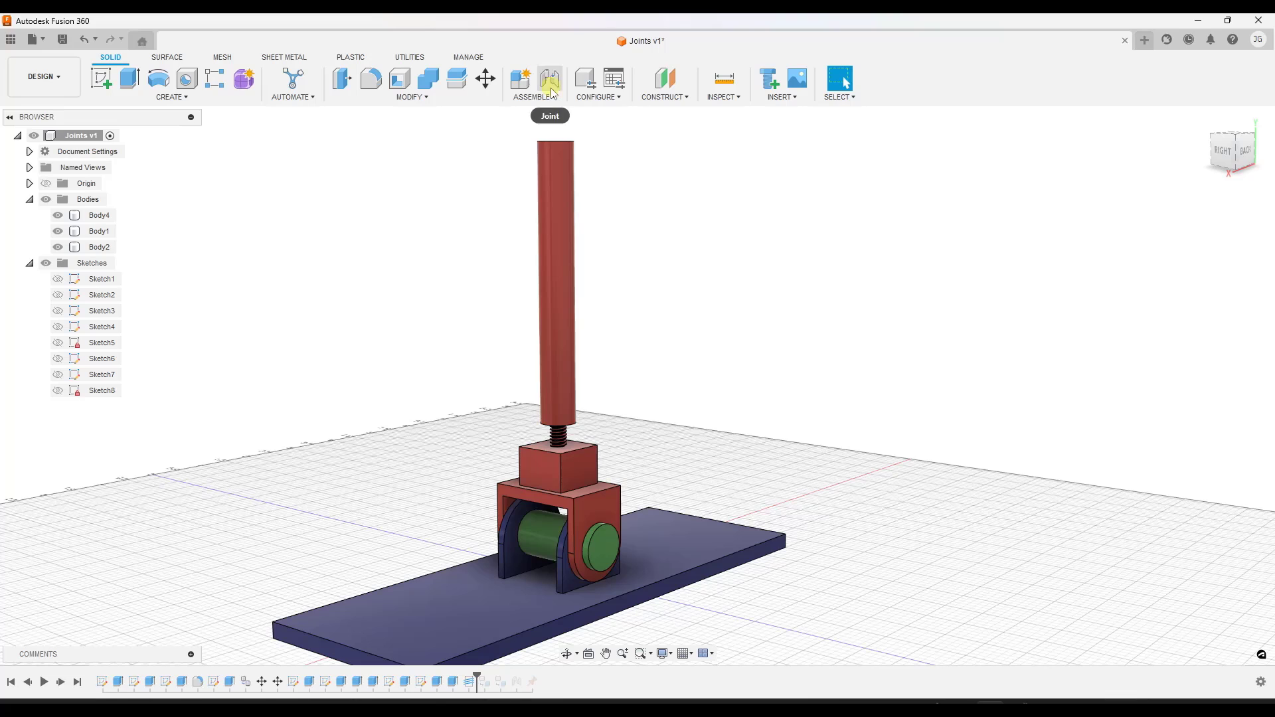
{"action": "left_click", "coordinate": [547, 188]}
{"action": "key", "text": "Escape"}
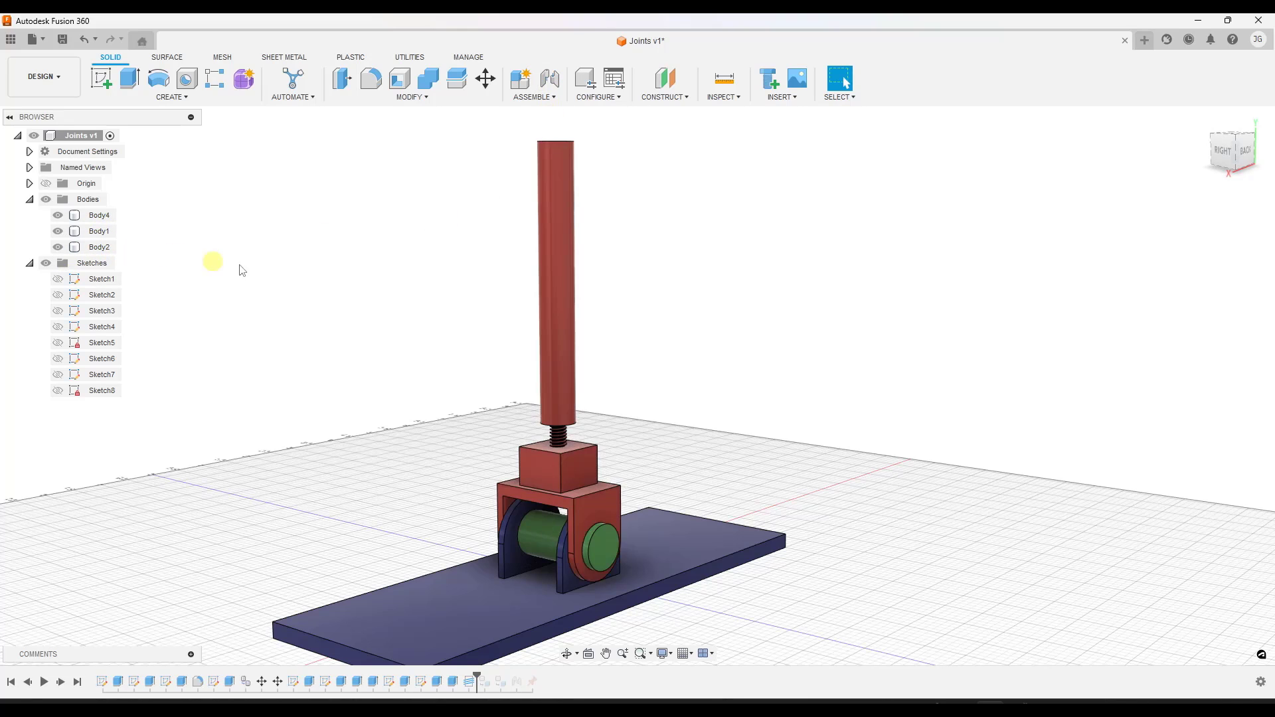
{"action": "scroll", "coordinate": [702, 333], "scroll_direction": "down", "scroll_amount": 5}
{"action": "middle_click_drag", "start_coordinate": [549, 339], "coordinate": [602, 383], "text": "shift"}
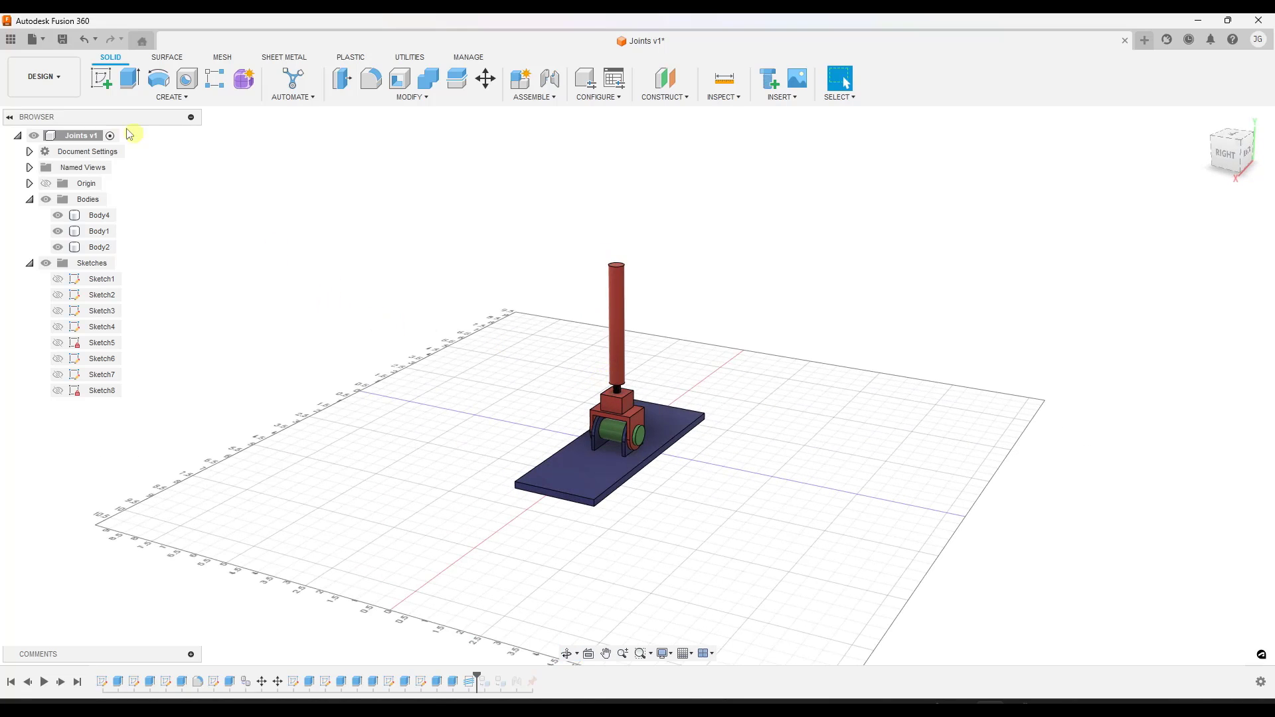
Sketch a rectangle on the ground plane beside the base and finish the sketch
{"action": "left_click", "coordinate": [104, 82]}
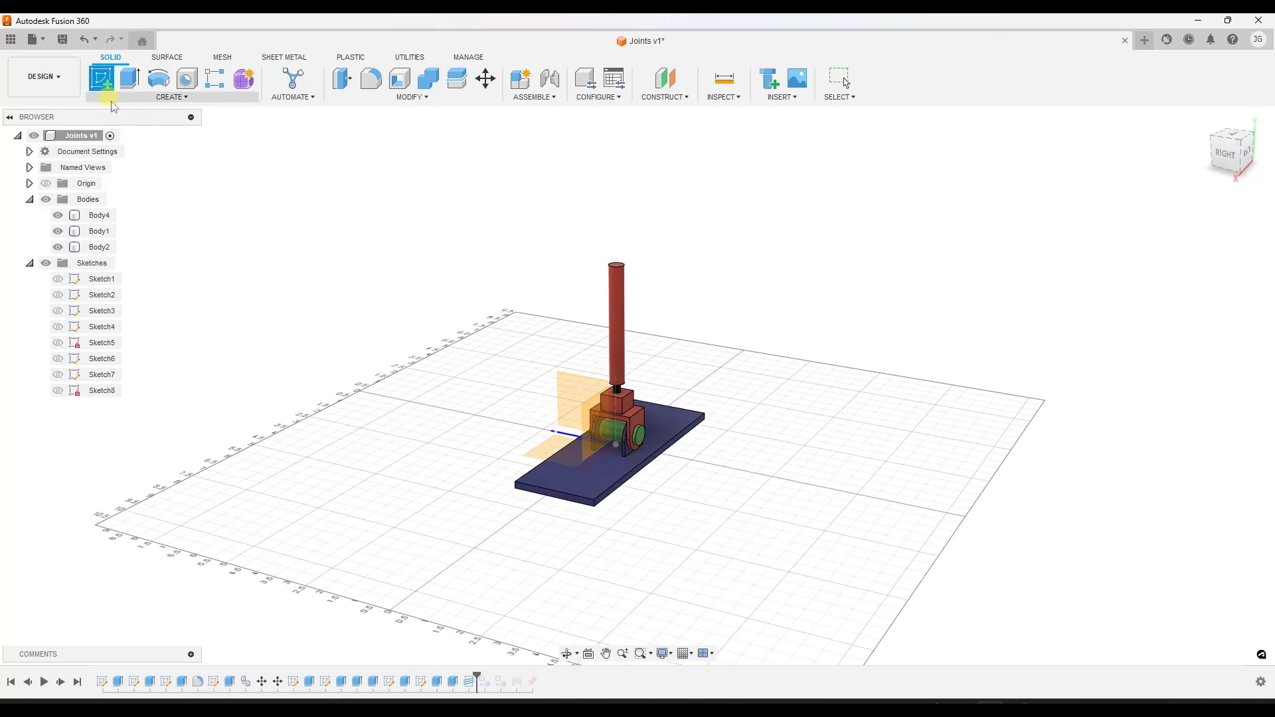
{"action": "left_click", "coordinate": [697, 485]}
{"action": "key", "text": "r"}
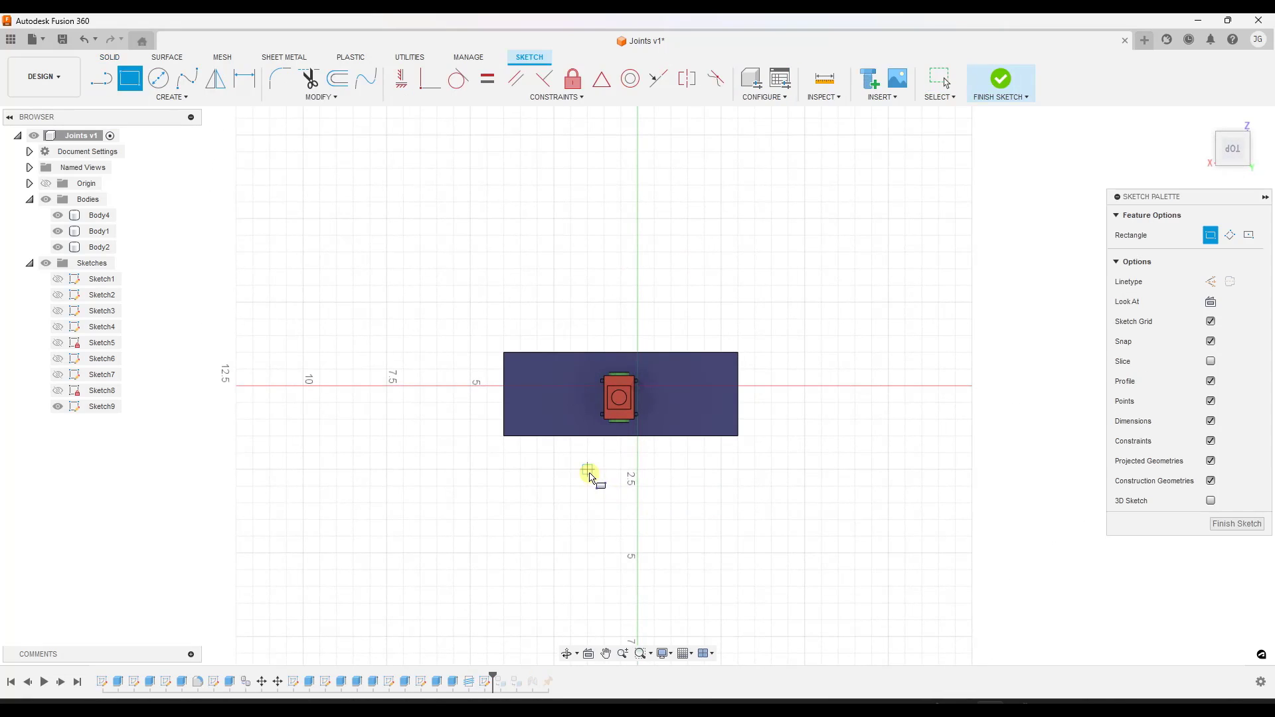
{"action": "left_click", "coordinate": [587, 470]}
{"action": "left_click", "coordinate": [671, 536]}
{"action": "left_click", "coordinate": [1234, 525]}
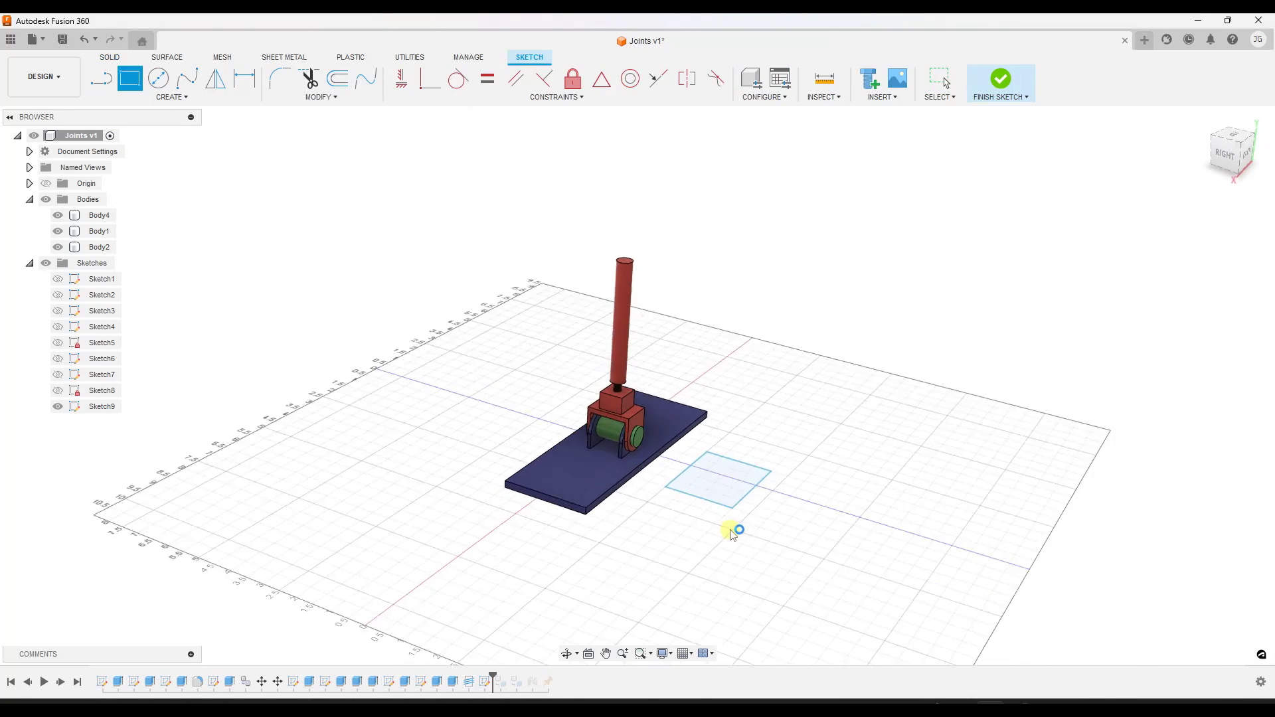
Extrude the rectangle 1 in as a New Component
{"action": "left_click", "coordinate": [130, 78]}
{"action": "type", "text": "1"}
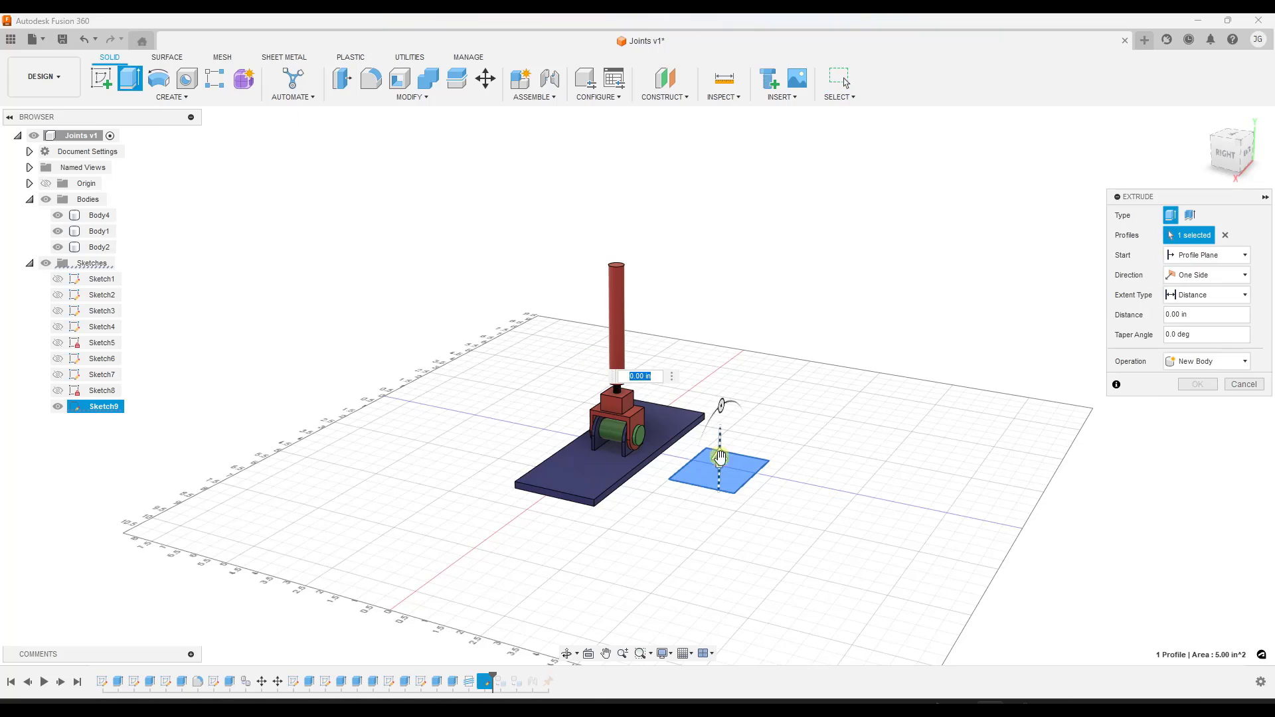
{"action": "key", "text": "Return"}
{"action": "left_click", "coordinate": [1201, 362]}
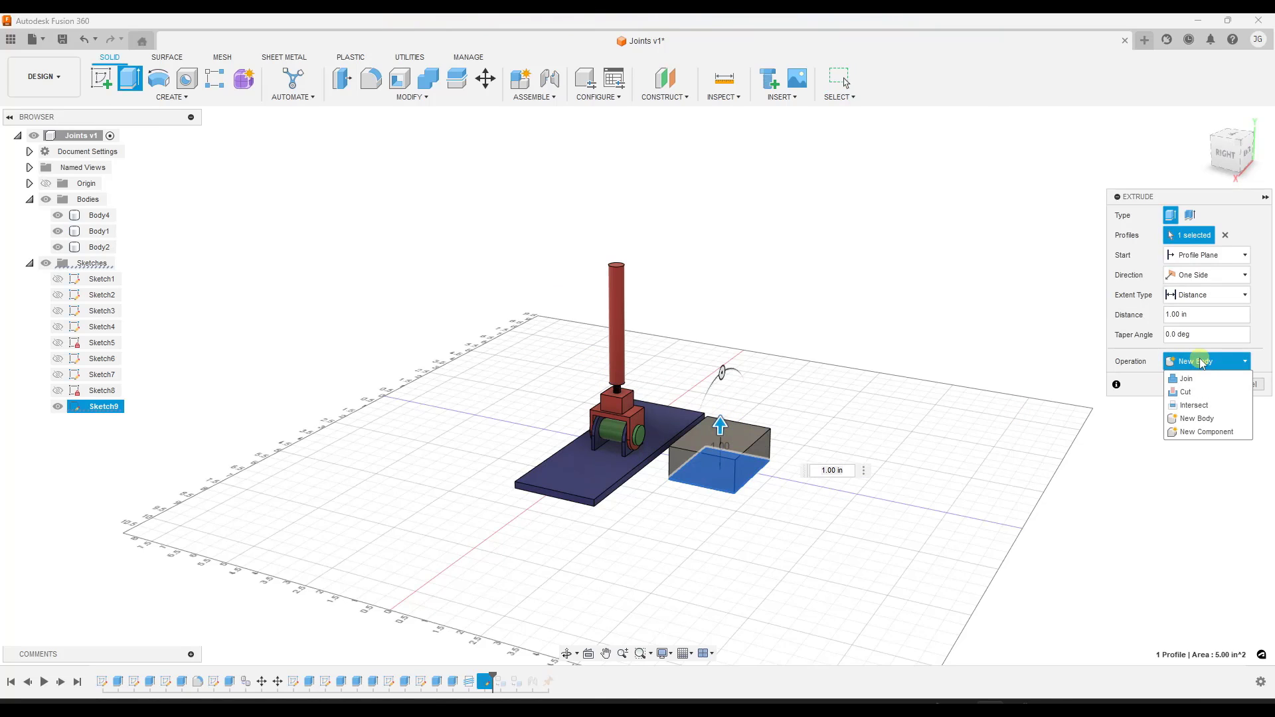
{"action": "left_click", "coordinate": [1191, 431]}
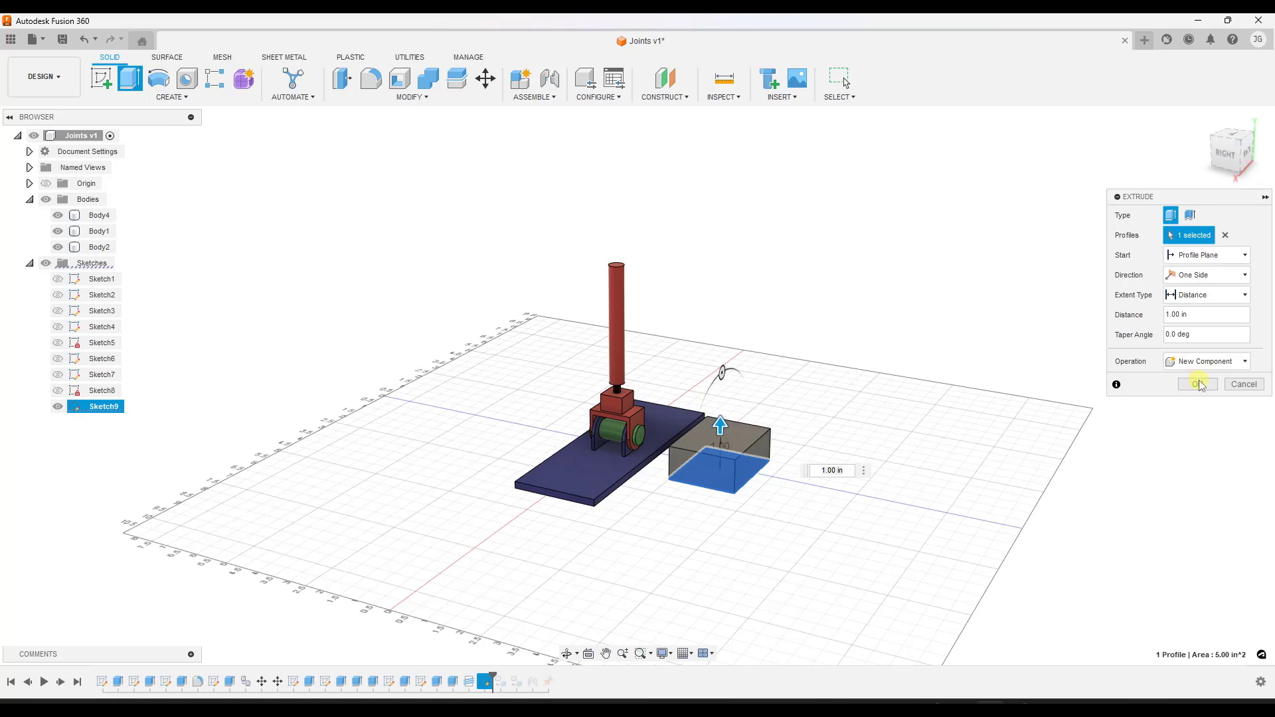
{"action": "left_click", "coordinate": [1197, 385]}
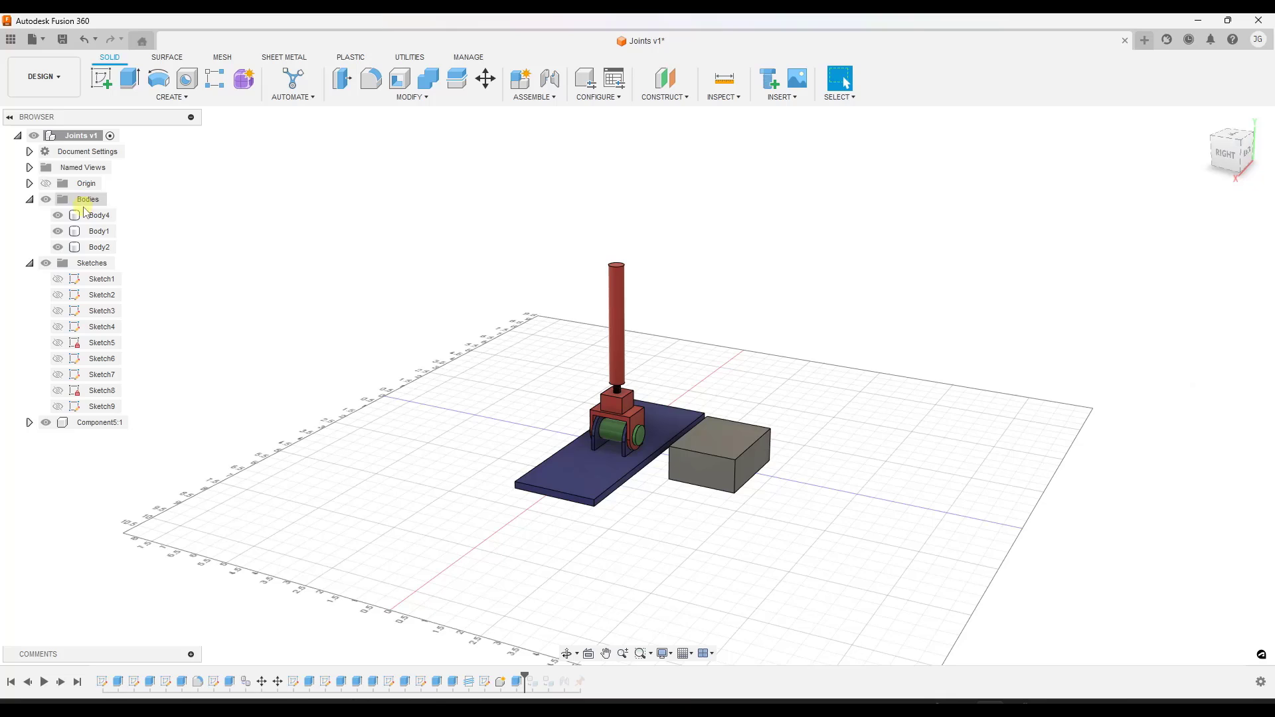
Toggle the loose bodies' visibility and expand Component5:1 in the browser to inspect its box Body1
{"action": "left_click", "coordinate": [45, 200]}
{"action": "left_click", "coordinate": [45, 199]}
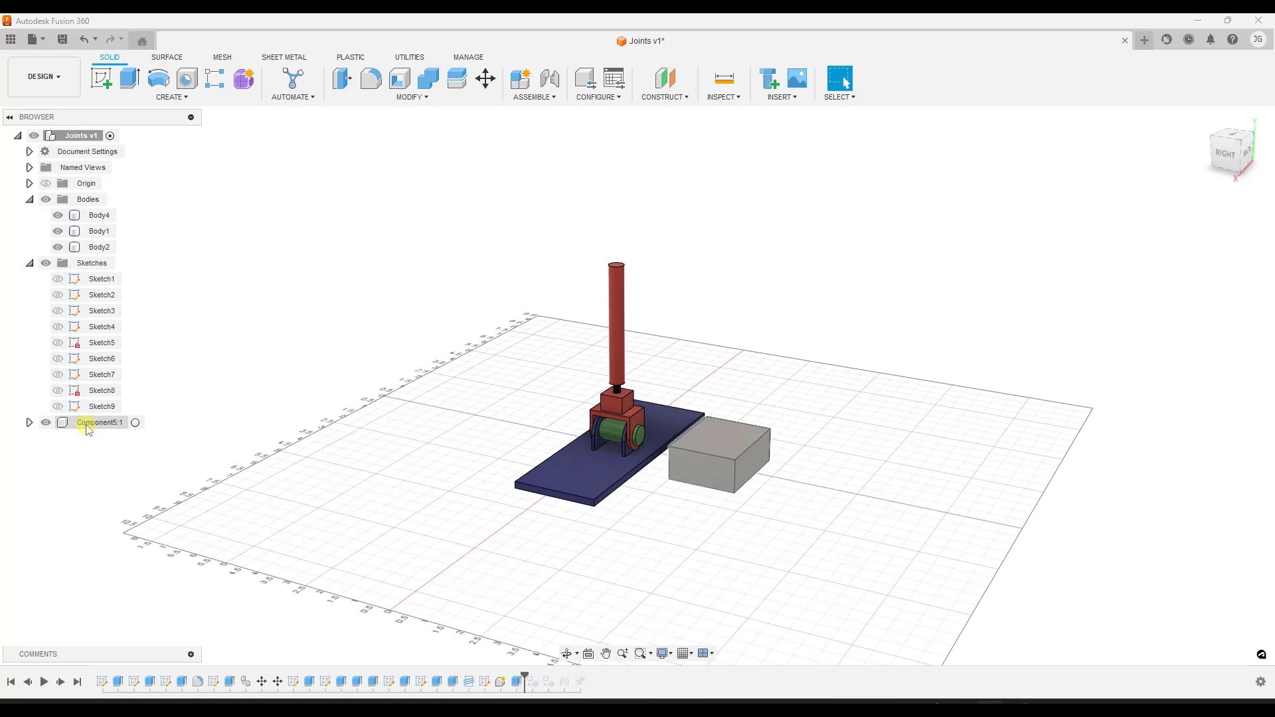
{"action": "scroll", "coordinate": [771, 457], "scroll_direction": "up", "scroll_amount": 5}
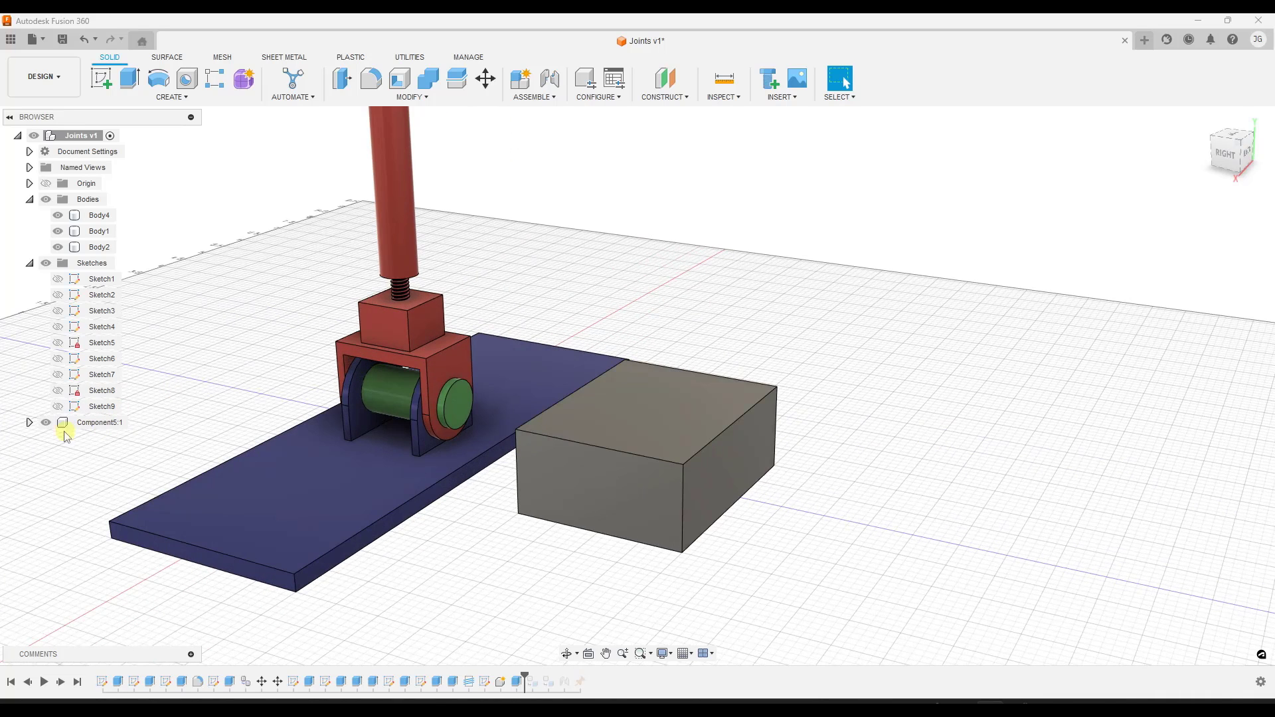
{"action": "left_click", "coordinate": [30, 422]}
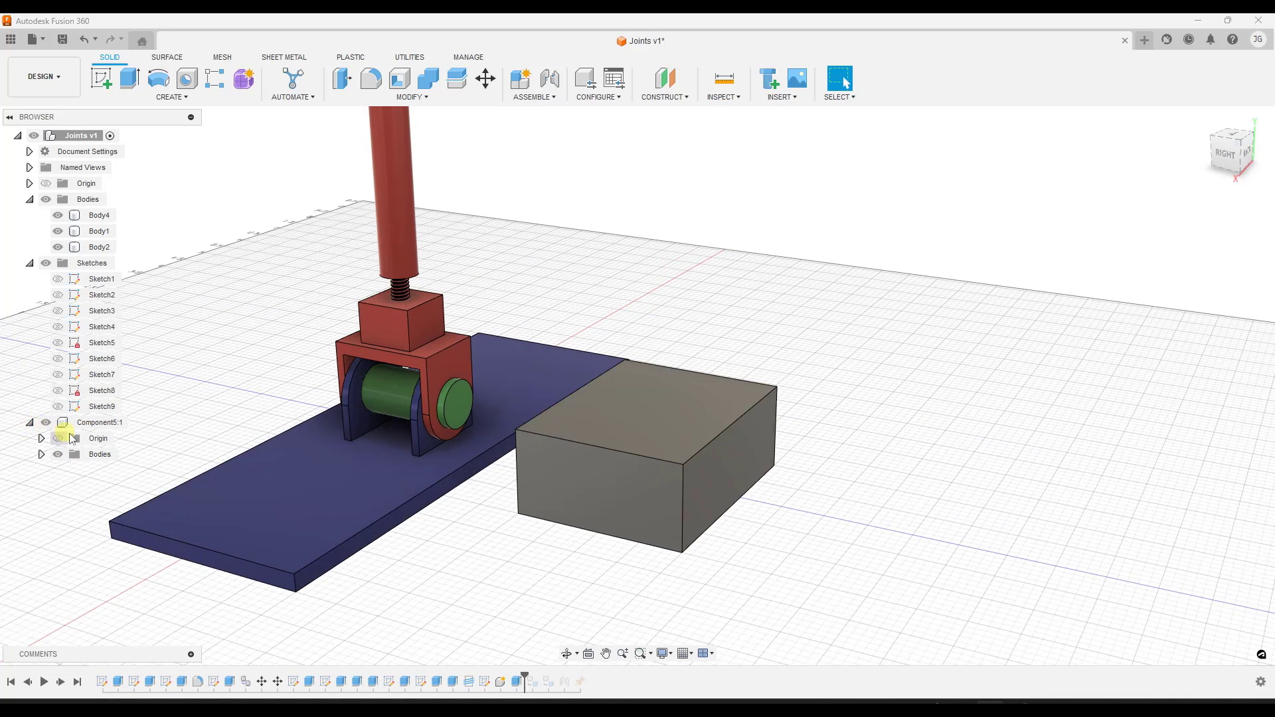
{"action": "left_click", "coordinate": [41, 454]}
{"action": "left_click", "coordinate": [107, 471]}
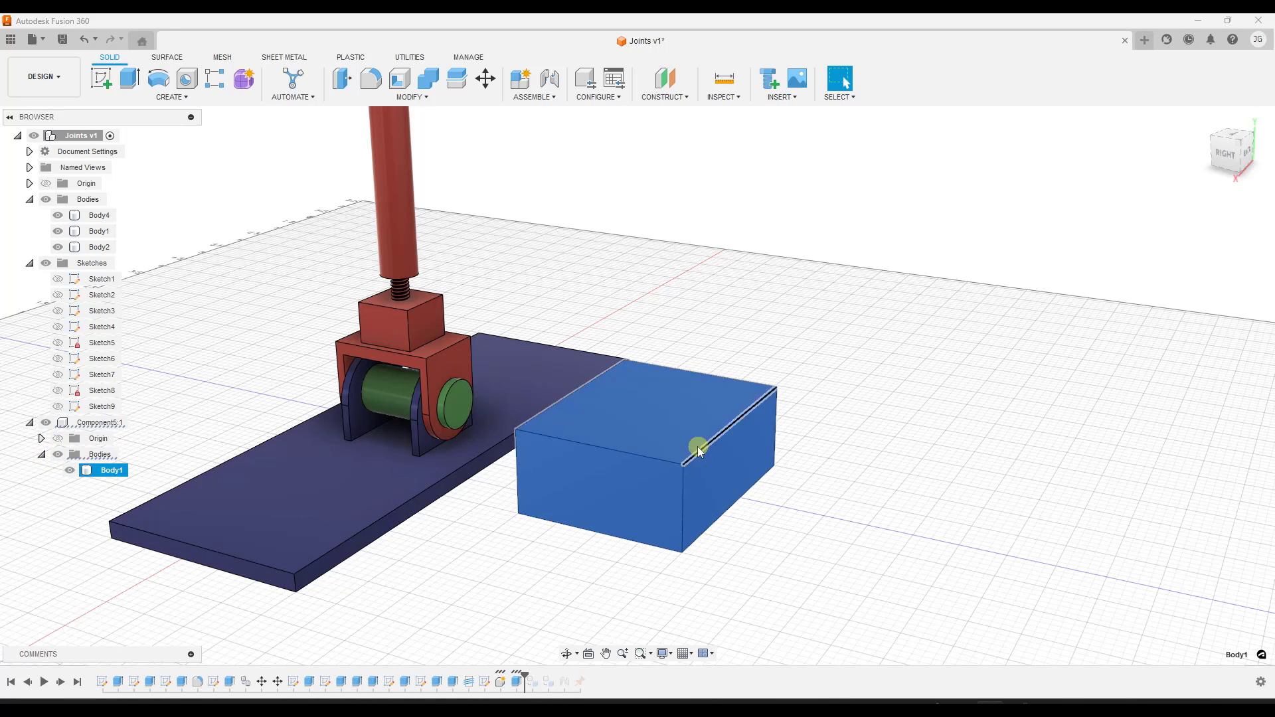
{"action": "left_click", "coordinate": [41, 438]}
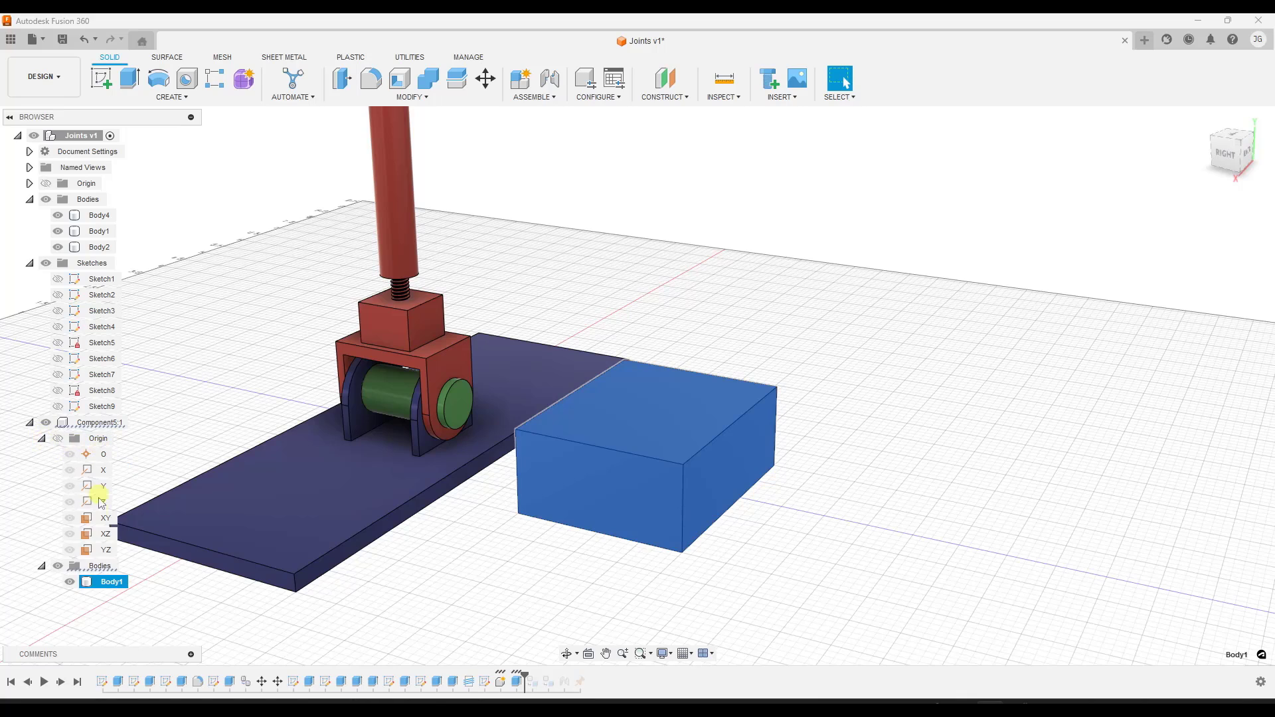
{"action": "left_click", "coordinate": [41, 438]}
{"action": "key", "text": "Escape"}
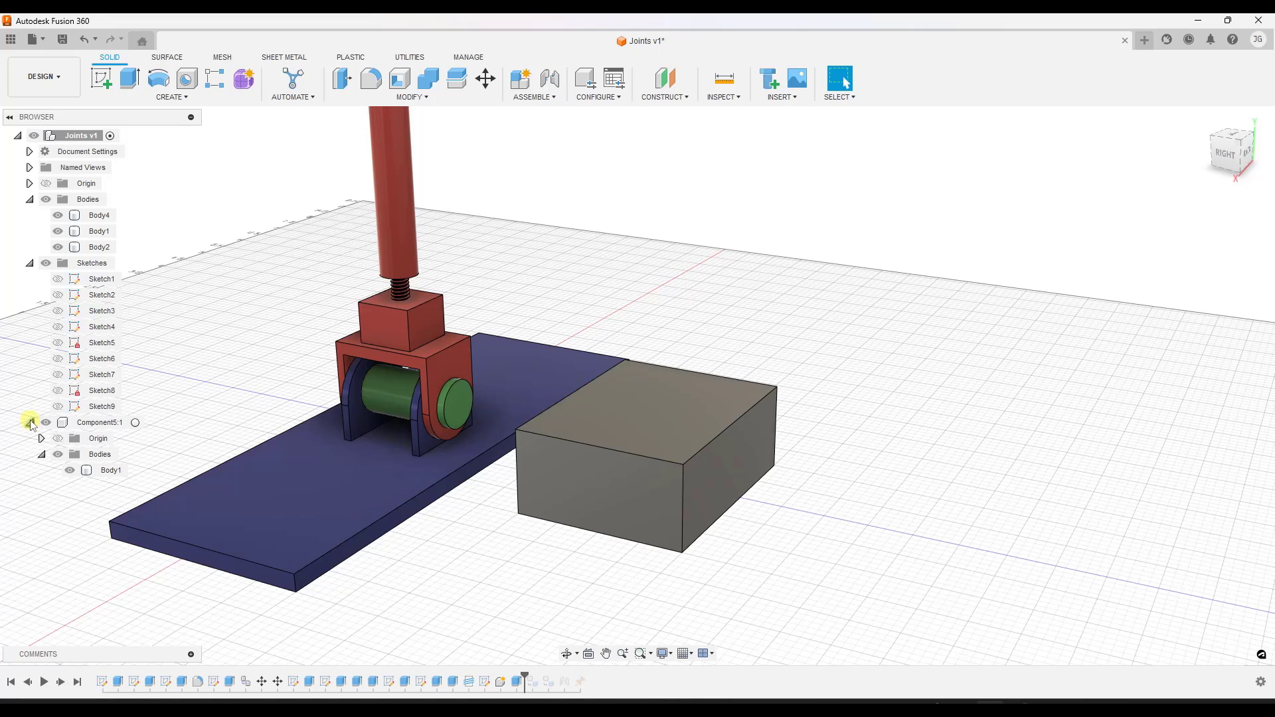
Select the box, then select Component5:1 in the browser and delete it
{"action": "left_click", "coordinate": [652, 433]}
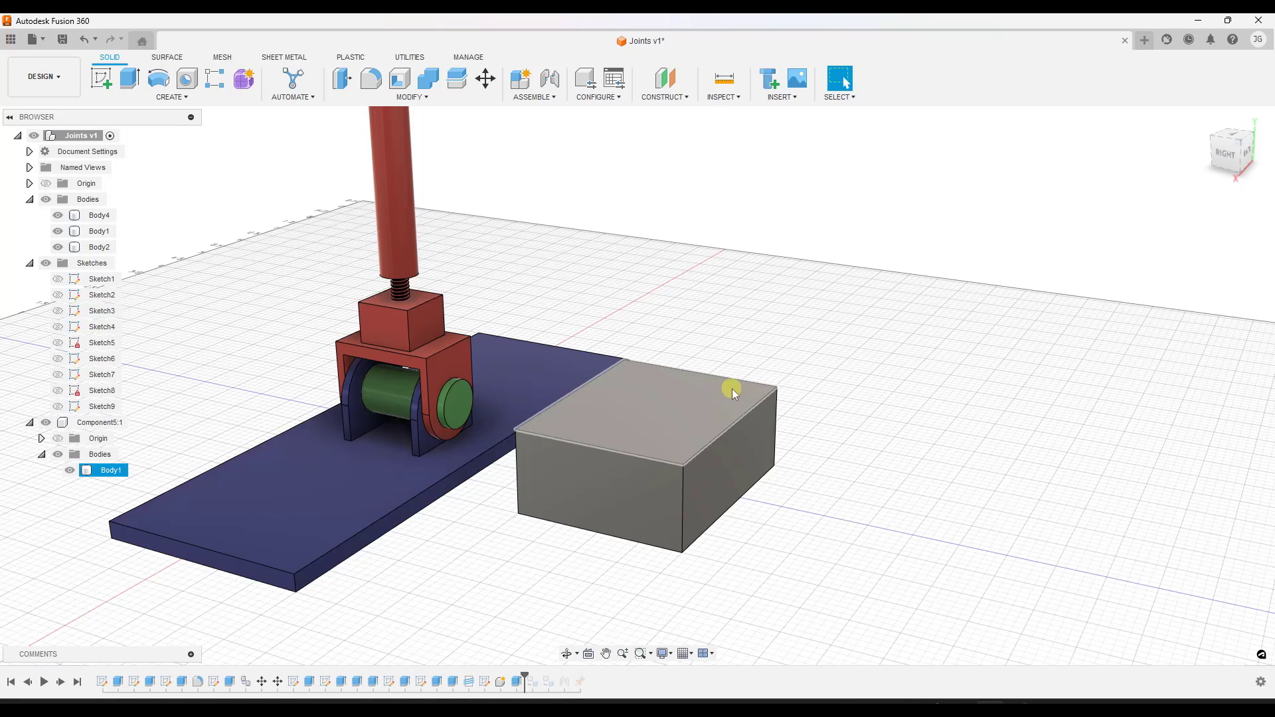
{"action": "key", "text": "Escape"}
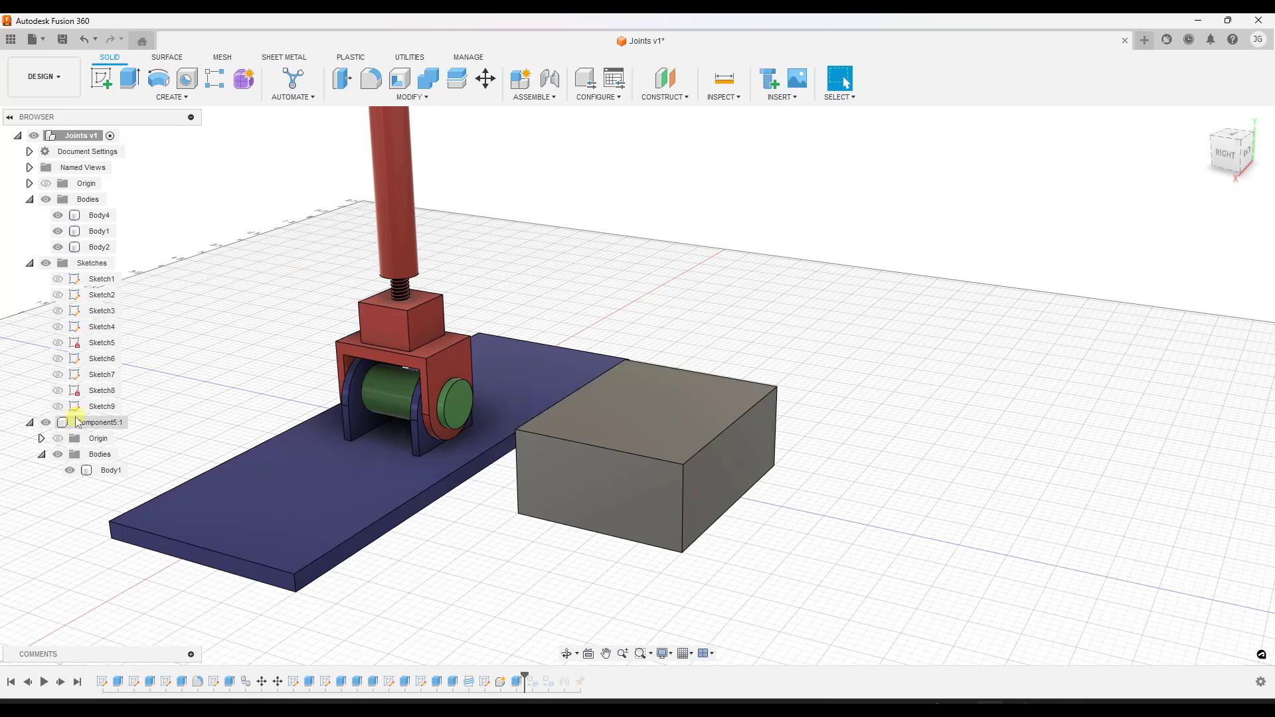
{"action": "left_click", "coordinate": [64, 425]}
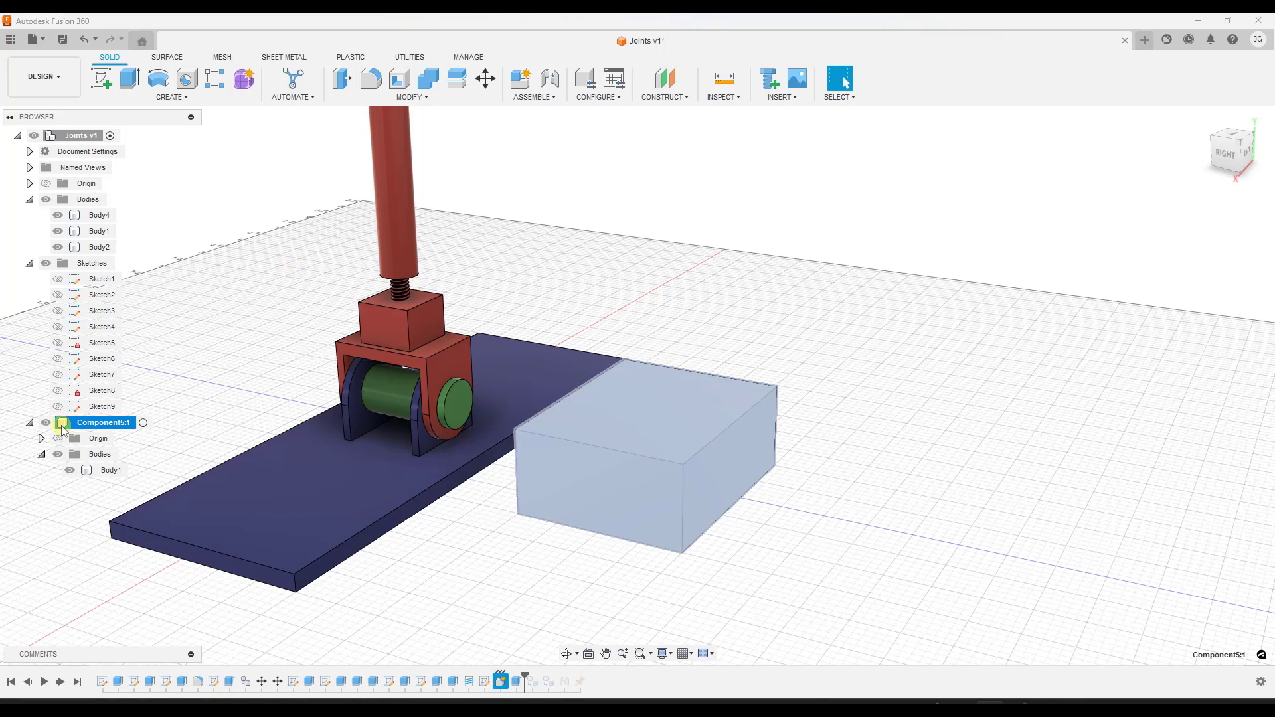
{"action": "key", "text": "Delete"}
Confirm deleting the box component and recentre the model in the view
{"action": "left_click", "coordinate": [584, 389]}
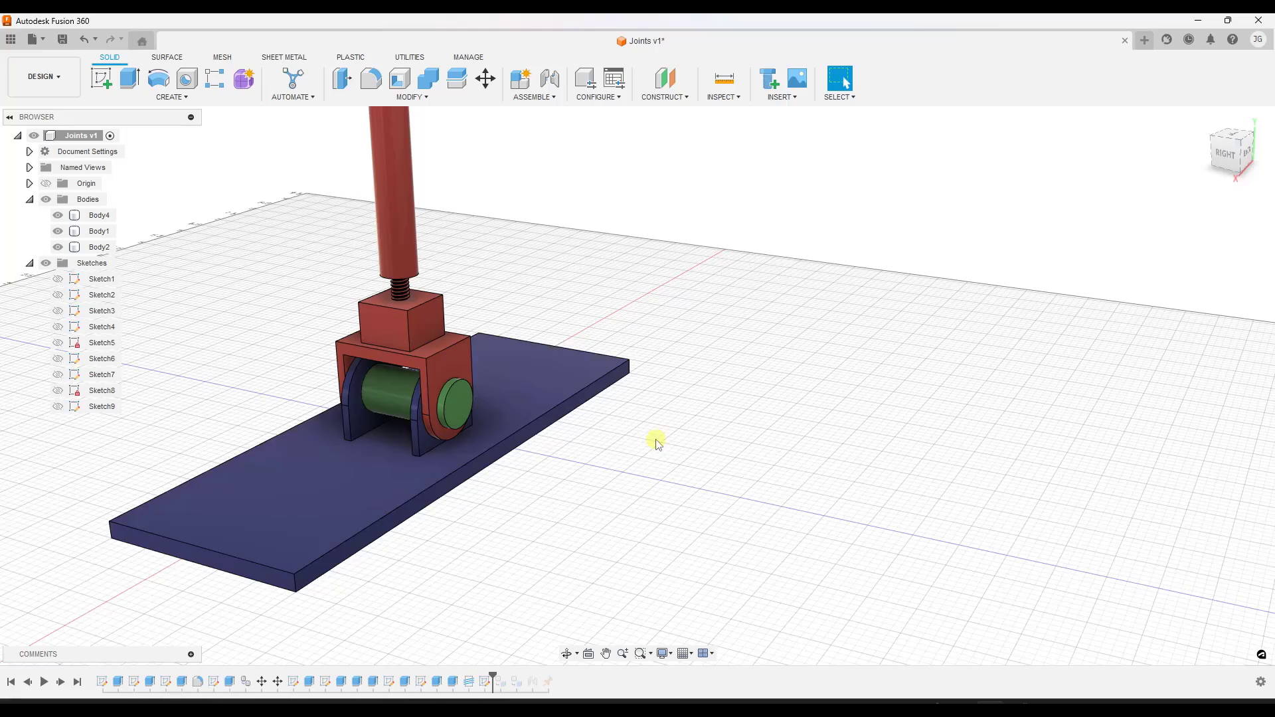
{"action": "left_click", "coordinate": [408, 234]}
{"action": "scroll", "coordinate": [484, 177], "scroll_direction": "down", "scroll_amount": 3}
{"action": "scroll", "coordinate": [773, 373], "scroll_direction": "up", "scroll_amount": 2}
{"action": "left_click", "coordinate": [773, 373]}
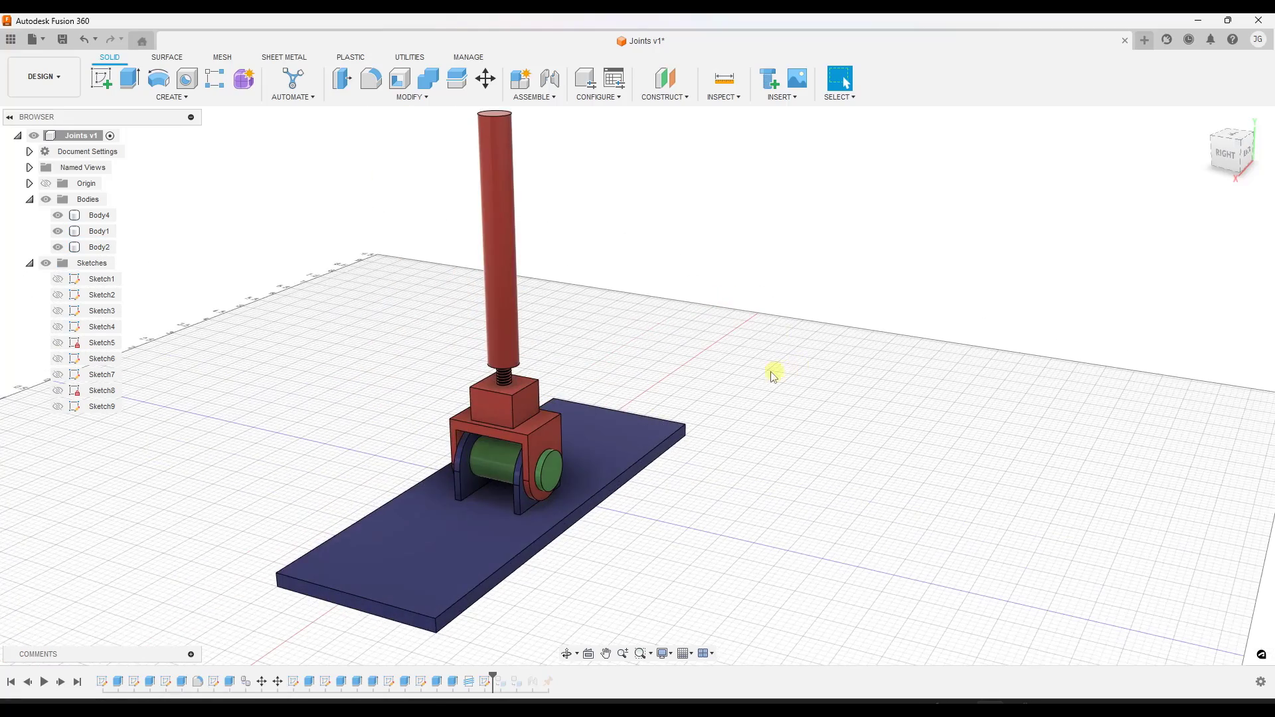
{"action": "middle_click_drag", "start_coordinate": [773, 373], "coordinate": [734, 389]}
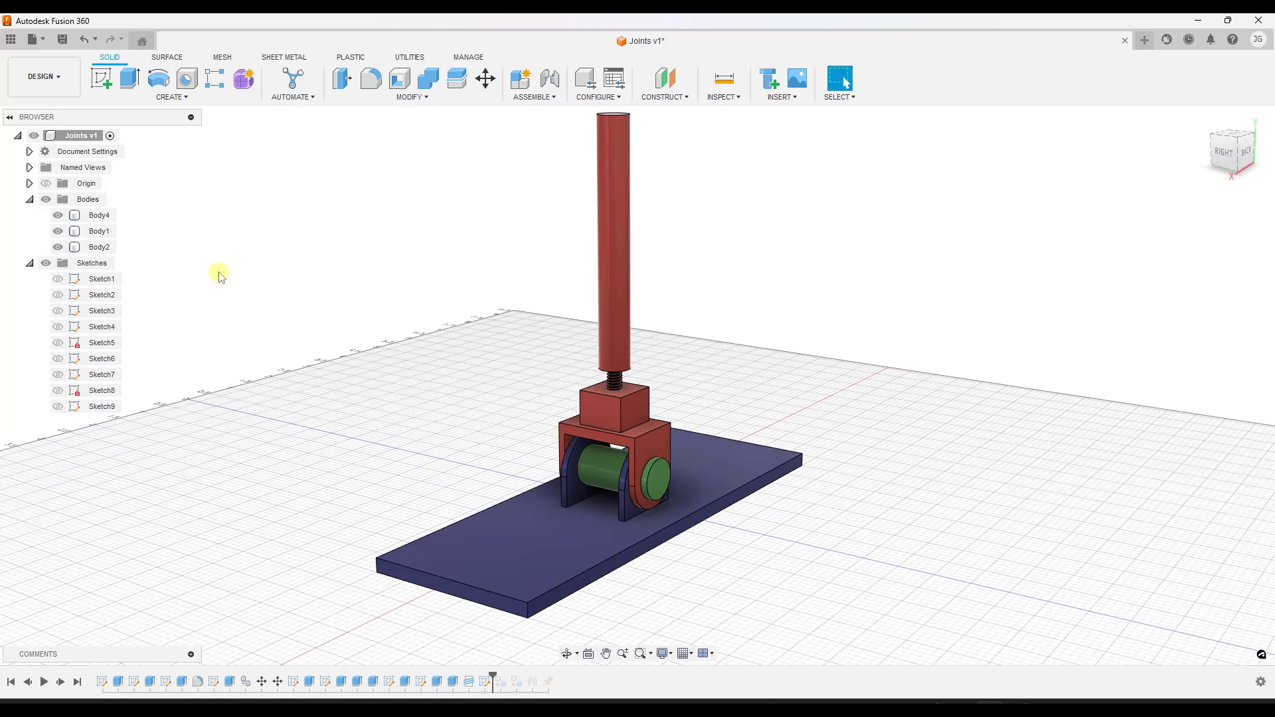
Create a Standard component from Body2, the red handle, under the root assembly
{"action": "left_click", "coordinate": [94, 216]}
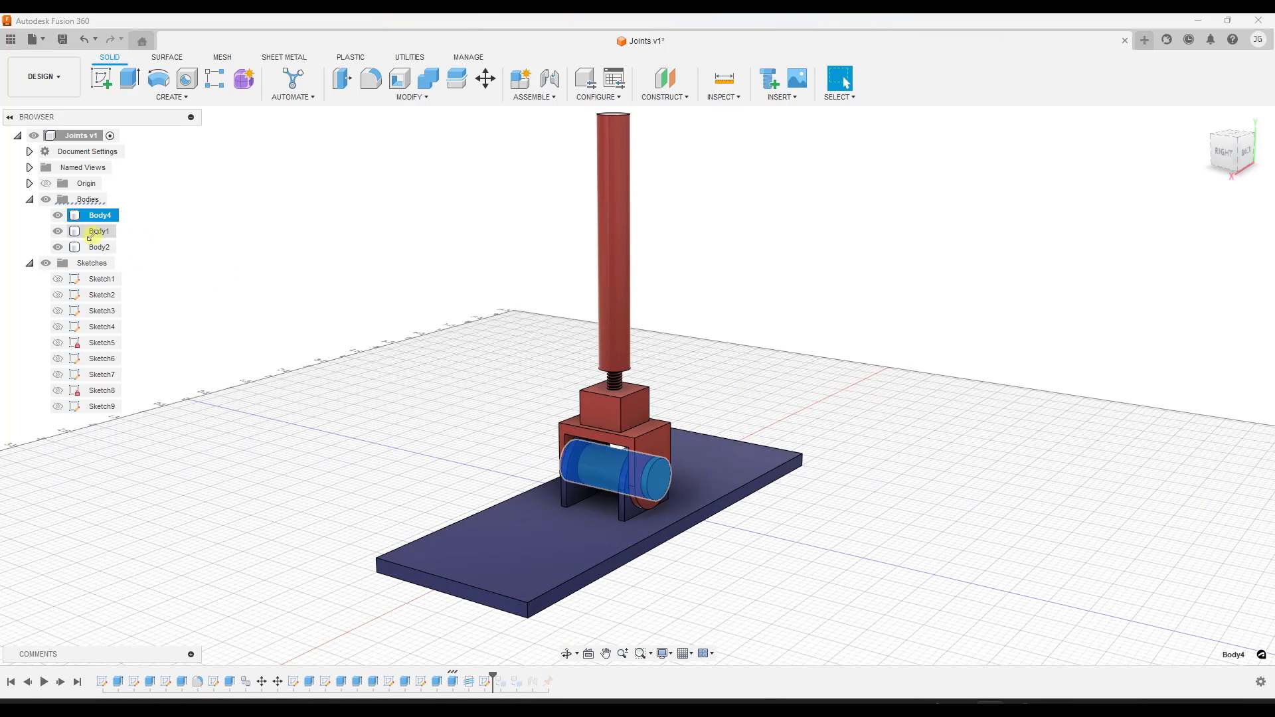
{"action": "left_click", "coordinate": [93, 246]}
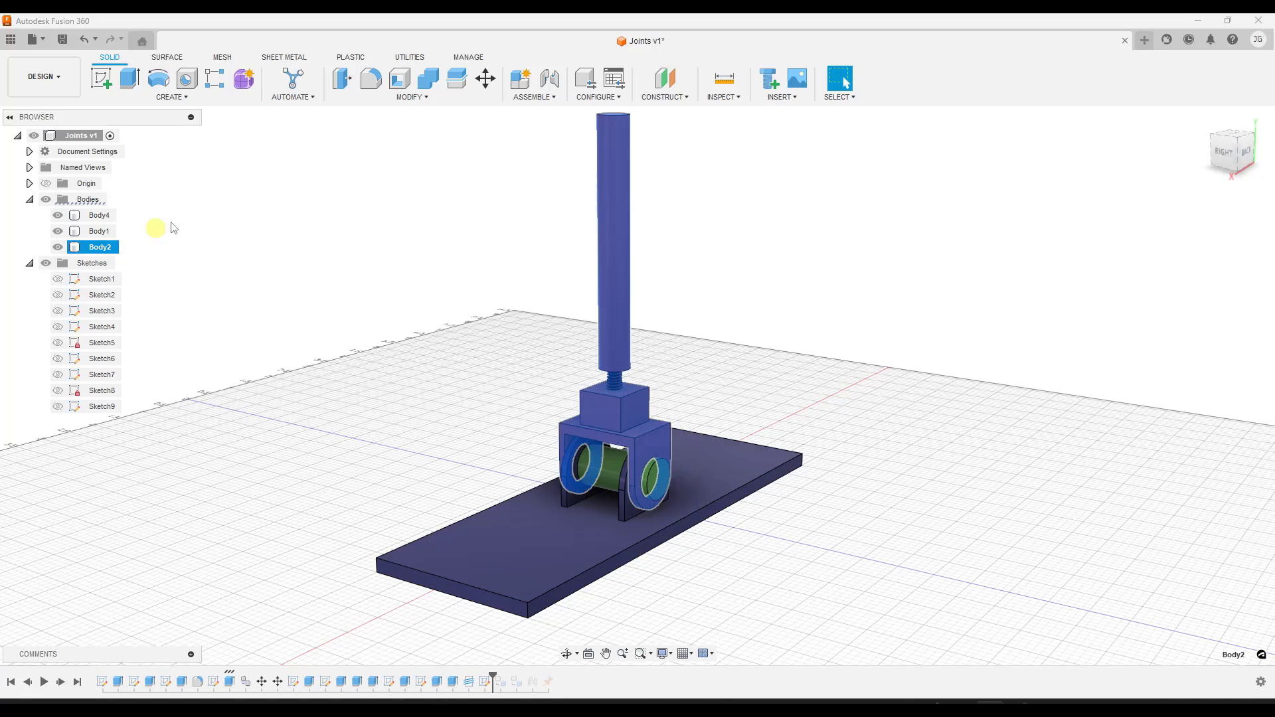
{"action": "left_click", "coordinate": [523, 83]}
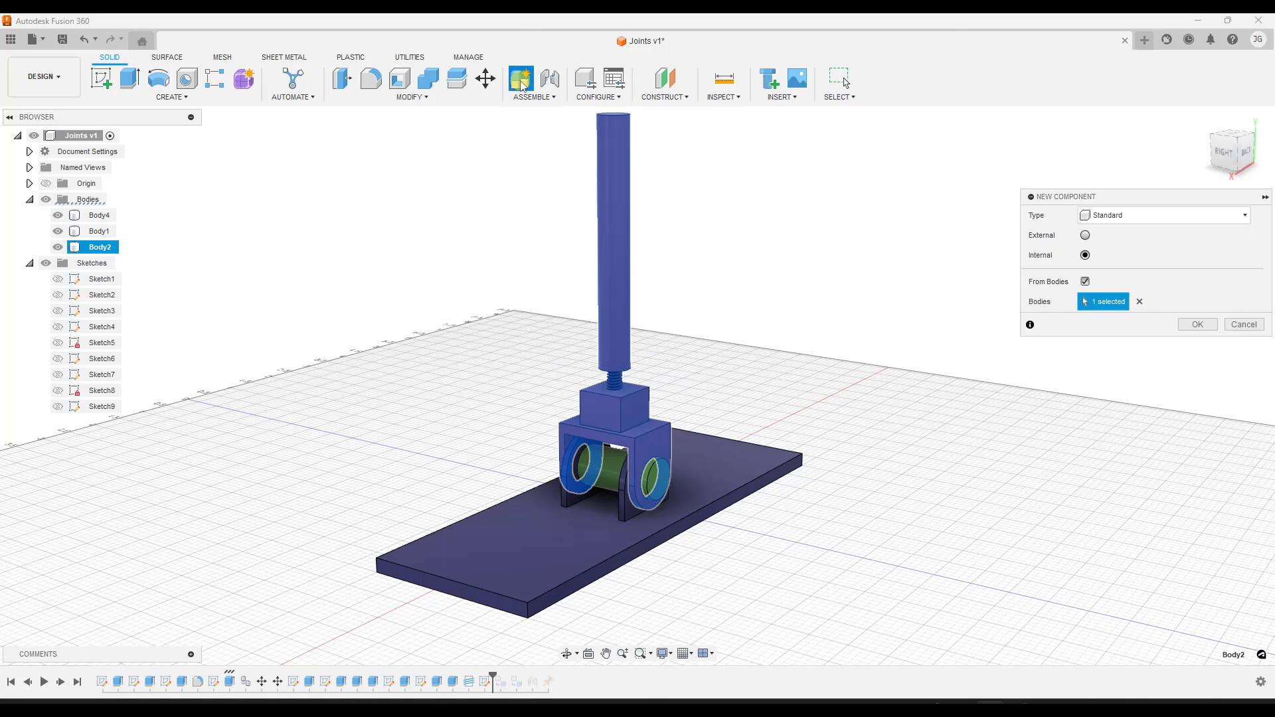
{"action": "left_click", "coordinate": [1142, 216]}
{"action": "left_click", "coordinate": [1142, 216]}
{"action": "left_click", "coordinate": [1143, 216]}
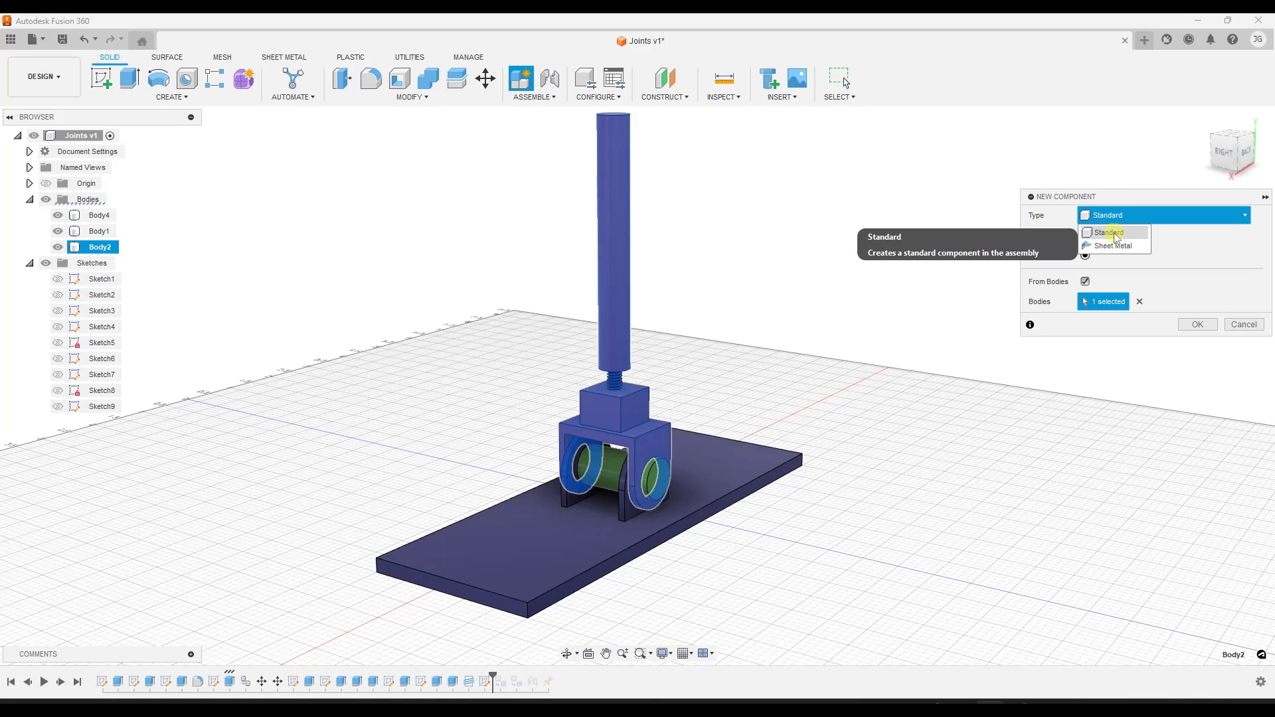
{"action": "left_click", "coordinate": [1116, 237]}
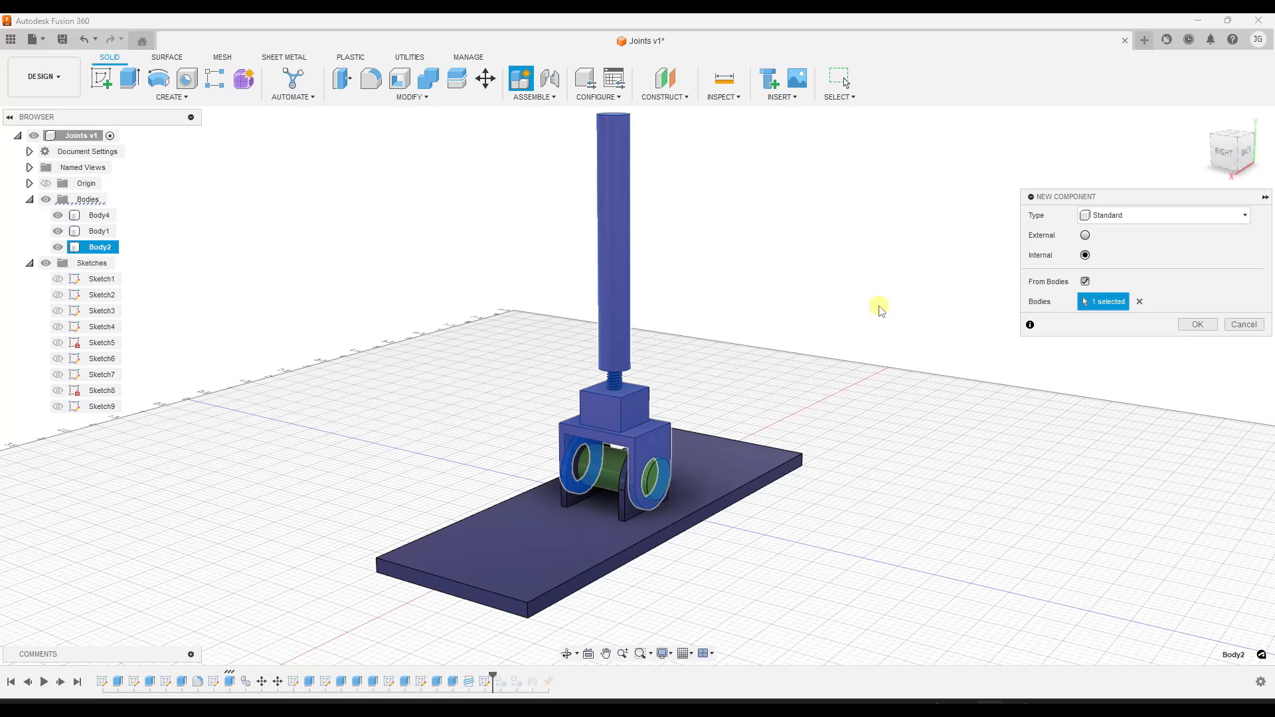
{"action": "left_click", "coordinate": [1085, 282]}
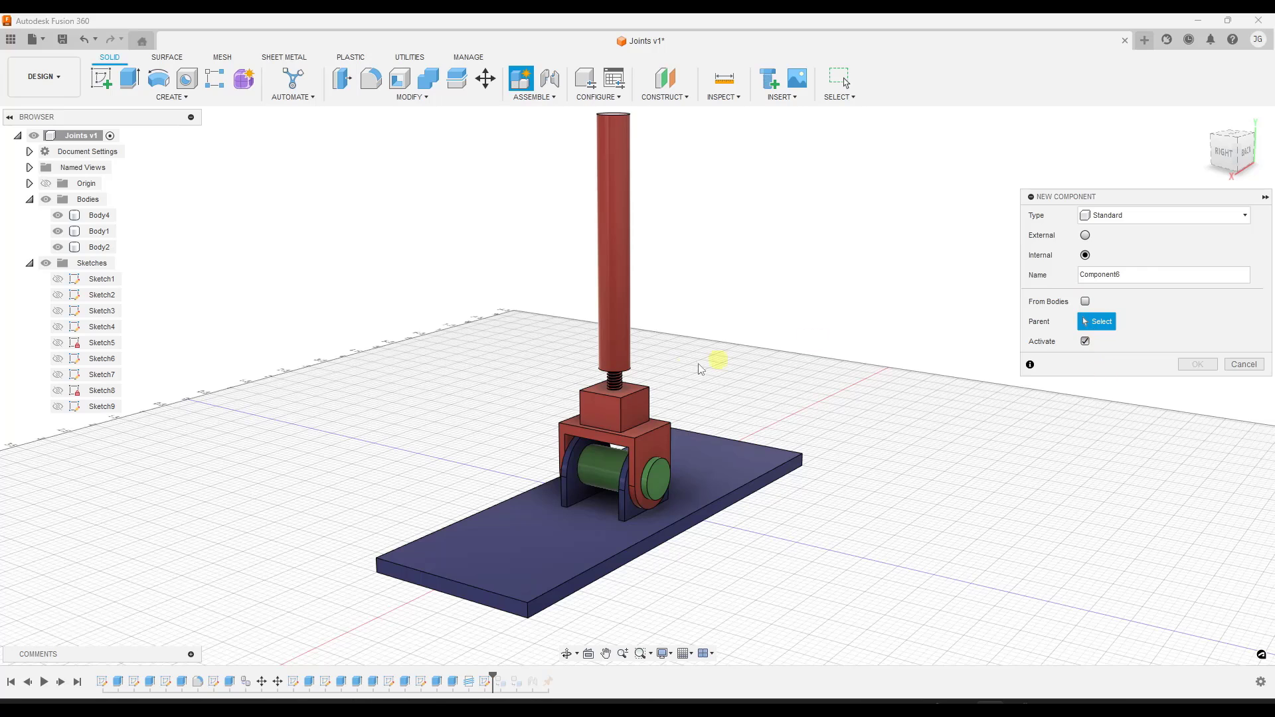
{"action": "left_click", "coordinate": [614, 372]}
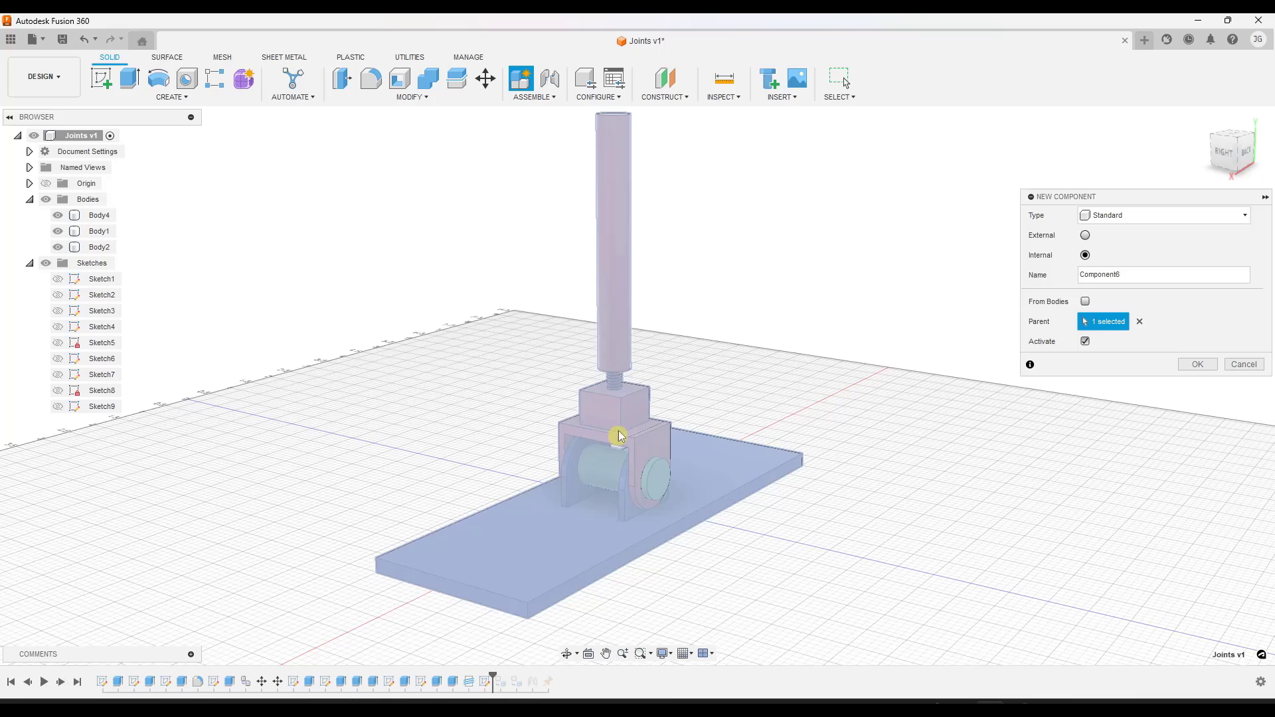
{"action": "left_click", "coordinate": [1085, 302]}
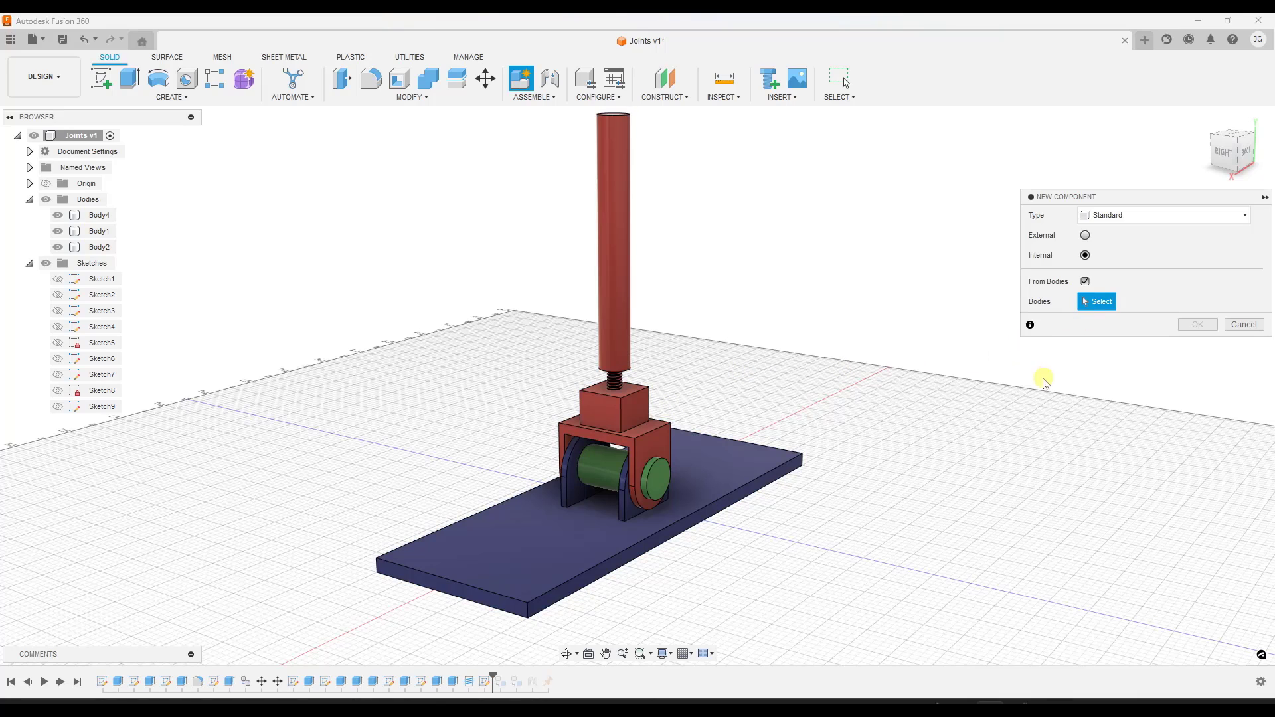
{"action": "left_click", "coordinate": [610, 263]}
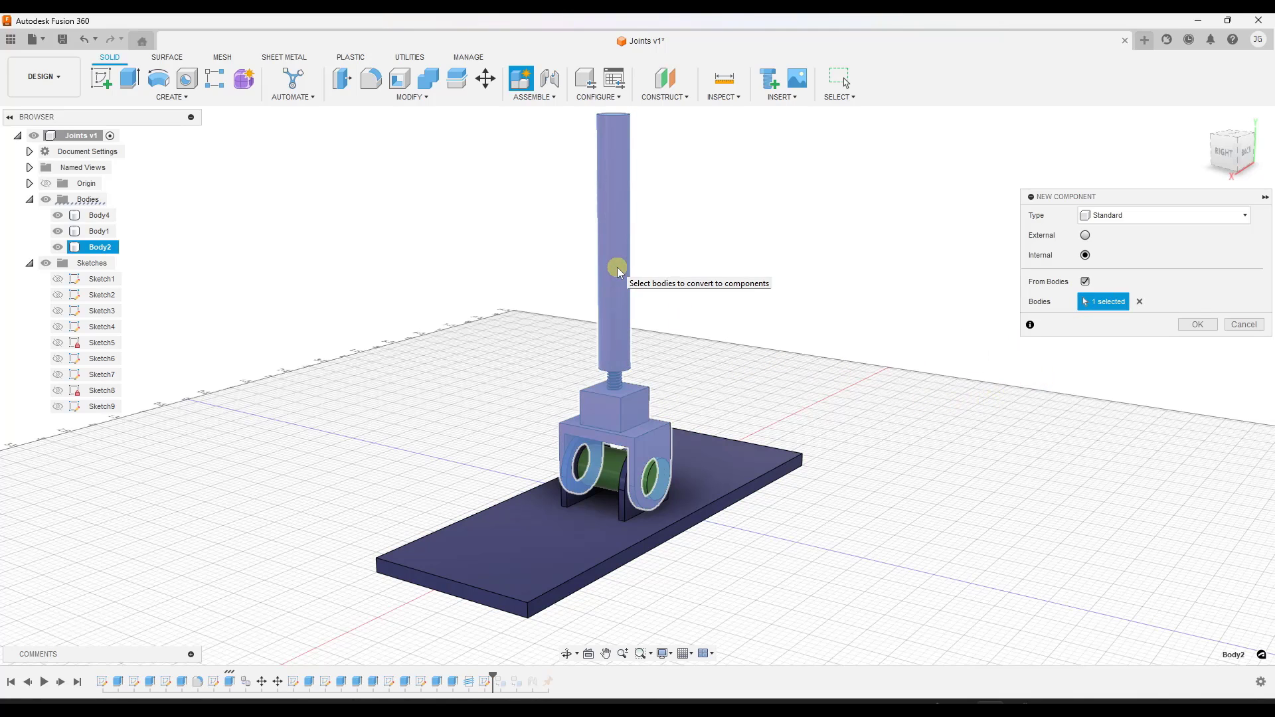
{"action": "left_click", "coordinate": [1199, 324]}
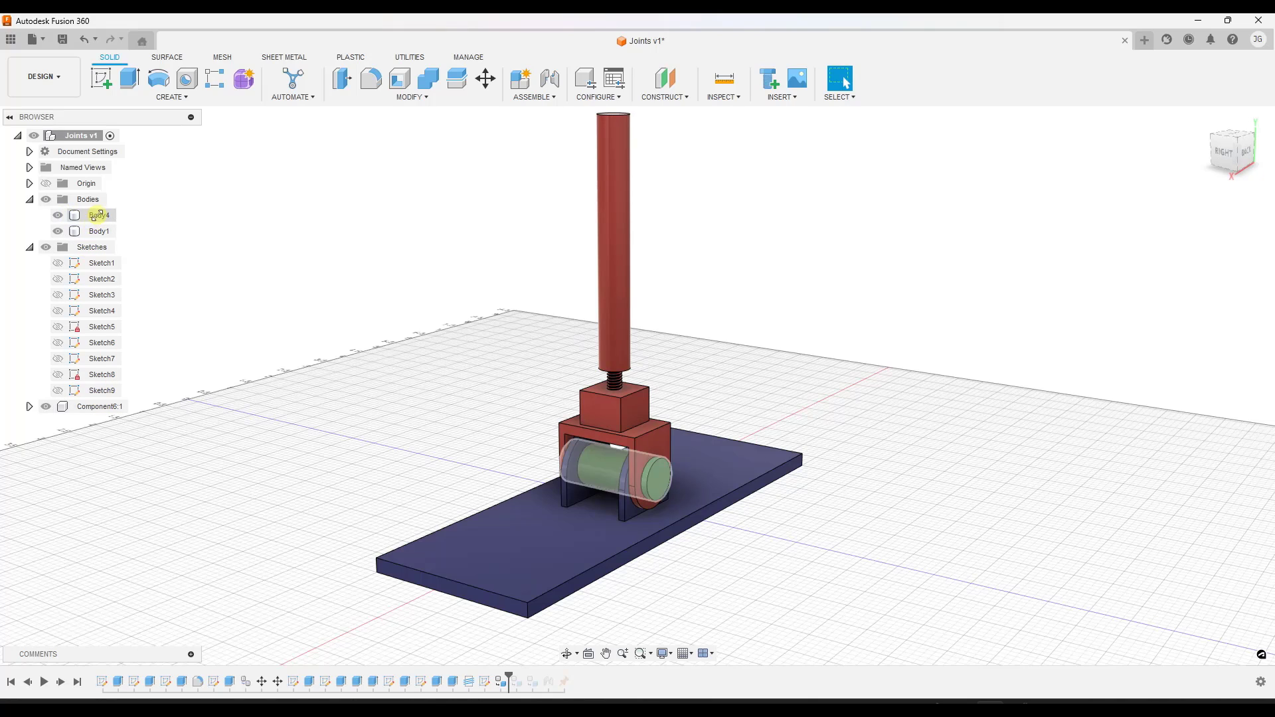
Rename Component6:1 to Handle
{"action": "right_click", "coordinate": [97, 408]}
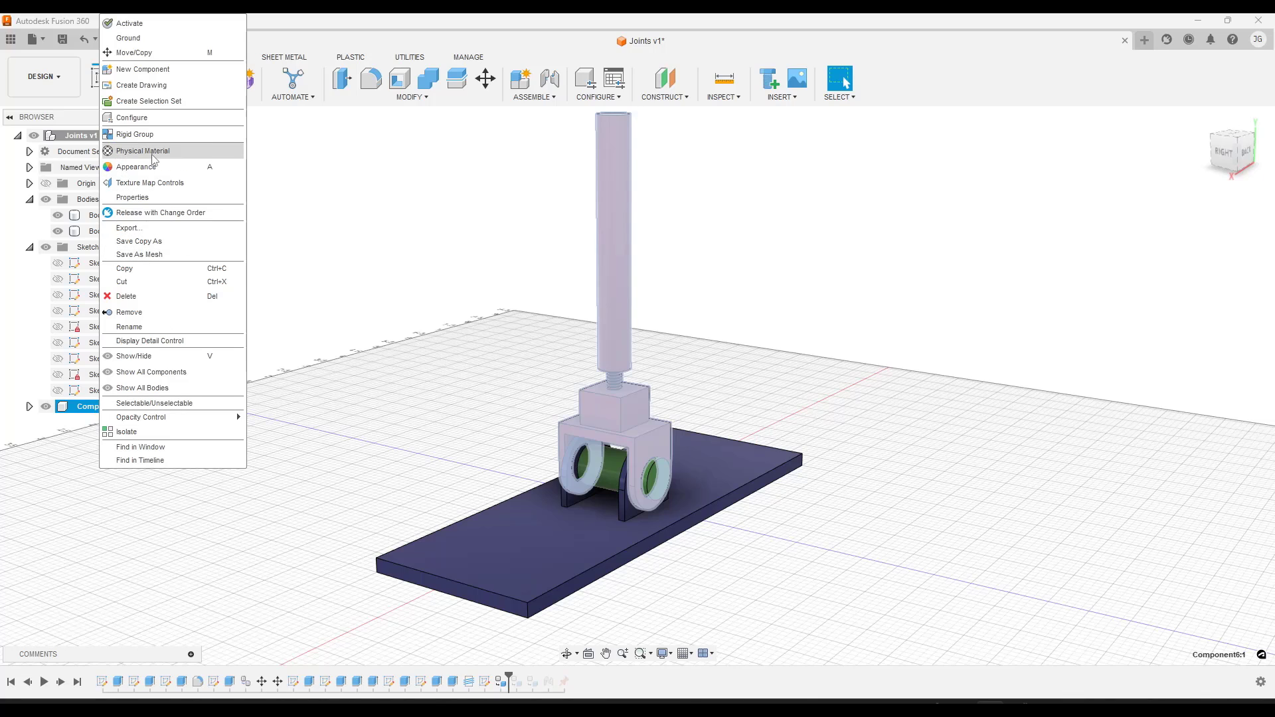
{"action": "left_click", "coordinate": [129, 327]}
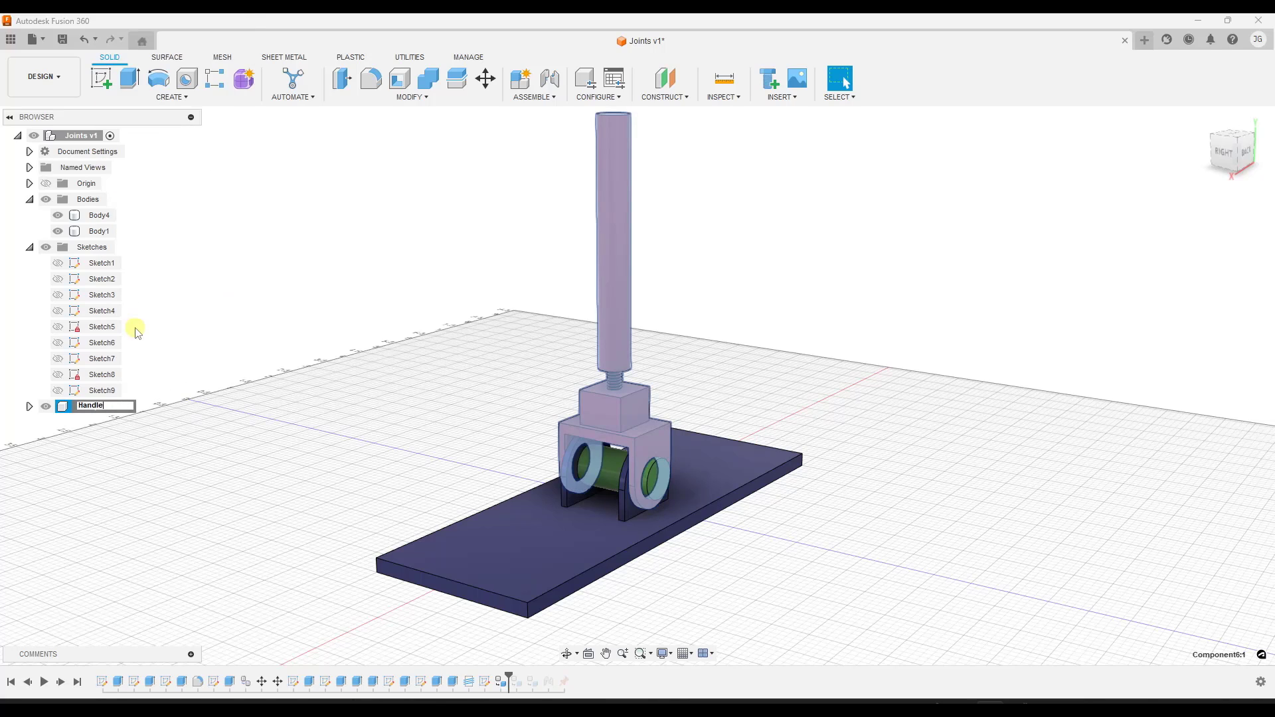
{"action": "left_click", "coordinate": [747, 349]}
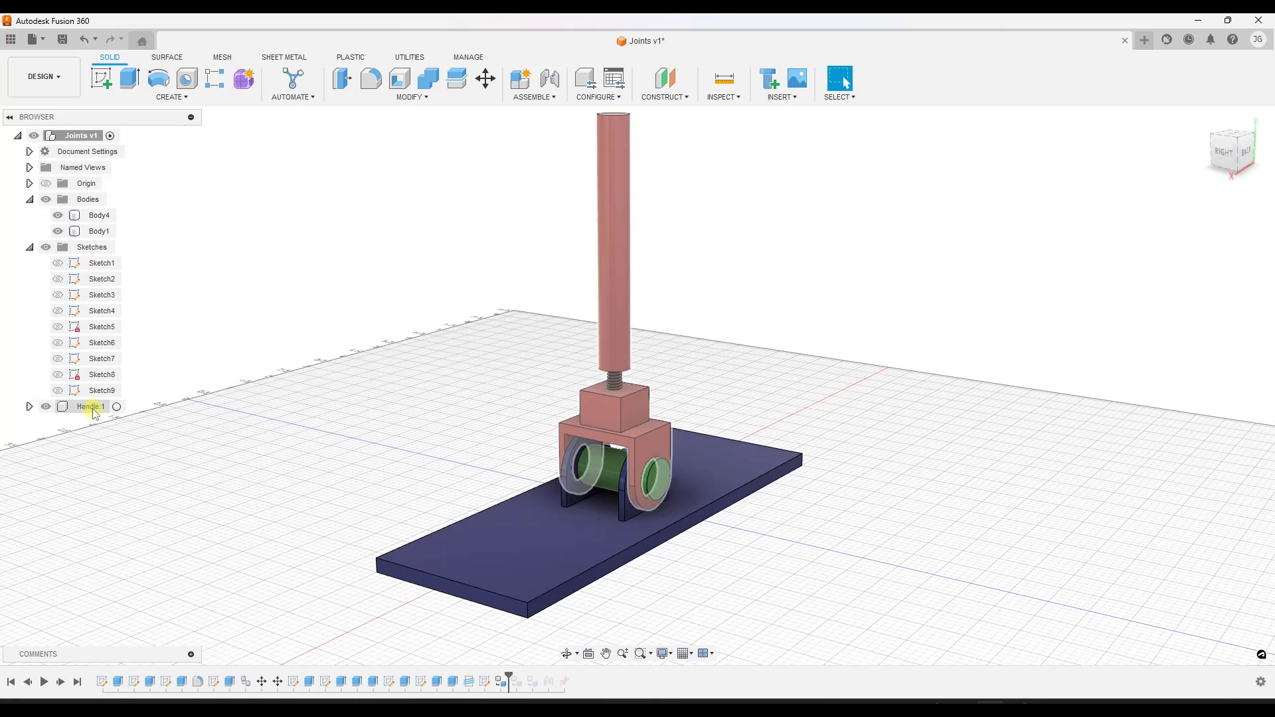
{"action": "left_click", "coordinate": [97, 232]}
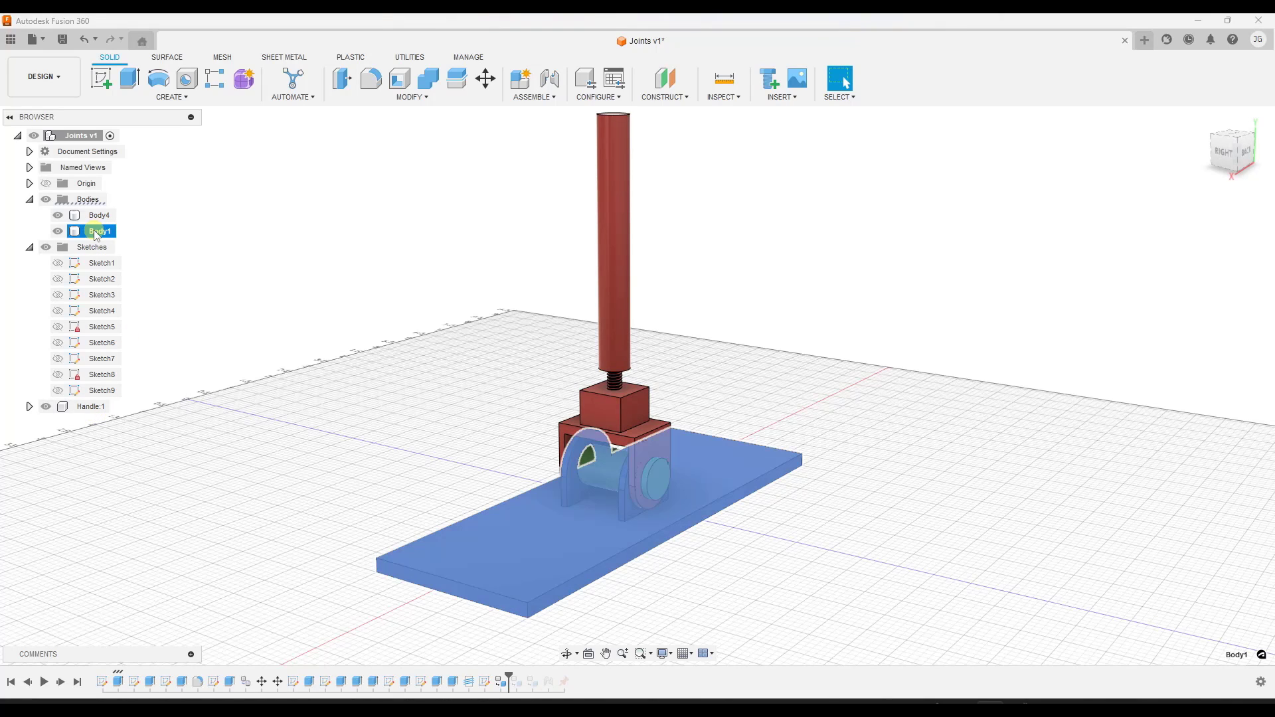
{"action": "left_click", "coordinate": [523, 79]}
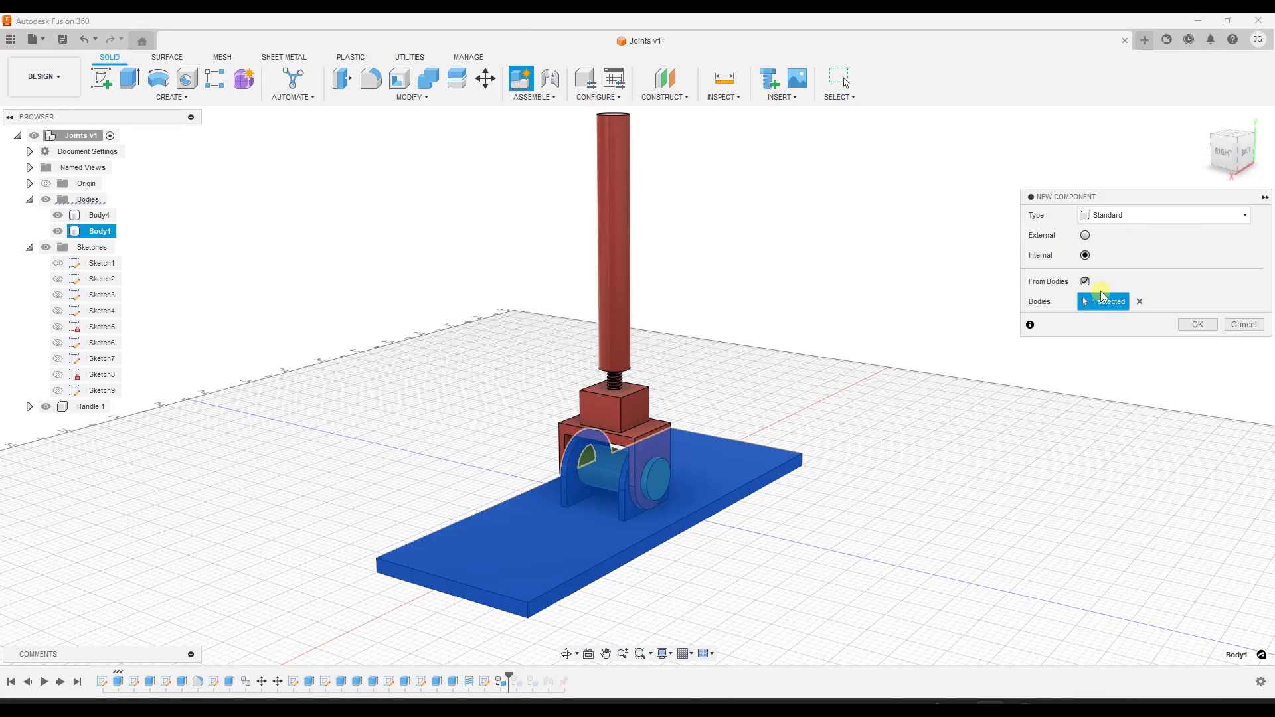
{"action": "left_click", "coordinate": [1196, 326]}
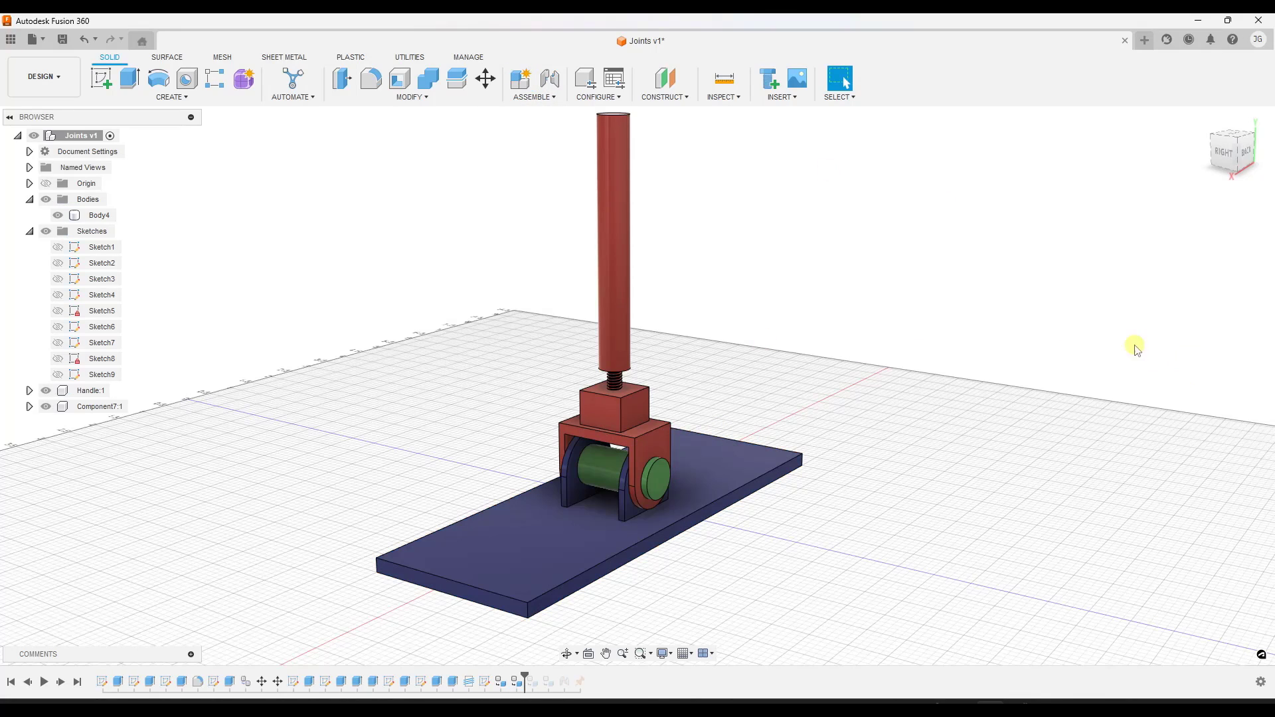
{"action": "left_click", "coordinate": [91, 408]}
{"action": "right_click", "coordinate": [92, 409]}
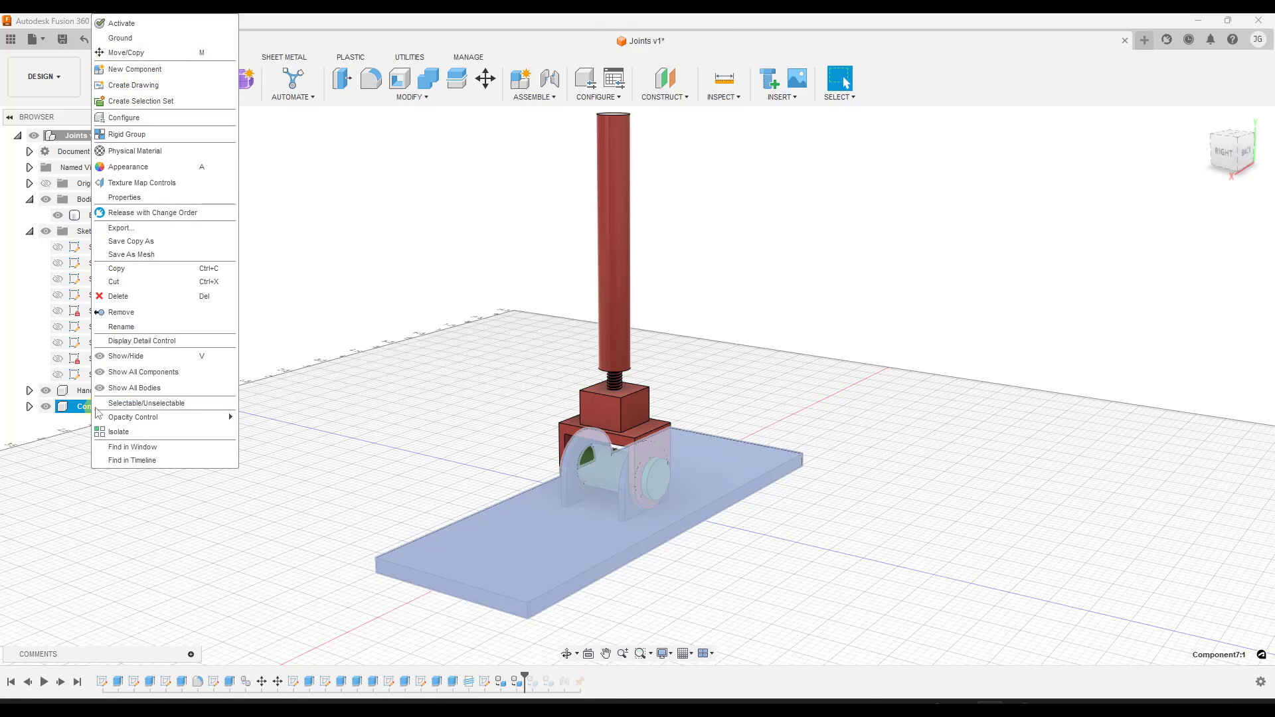
{"action": "left_click", "coordinate": [153, 327]}
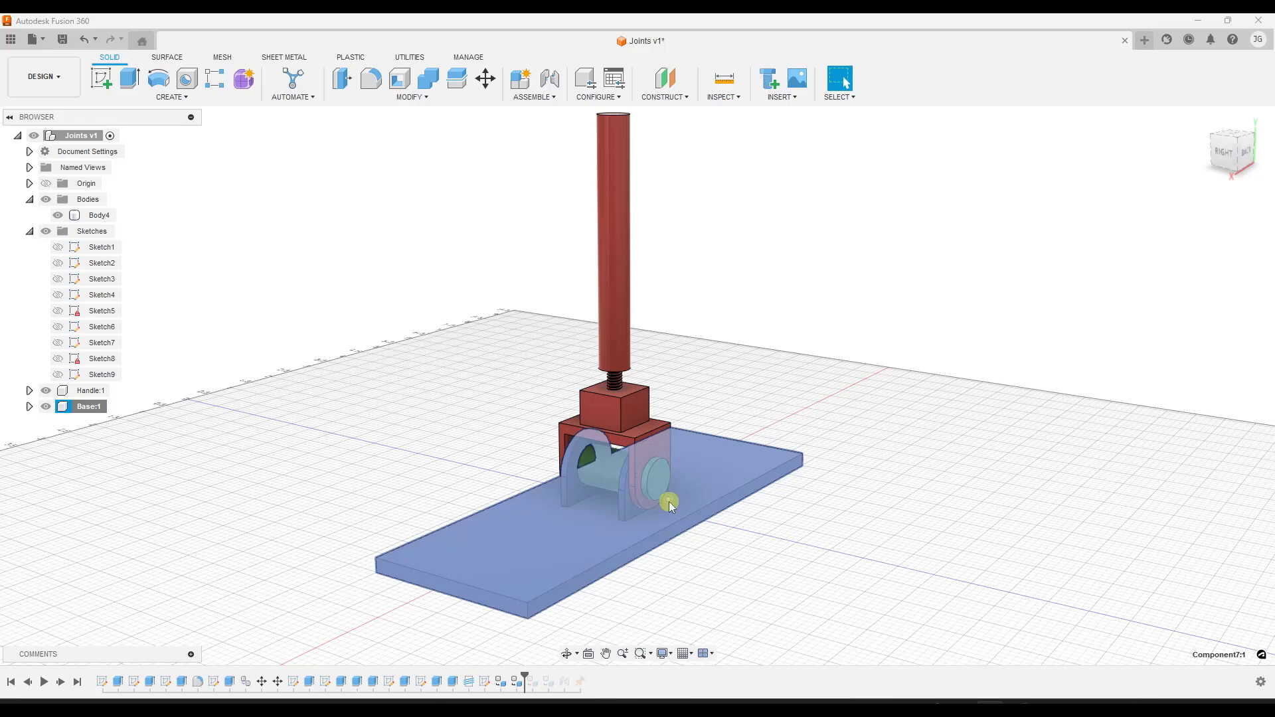
{"action": "left_click", "coordinate": [820, 414]}
{"action": "scroll", "coordinate": [724, 505], "scroll_direction": "up", "scroll_amount": 5}
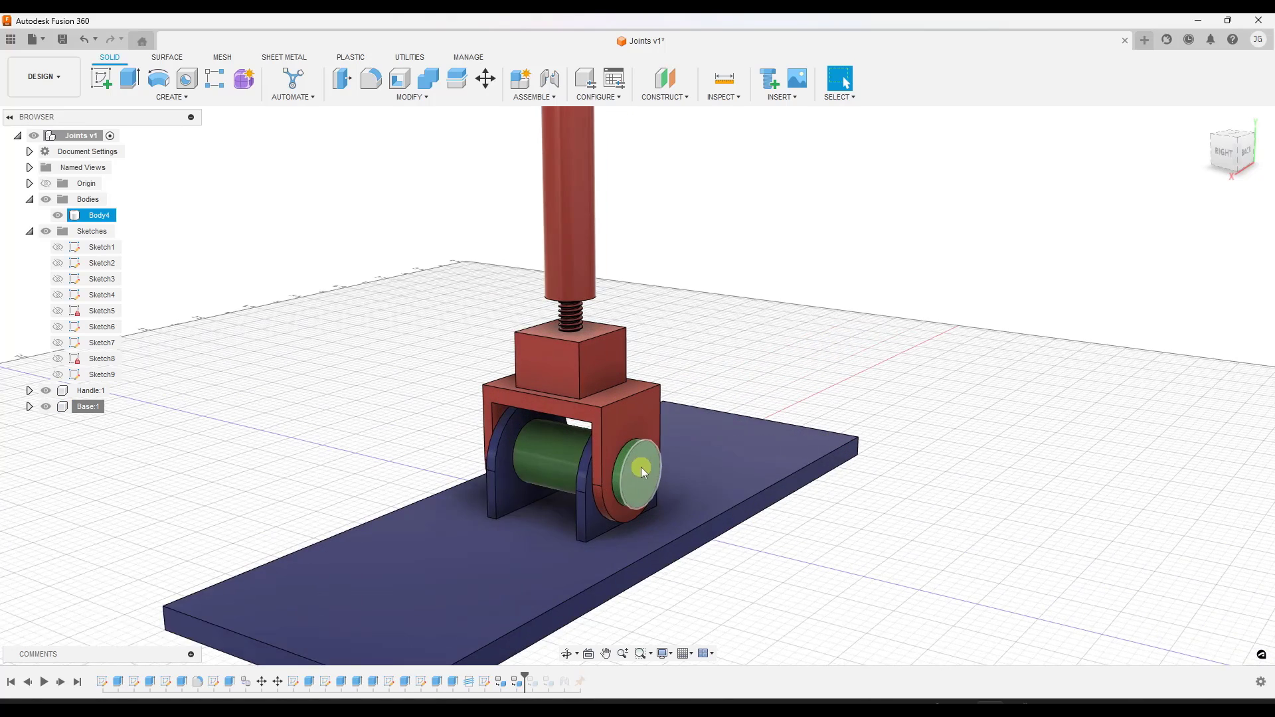
{"action": "left_click", "coordinate": [556, 452]}
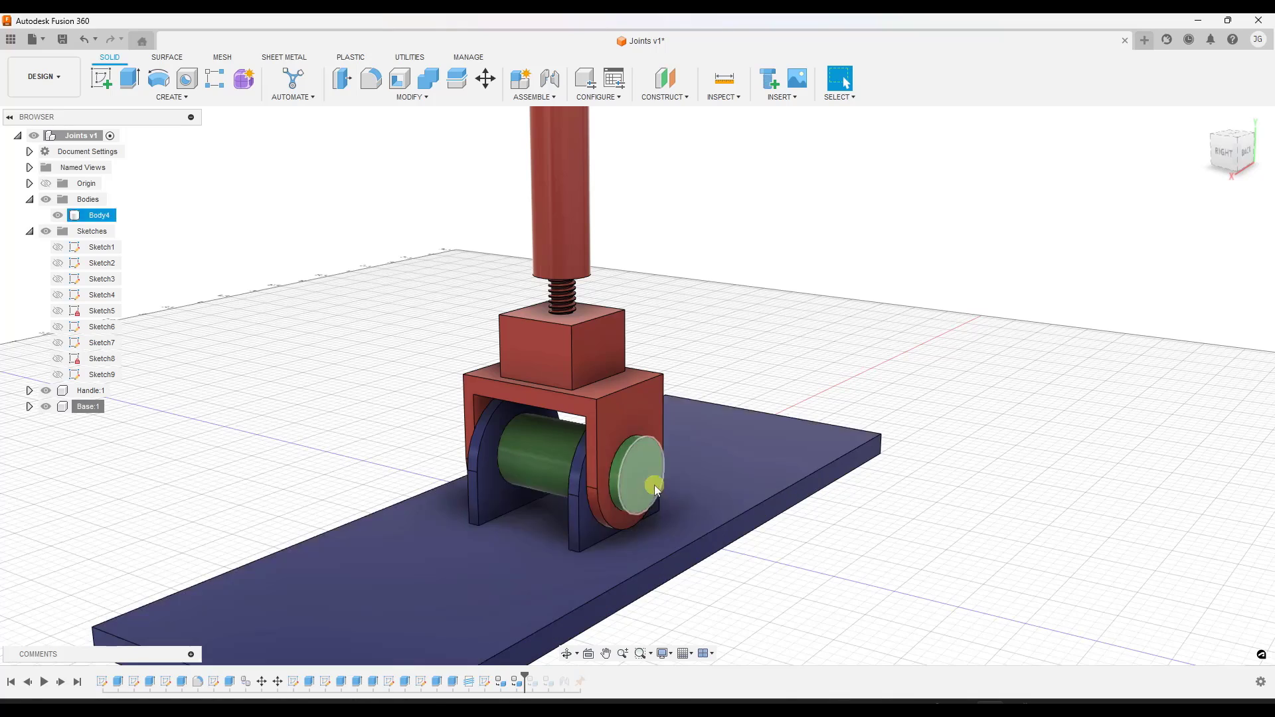
{"action": "middle_click_drag", "start_coordinate": [691, 472], "coordinate": [590, 417], "text": "shift"}
{"action": "scroll", "coordinate": [775, 401], "scroll_direction": "down", "scroll_amount": 3}
{"action": "scroll", "coordinate": [686, 338], "scroll_direction": "down", "scroll_amount": 2}
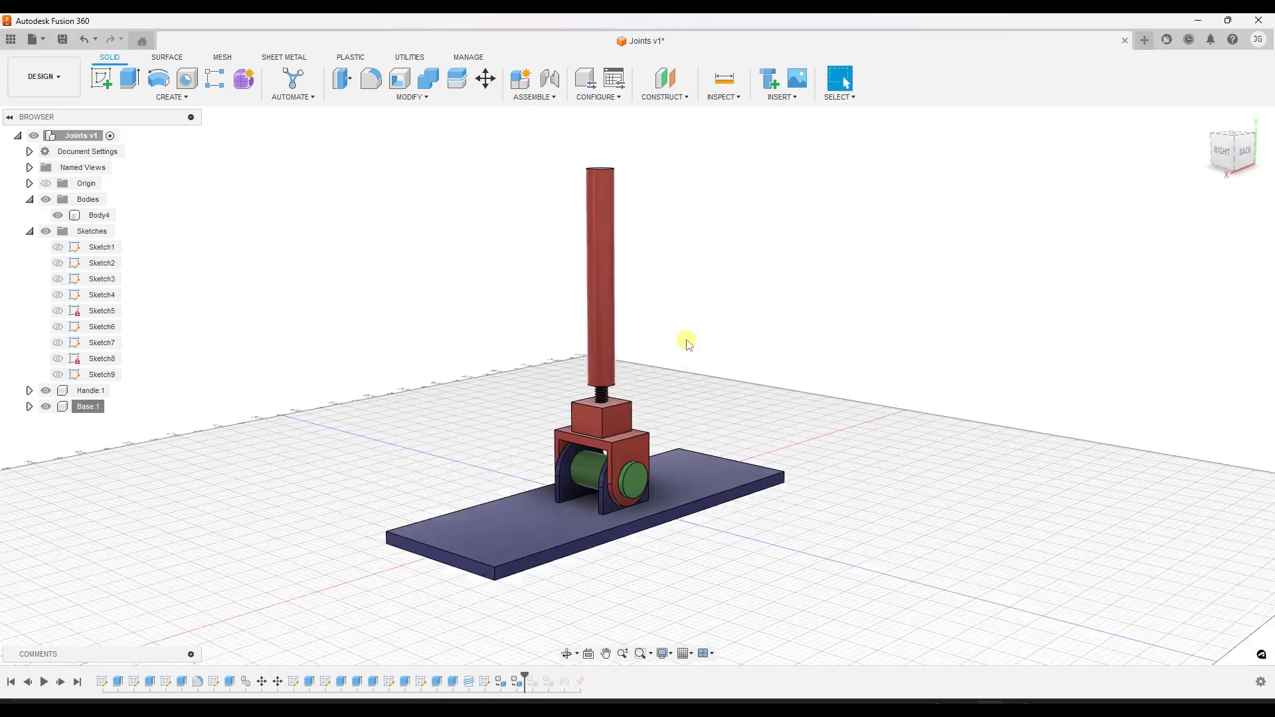
{"action": "scroll", "coordinate": [624, 356], "scroll_direction": "up", "scroll_amount": 2}
{"action": "middle_click_drag", "start_coordinate": [623, 356], "coordinate": [632, 364], "text": "shift"}
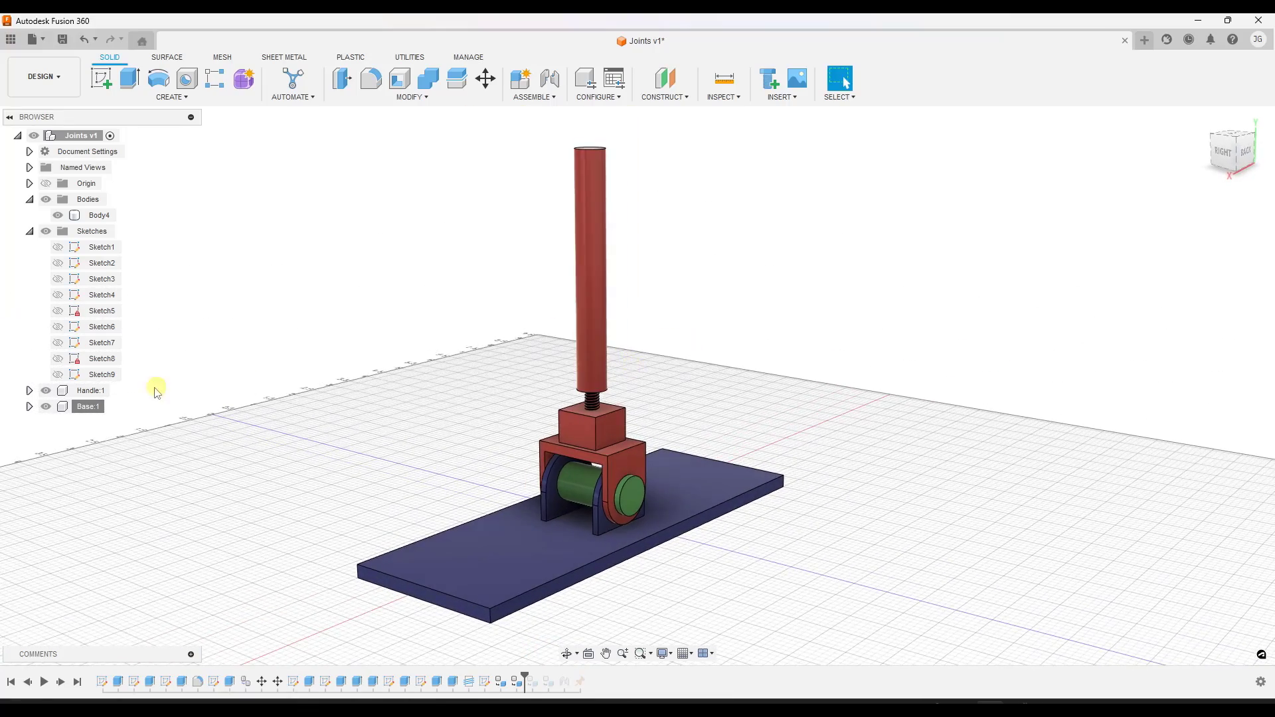
{"action": "left_click", "coordinate": [83, 390]}
Start a joint and pick the base clevis's circular hole edge as the first snap
{"action": "left_click", "coordinate": [85, 406]}
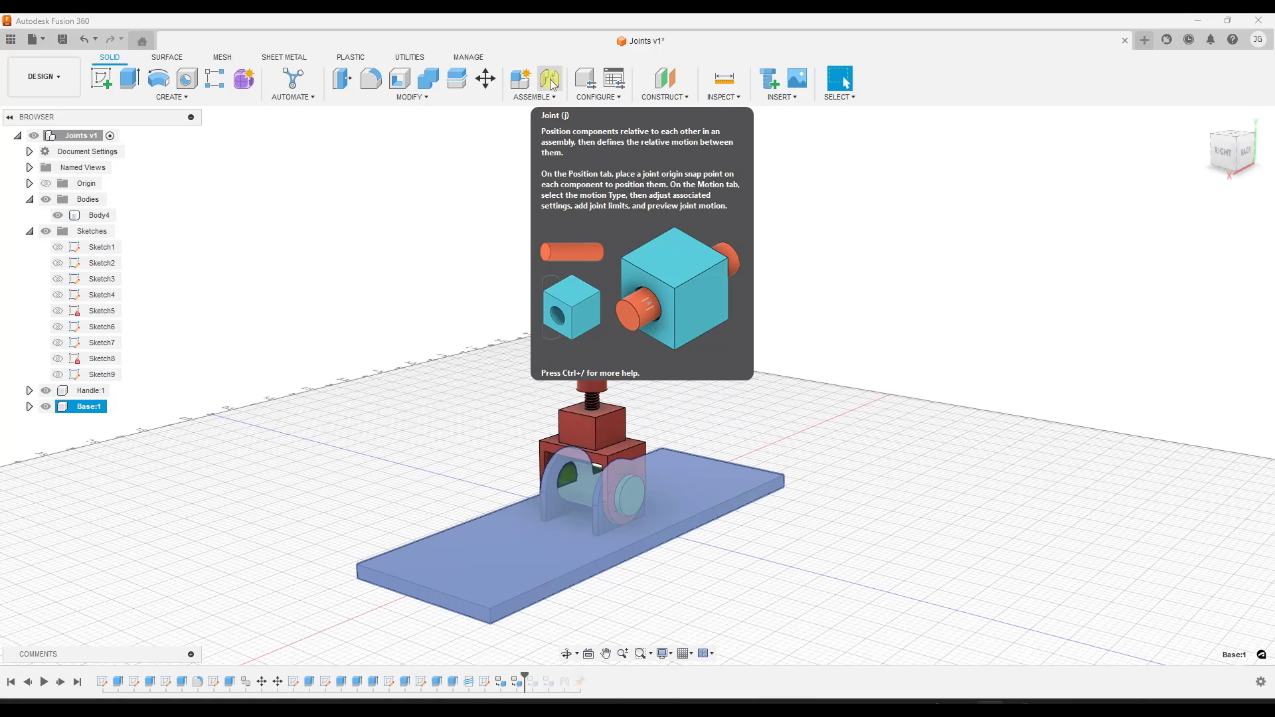
{"action": "left_click", "coordinate": [486, 260]}
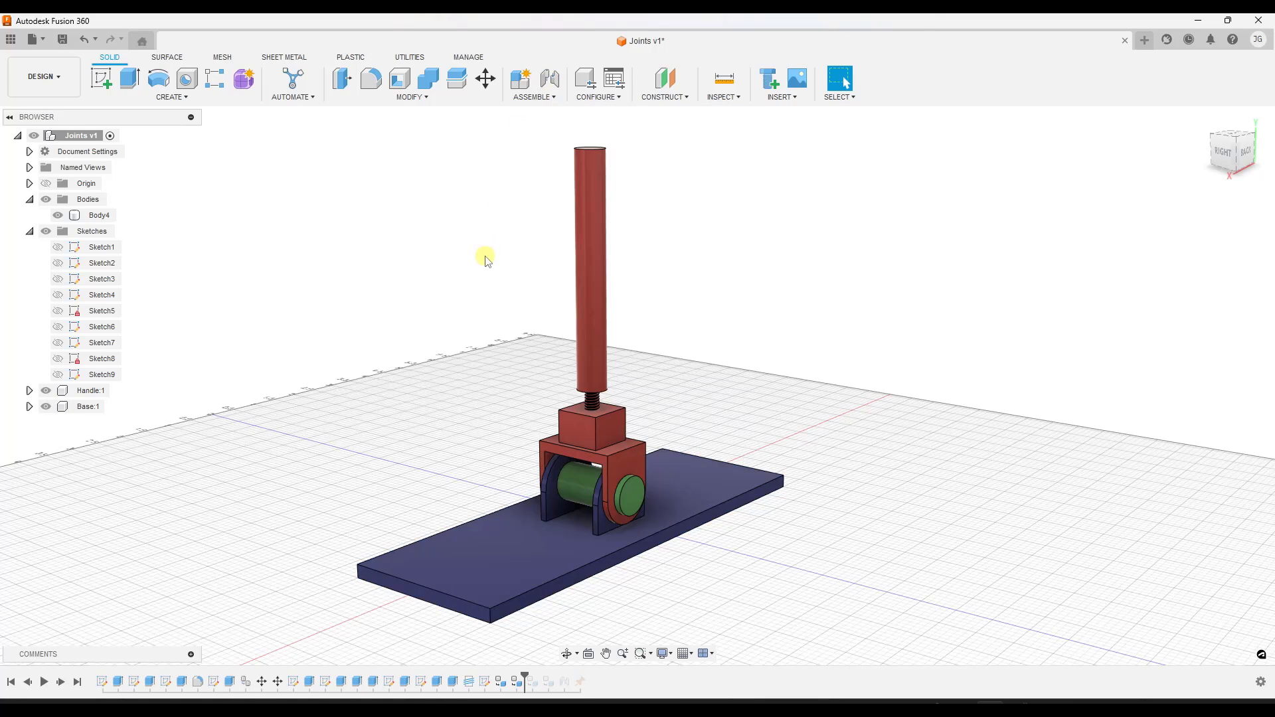
{"action": "left_click", "coordinate": [551, 79]}
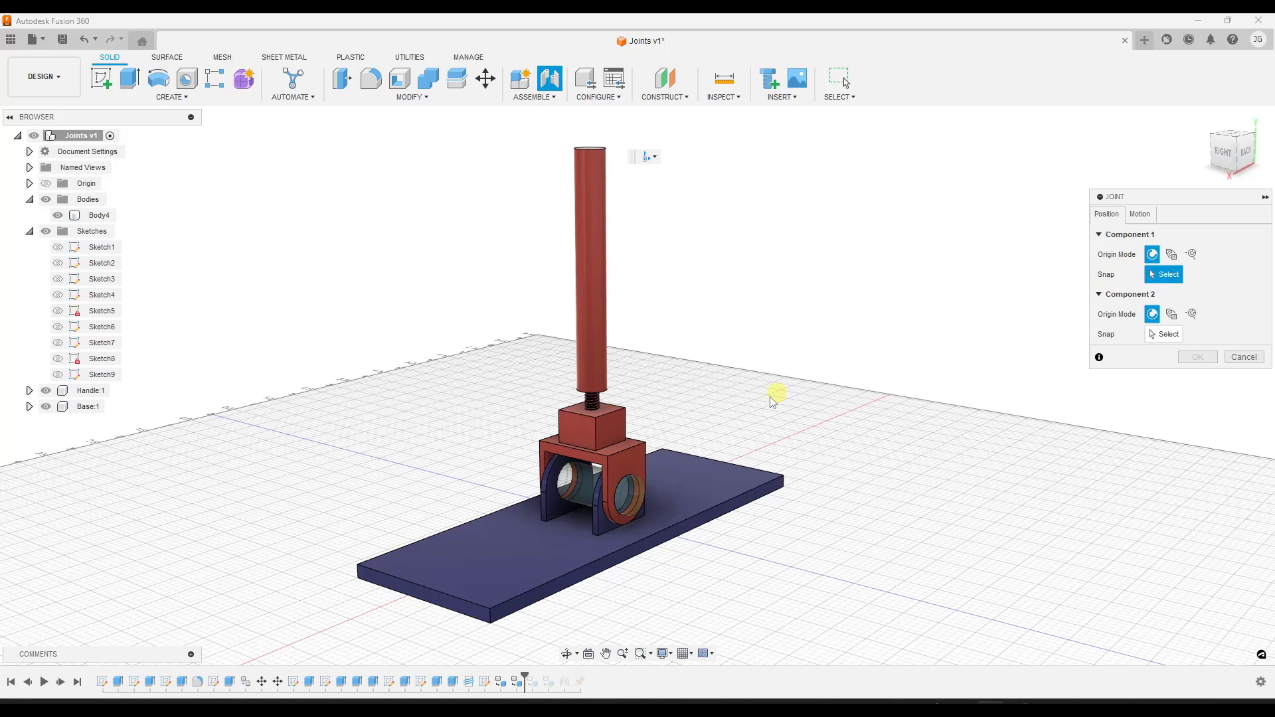
{"action": "scroll", "coordinate": [583, 512], "scroll_direction": "up", "scroll_amount": 10}
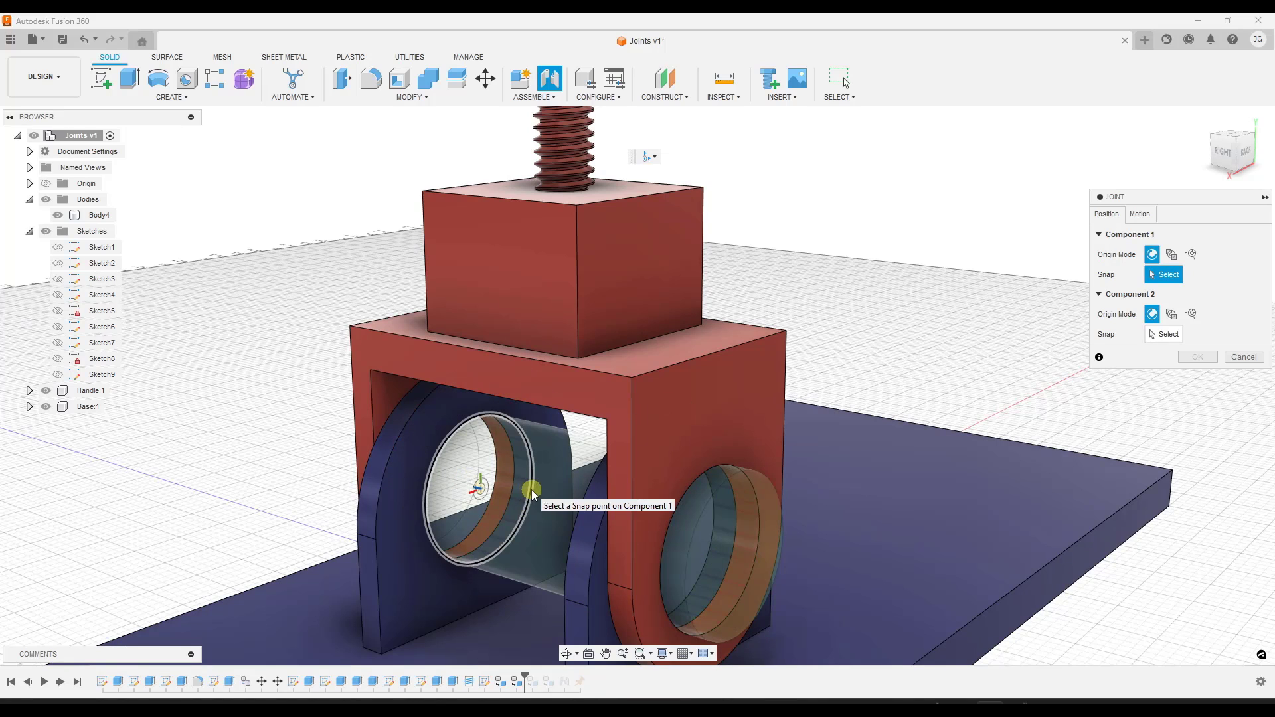
{"action": "middle_click_drag", "start_coordinate": [672, 481], "coordinate": [617, 492], "text": "shift"}
{"action": "scroll", "coordinate": [539, 467], "scroll_direction": "up", "scroll_amount": 3}
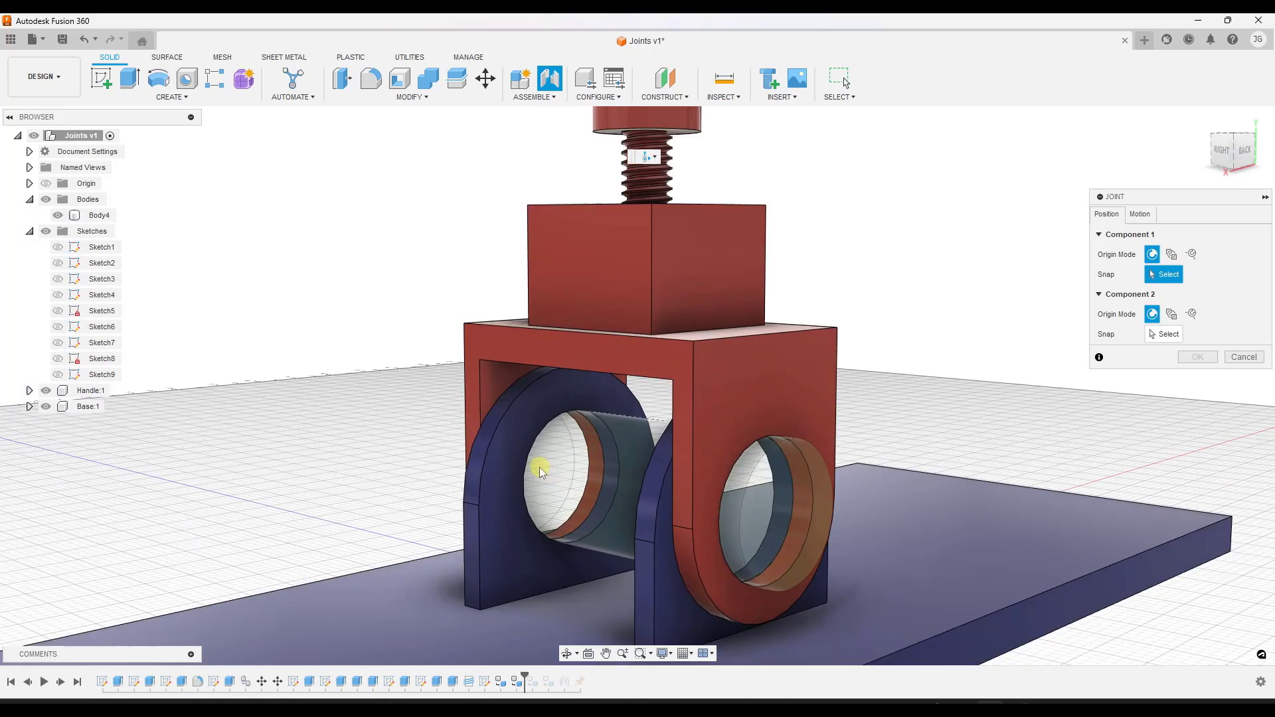
{"action": "scroll", "coordinate": [539, 468], "scroll_direction": "up", "scroll_amount": 2}
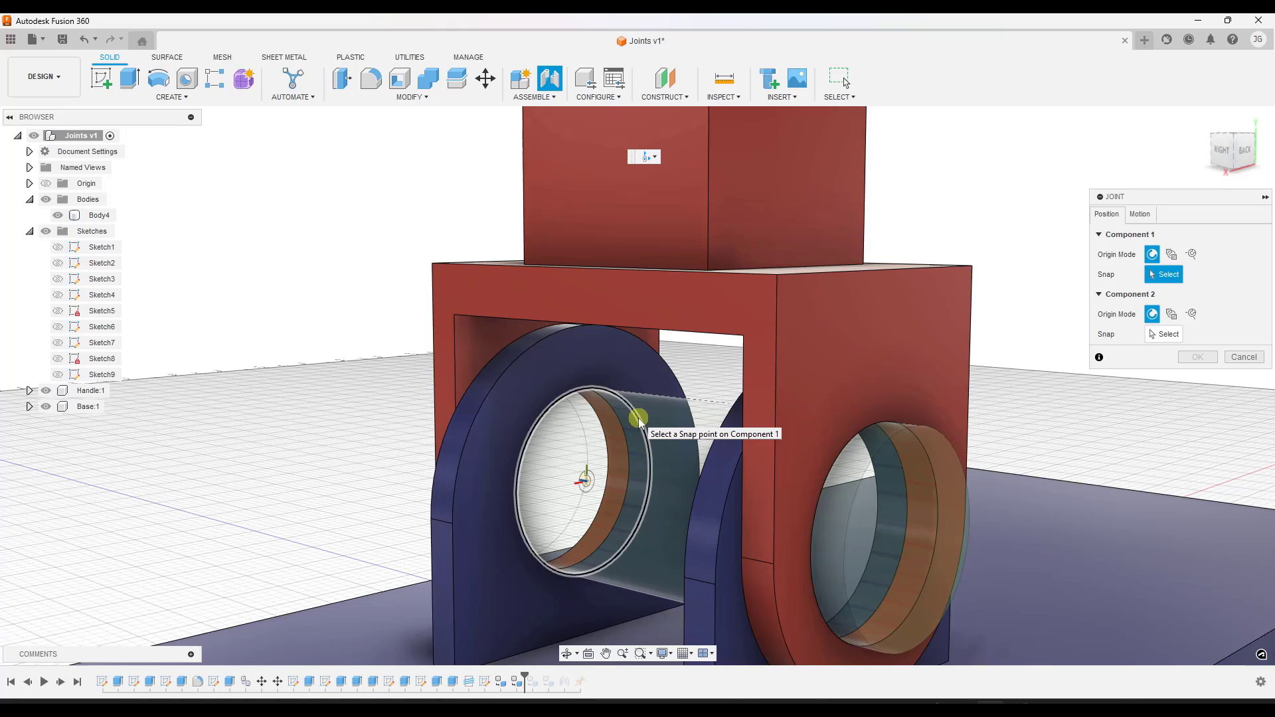
{"action": "left_click", "coordinate": [639, 417]}
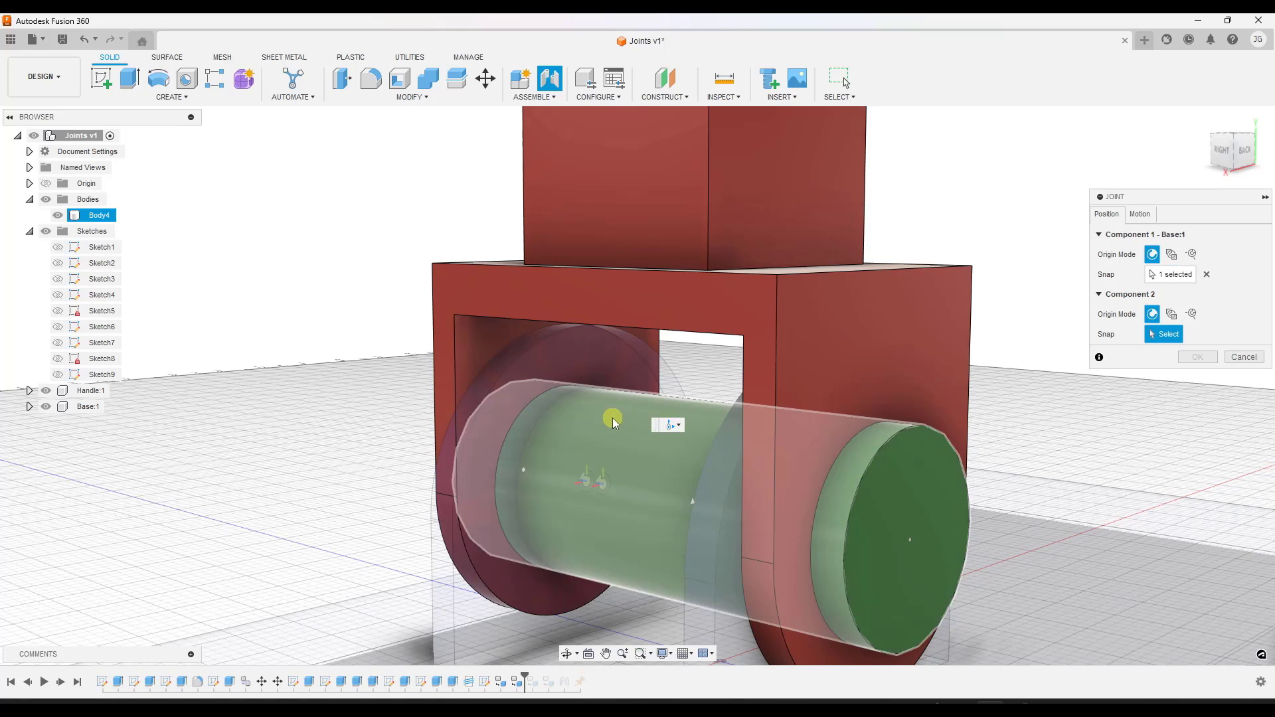
Try picking the shaft end as the second snap point
{"action": "scroll", "coordinate": [613, 417], "scroll_direction": "down", "scroll_amount": 2}
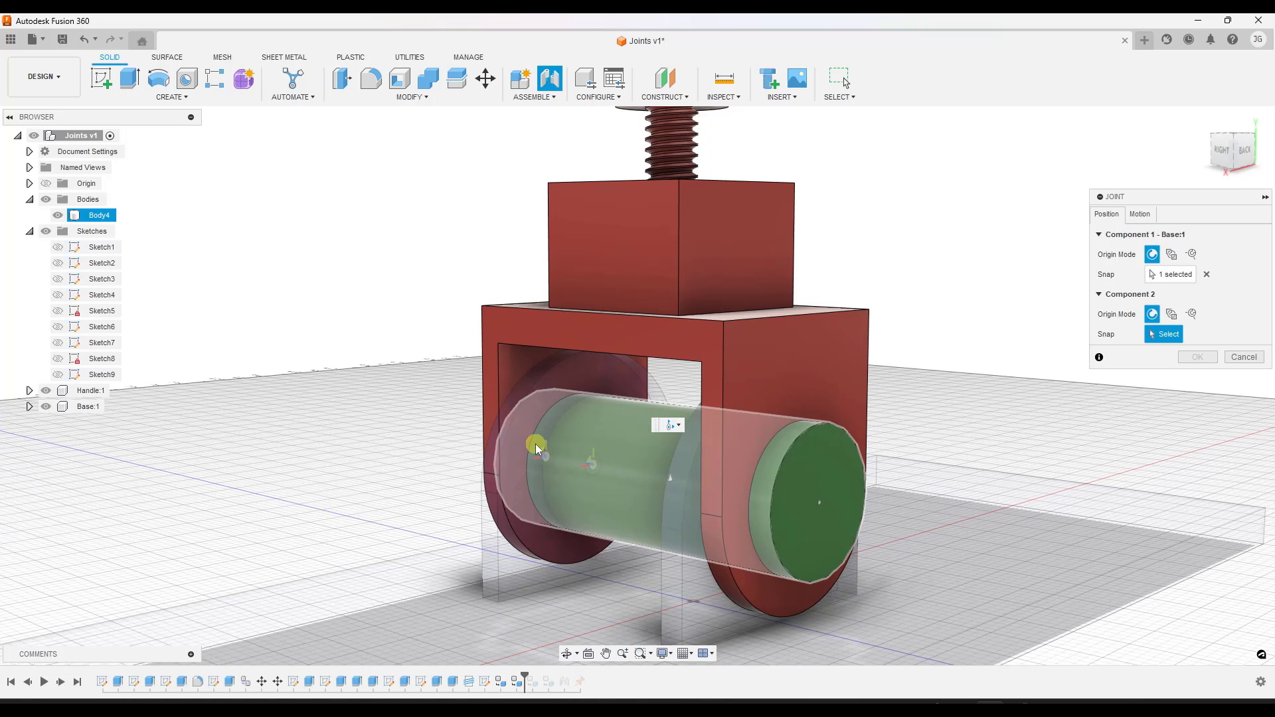
{"action": "scroll", "coordinate": [535, 443], "scroll_direction": "up", "scroll_amount": 5}
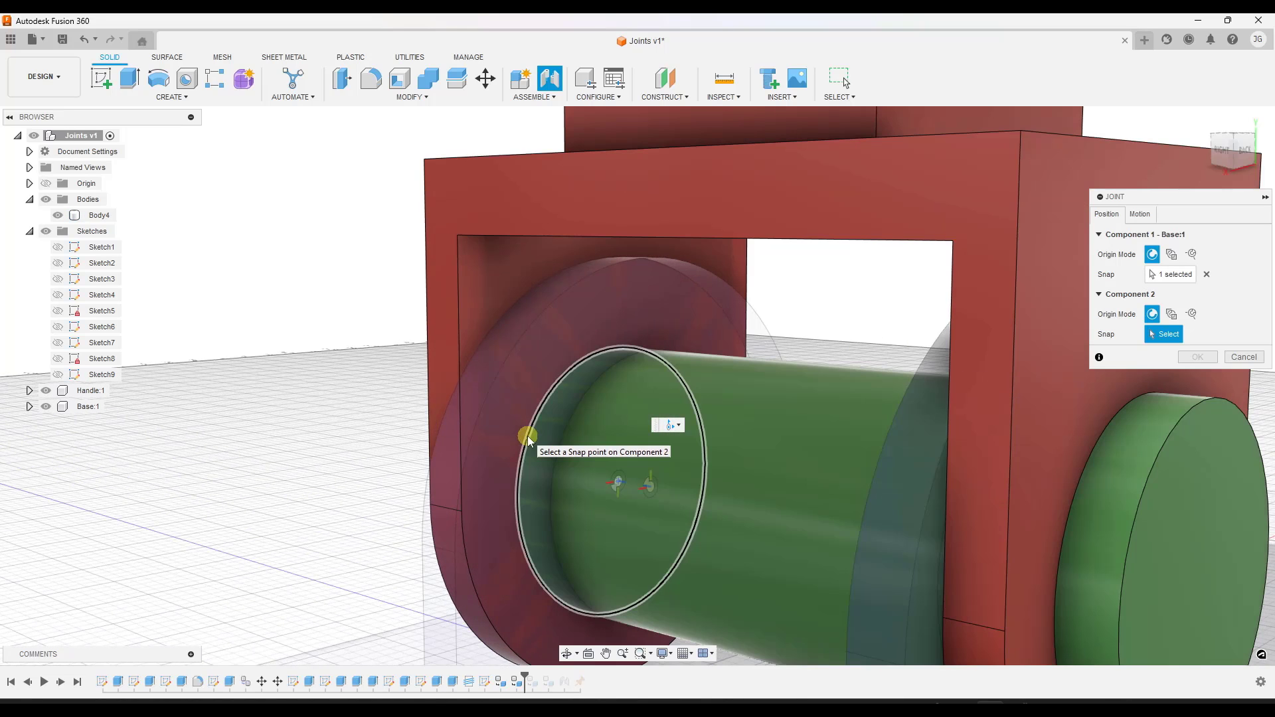
{"action": "left_click", "coordinate": [528, 438]}
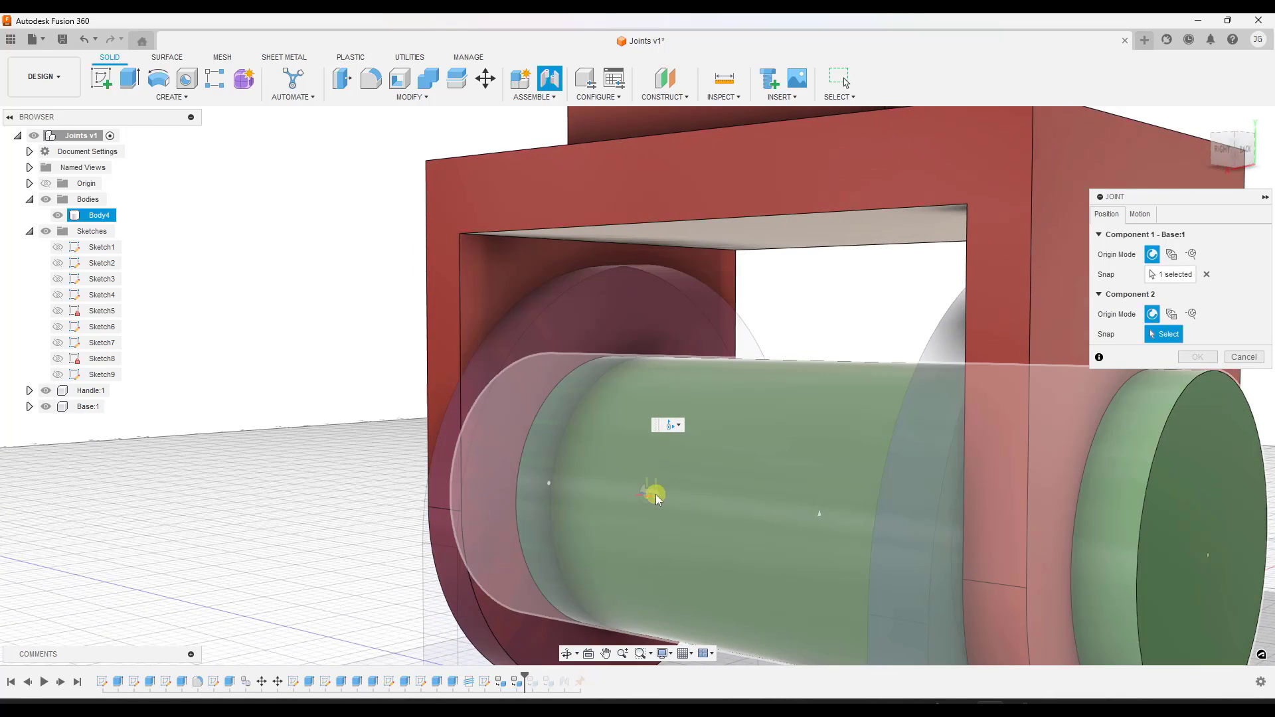
{"action": "scroll", "coordinate": [648, 495], "scroll_direction": "down", "scroll_amount": 3}
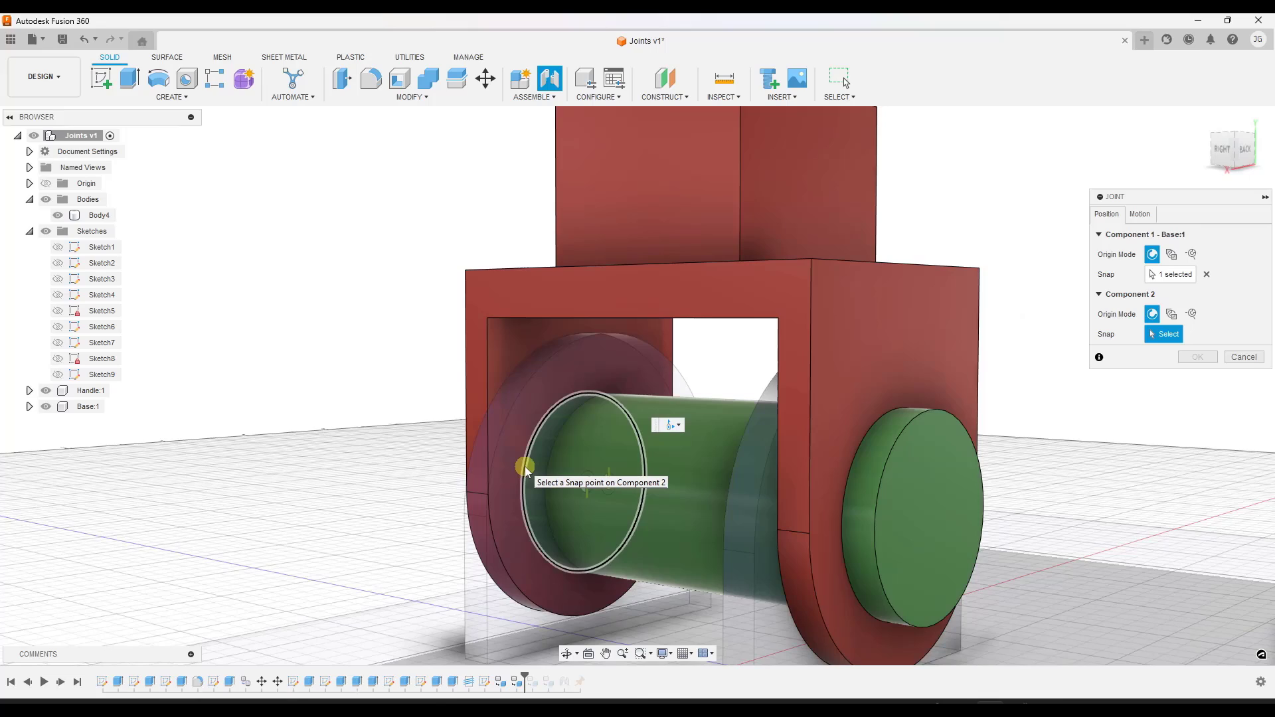
Snap the handle's hole edge as the second point, offset 0.10 in along Z, and open Motion settings
{"action": "left_click", "coordinate": [524, 466]}
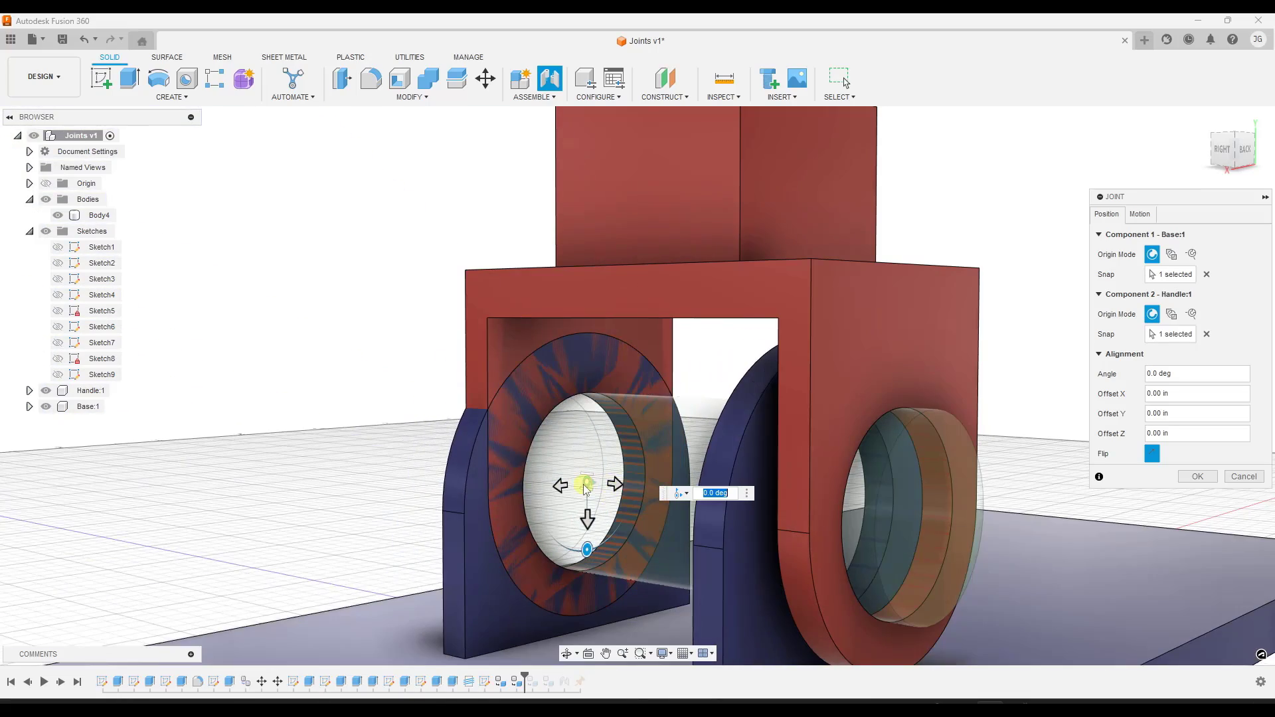
{"action": "mouse_move", "coordinate": [611, 491]}
{"action": "middle_mouse_down", "text": "shift"}
{"action": "mouse_move", "coordinate": [596, 487]}
{"action": "mouse_move", "coordinate": [634, 487]}
{"action": "middle_mouse_up", "text": "shift"}
{"action": "left_click_drag", "start_coordinate": [635, 484], "coordinate": [656, 486]}
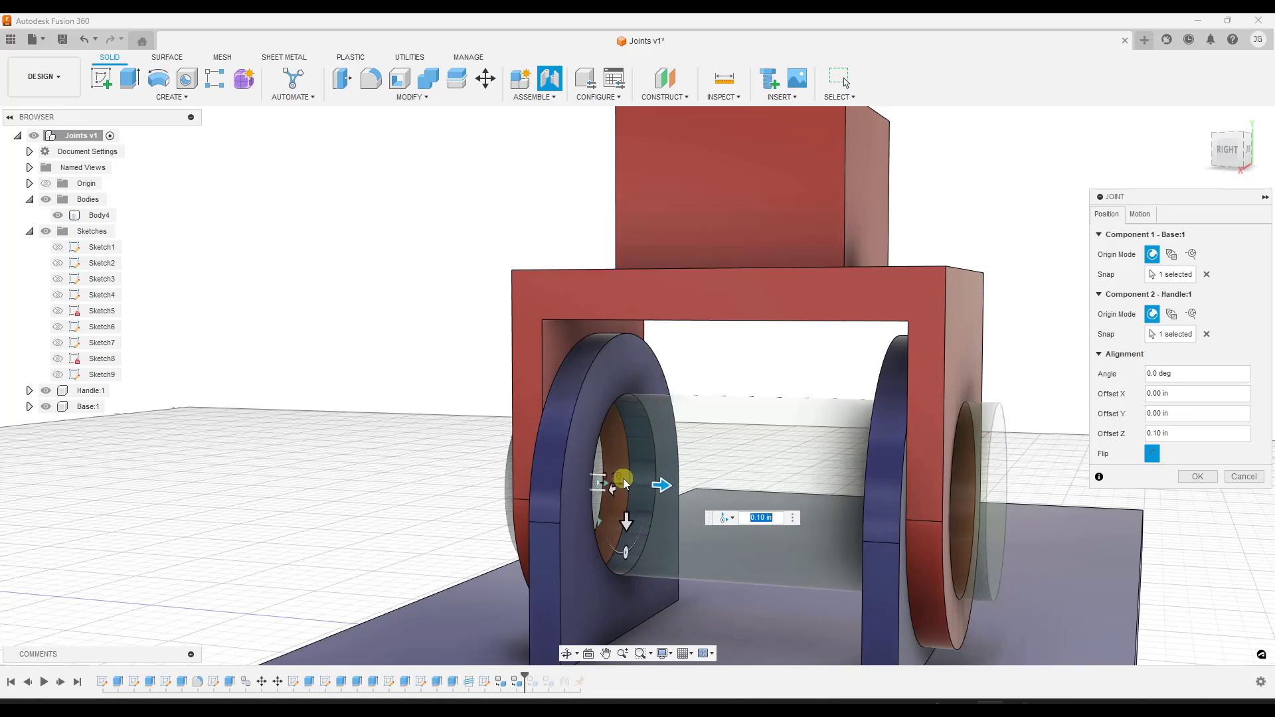
{"action": "middle_click_drag", "start_coordinate": [658, 485], "coordinate": [615, 472], "text": "shift"}
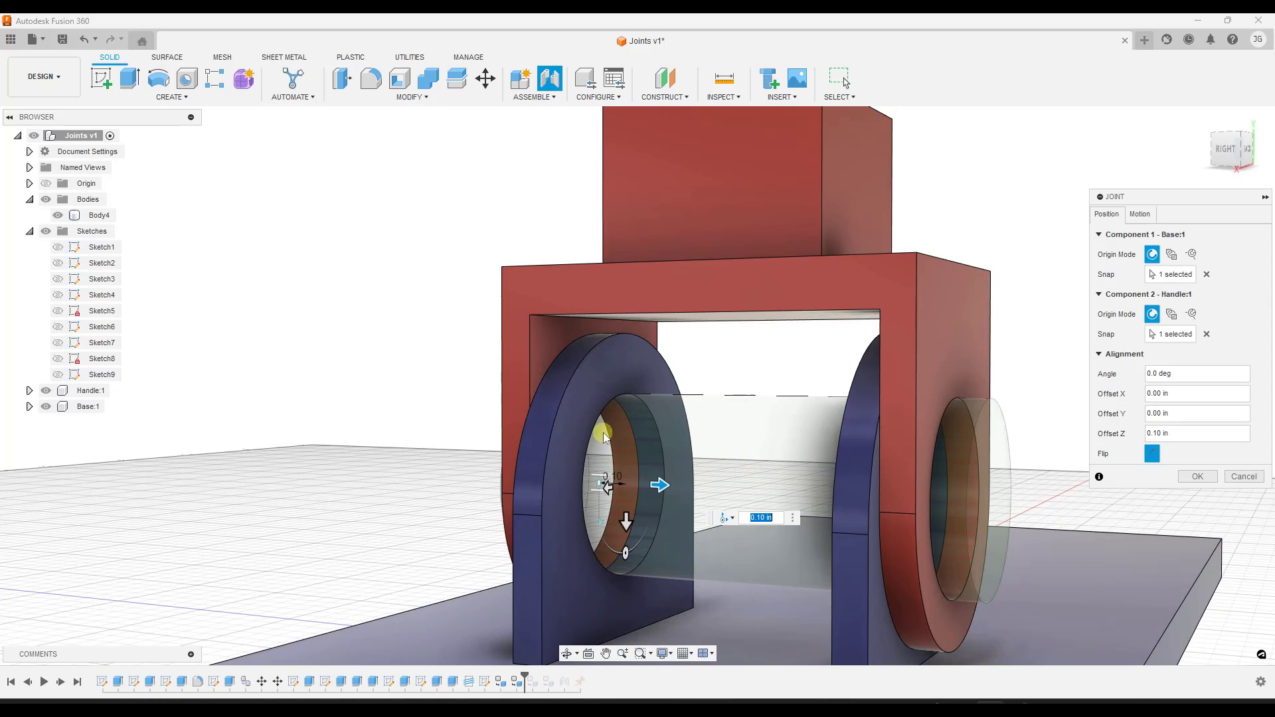
{"action": "scroll", "coordinate": [658, 388], "scroll_direction": "down", "scroll_amount": 5}
{"action": "middle_click_drag", "start_coordinate": [657, 388], "coordinate": [591, 466], "text": "shift"}
{"action": "scroll", "coordinate": [591, 465], "scroll_direction": "down", "scroll_amount": 2}
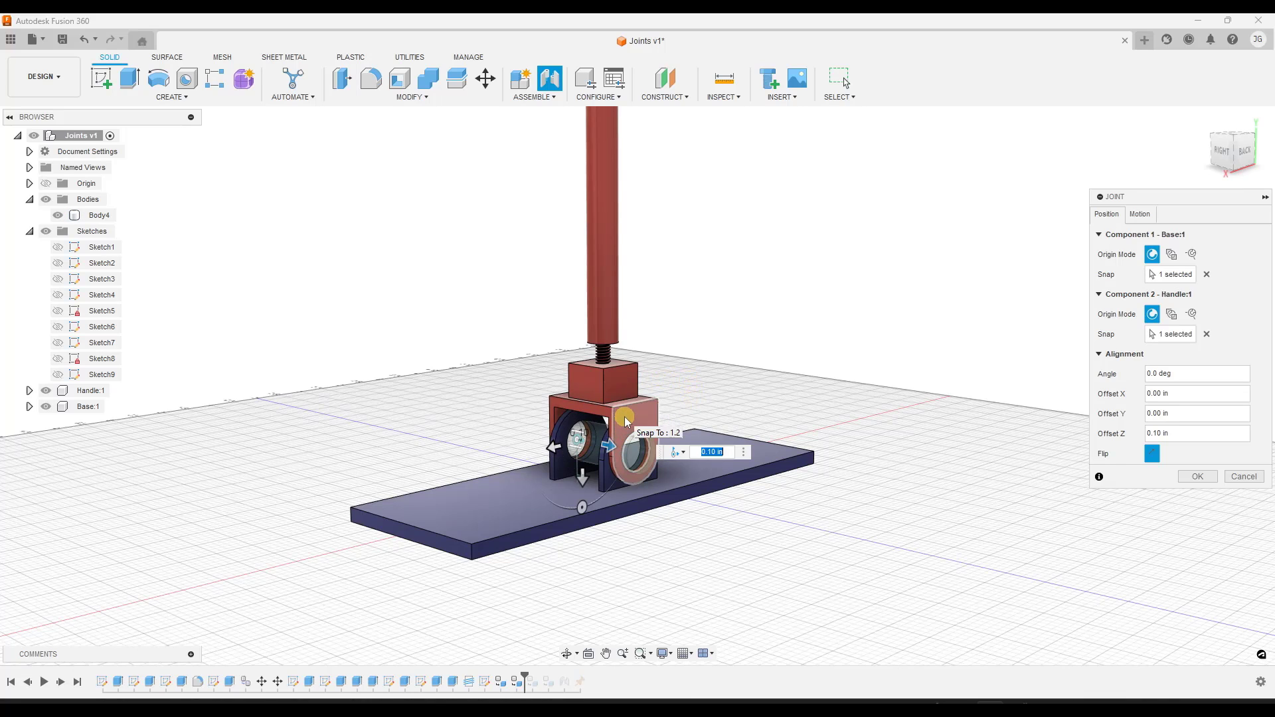
{"action": "scroll", "coordinate": [626, 422], "scroll_direction": "up", "scroll_amount": 3}
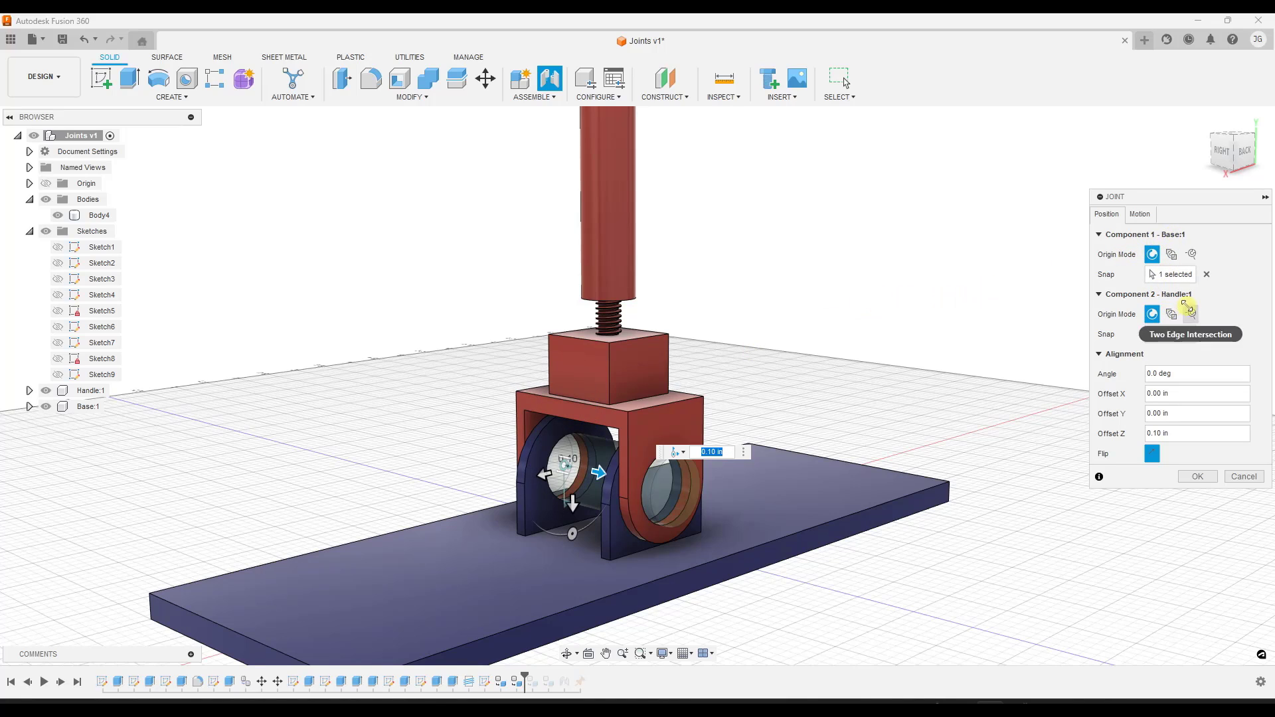
{"action": "left_click", "coordinate": [1139, 215]}
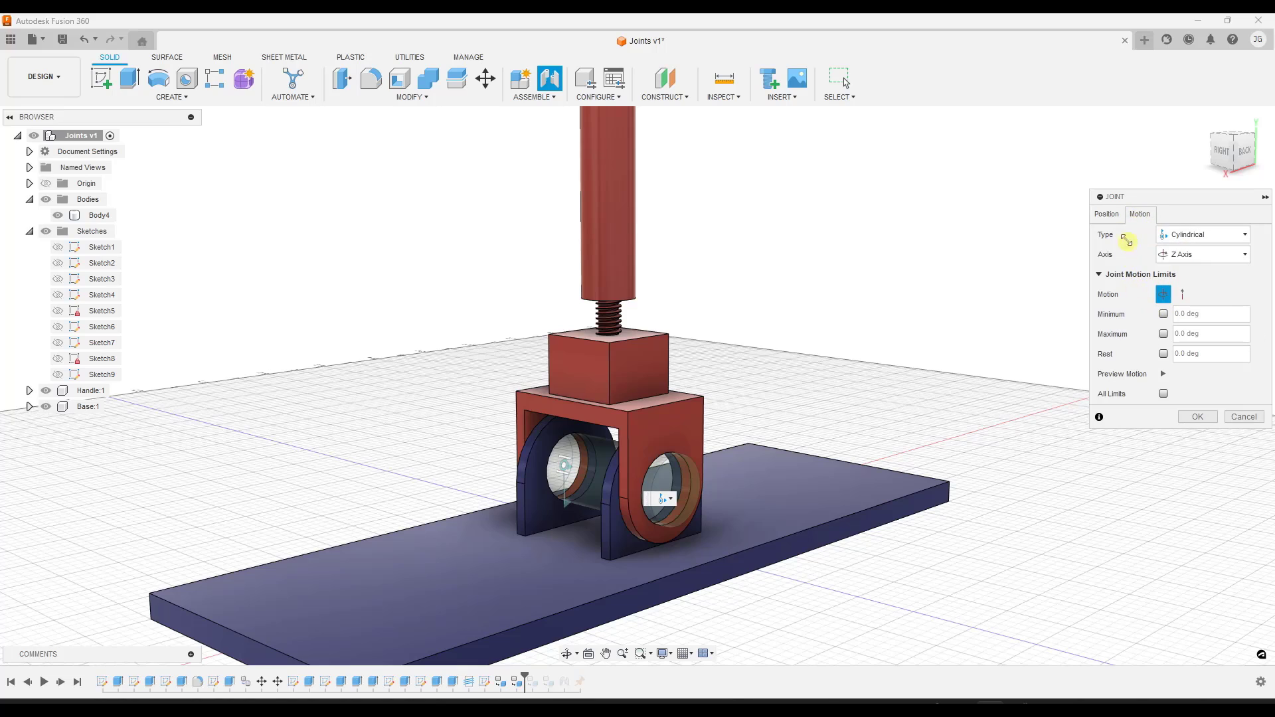
Change the joint type to Revolute about the Z axis and return to the Position settings
{"action": "left_click", "coordinate": [1193, 236]}
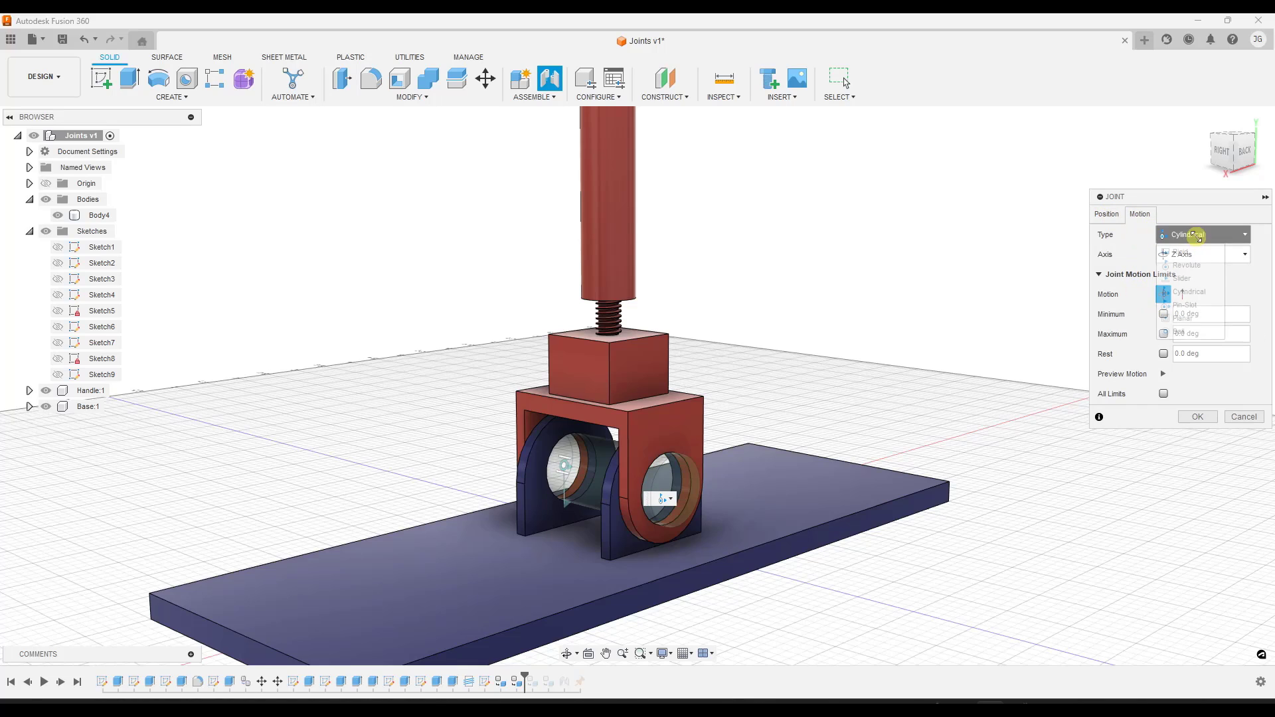
{"action": "left_click", "coordinate": [1196, 236]}
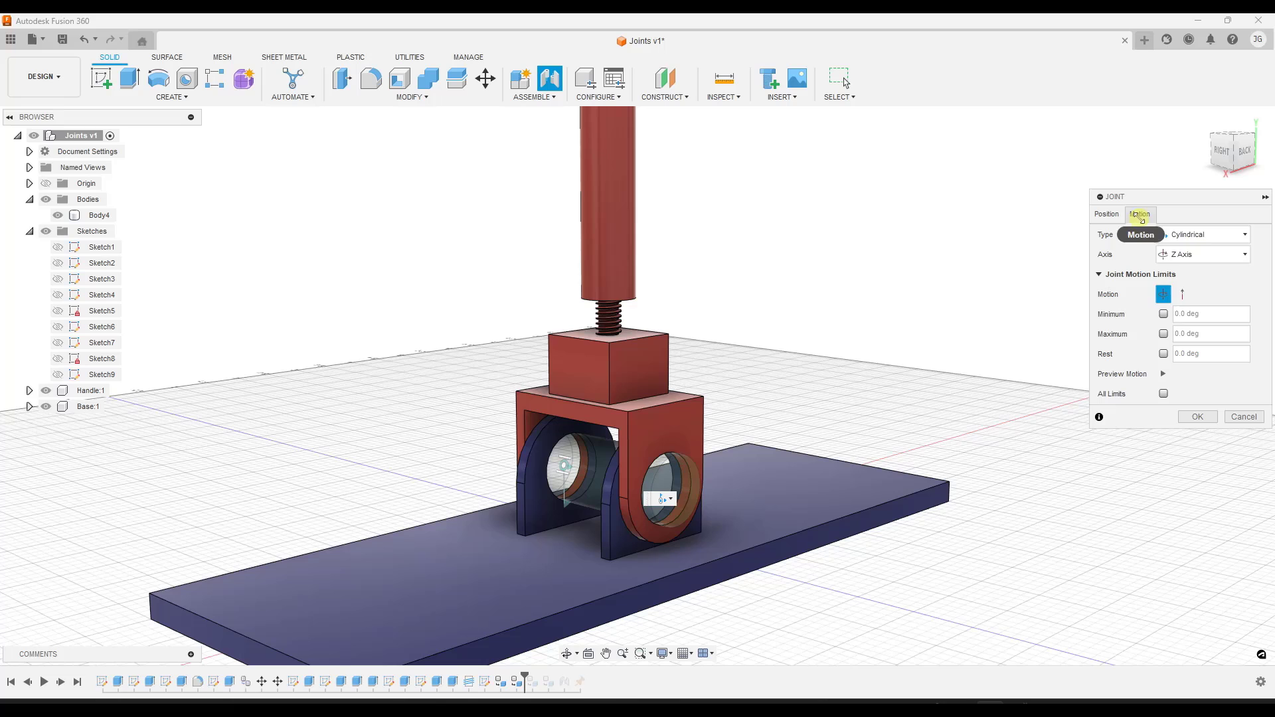
{"action": "left_click", "coordinate": [1187, 233]}
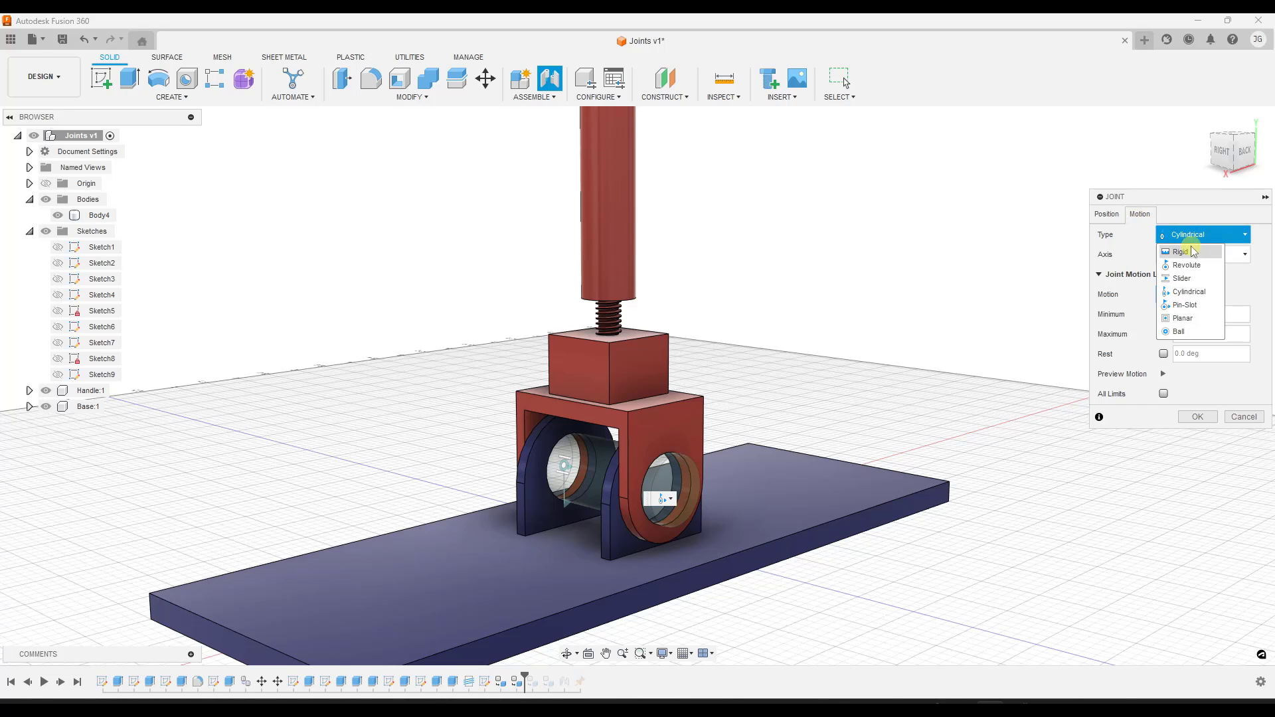
{"action": "left_click", "coordinate": [1190, 265]}
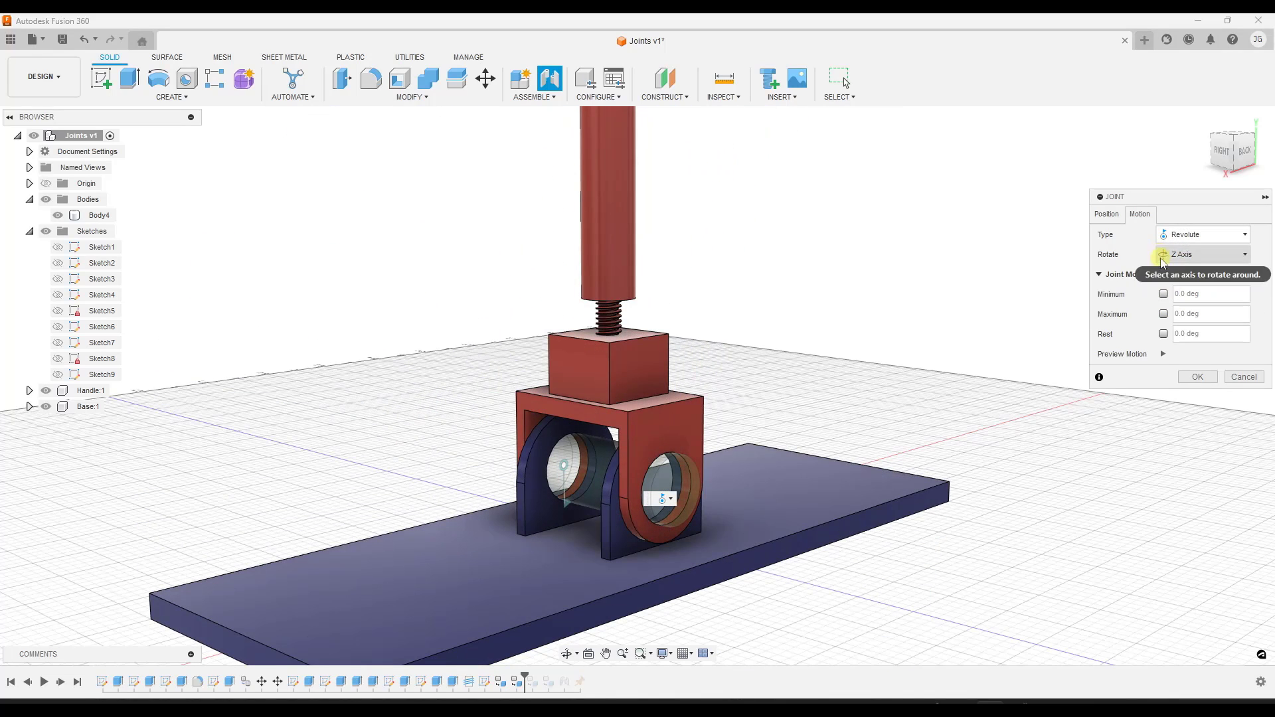
{"action": "left_click", "coordinate": [1118, 220]}
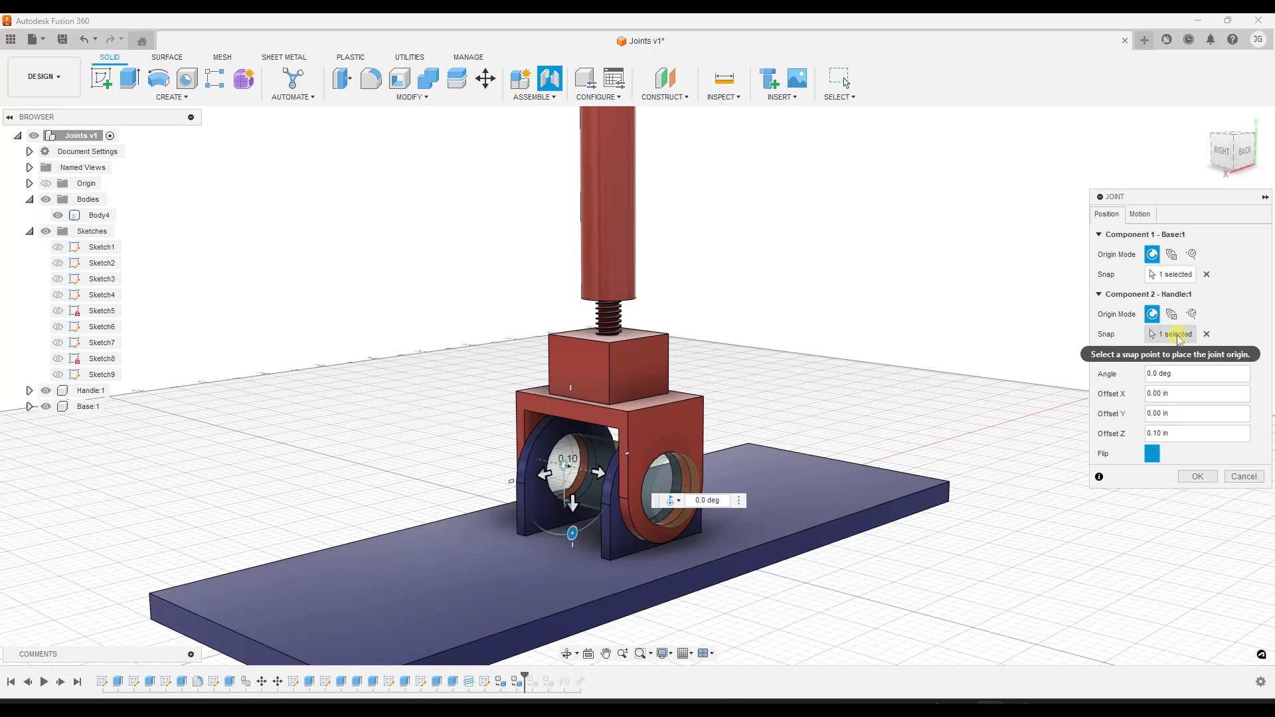
Clear both snap points and re-pick them on the handle's hole, then the base's hole
{"action": "left_click", "coordinate": [1207, 274]}
{"action": "left_click", "coordinate": [1207, 334]}
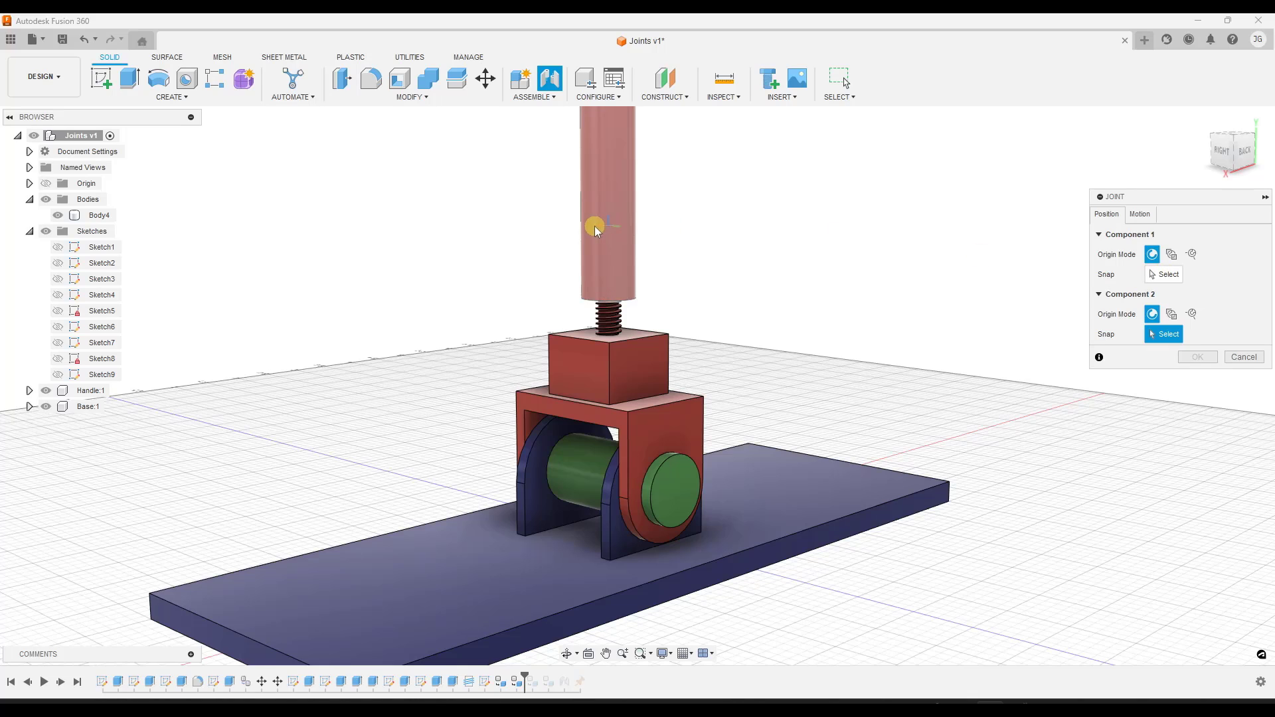
{"action": "left_click", "coordinate": [1163, 274]}
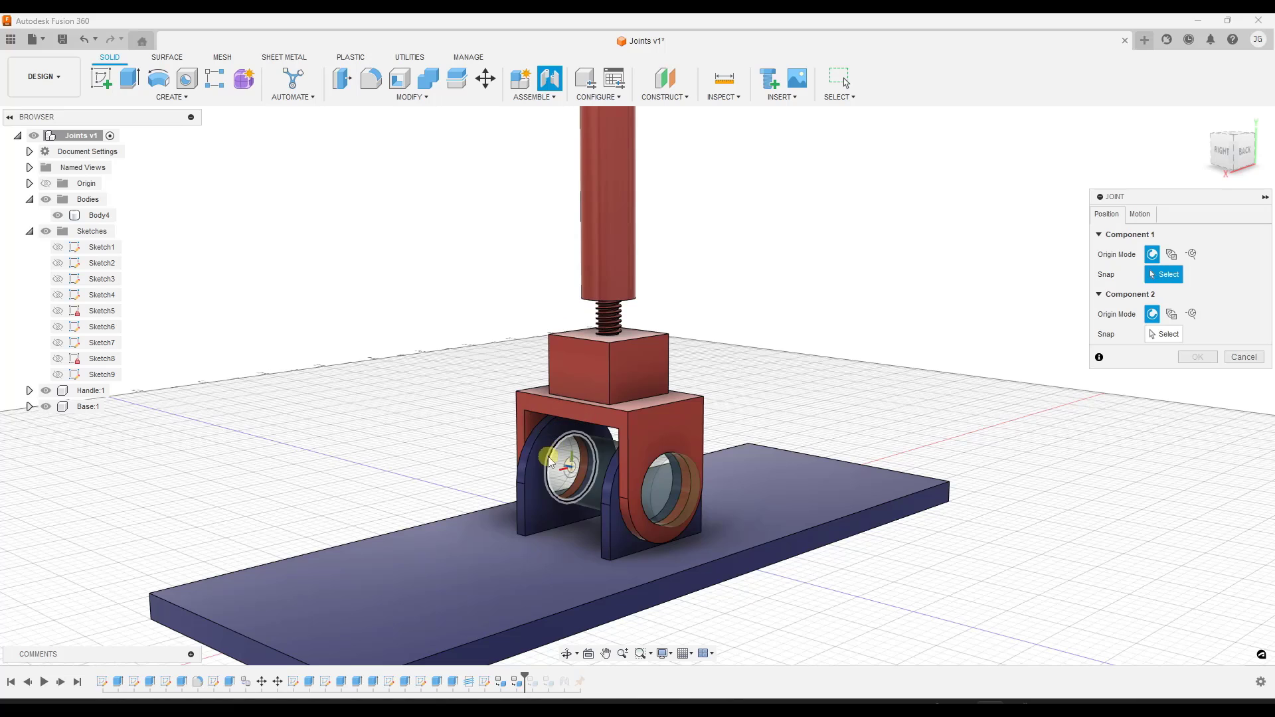
{"action": "scroll", "coordinate": [552, 457], "scroll_direction": "up", "scroll_amount": 2}
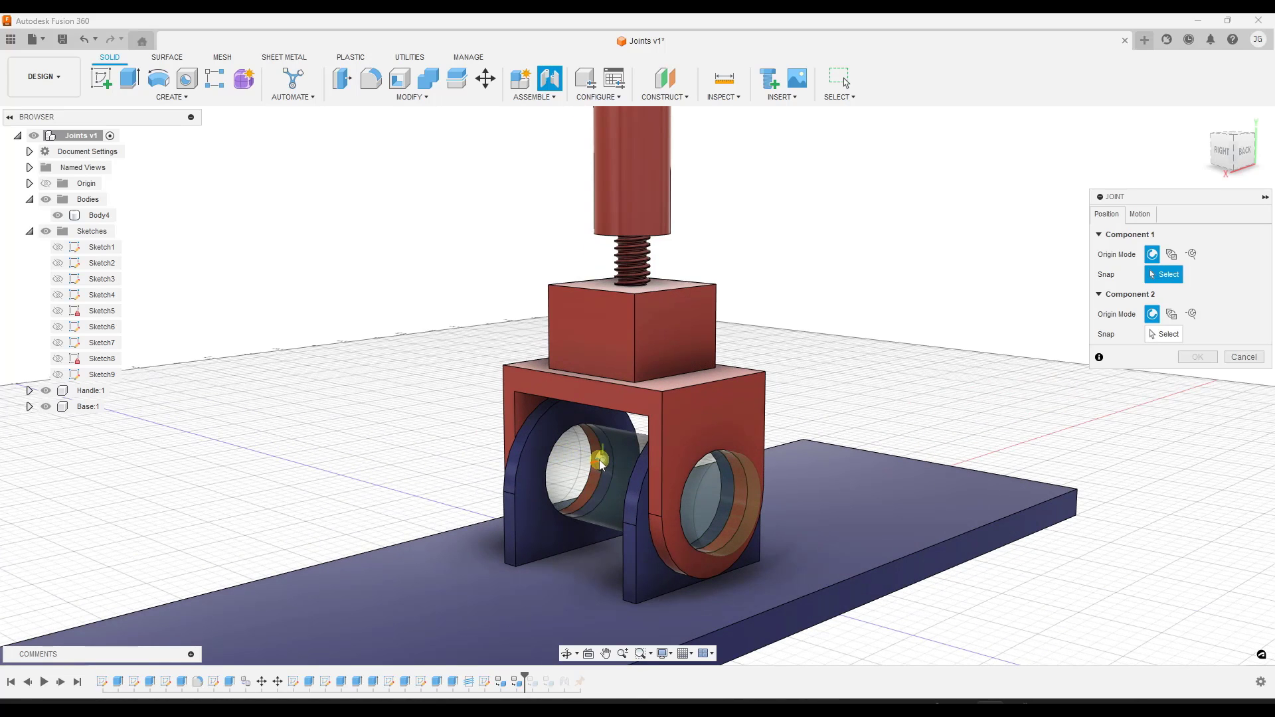
{"action": "left_click", "coordinate": [691, 505]}
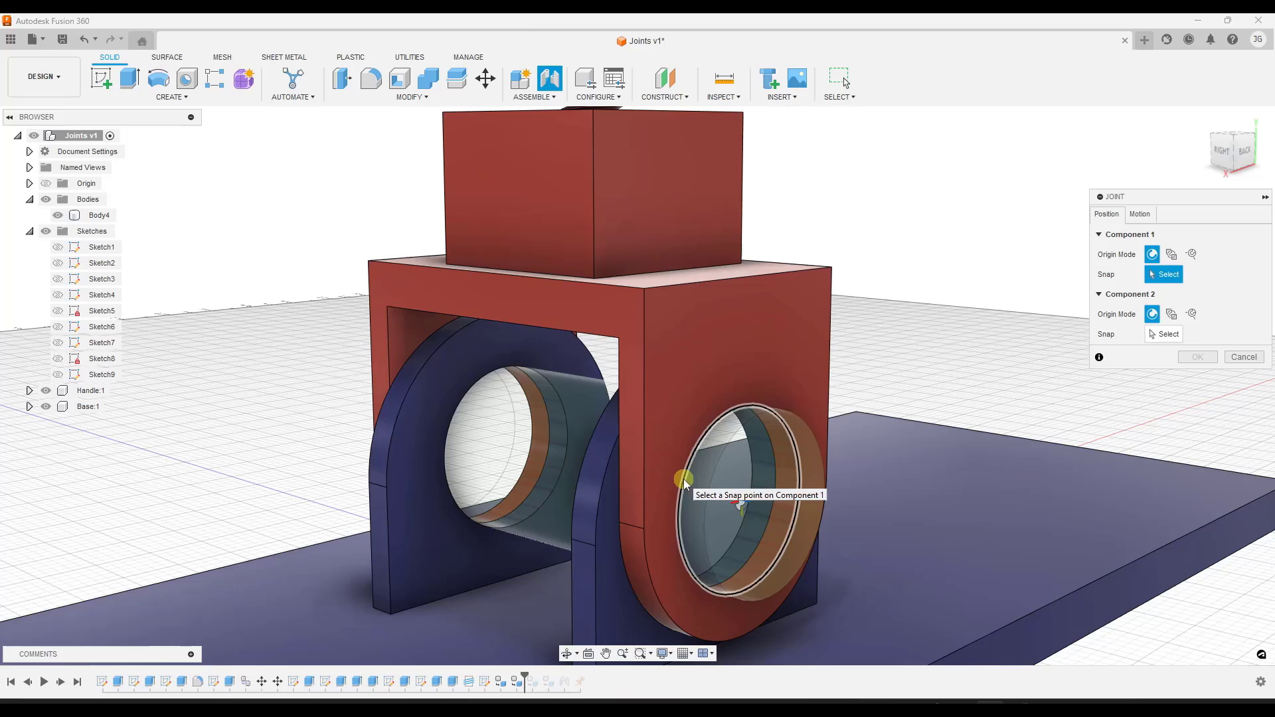
{"action": "scroll", "coordinate": [740, 456], "scroll_direction": "down", "scroll_amount": 3}
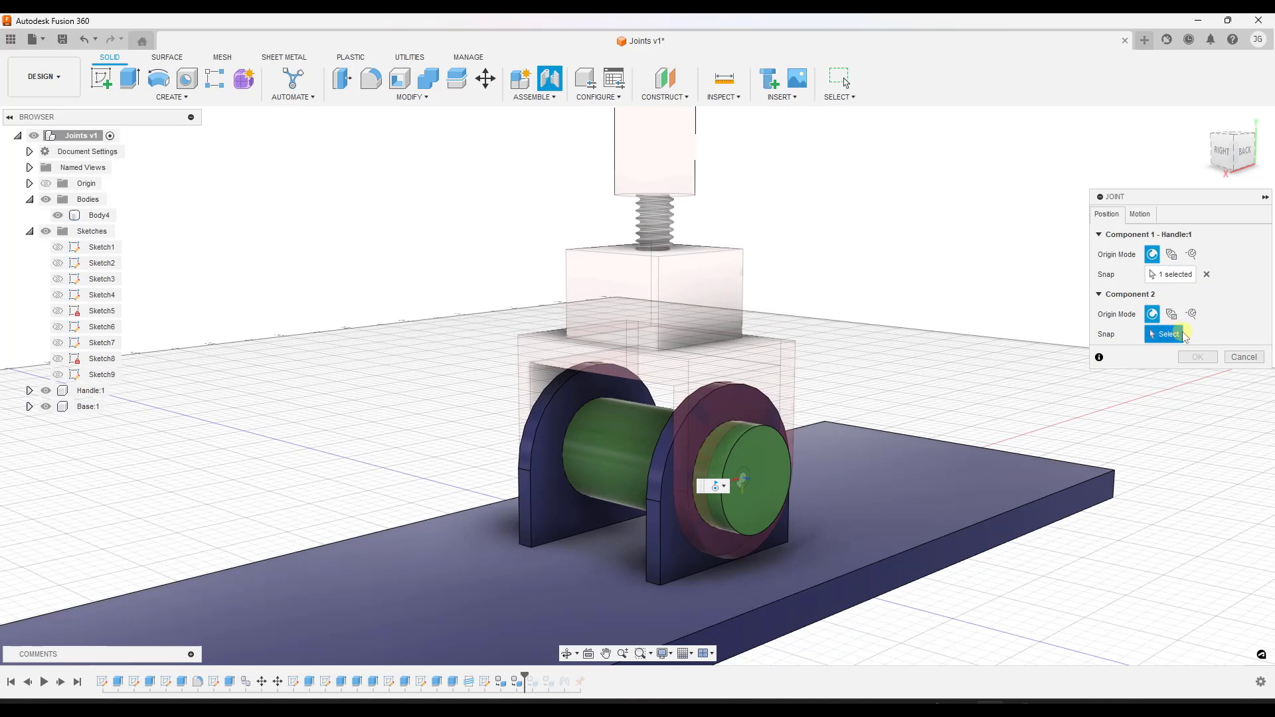
{"action": "left_click", "coordinate": [698, 455]}
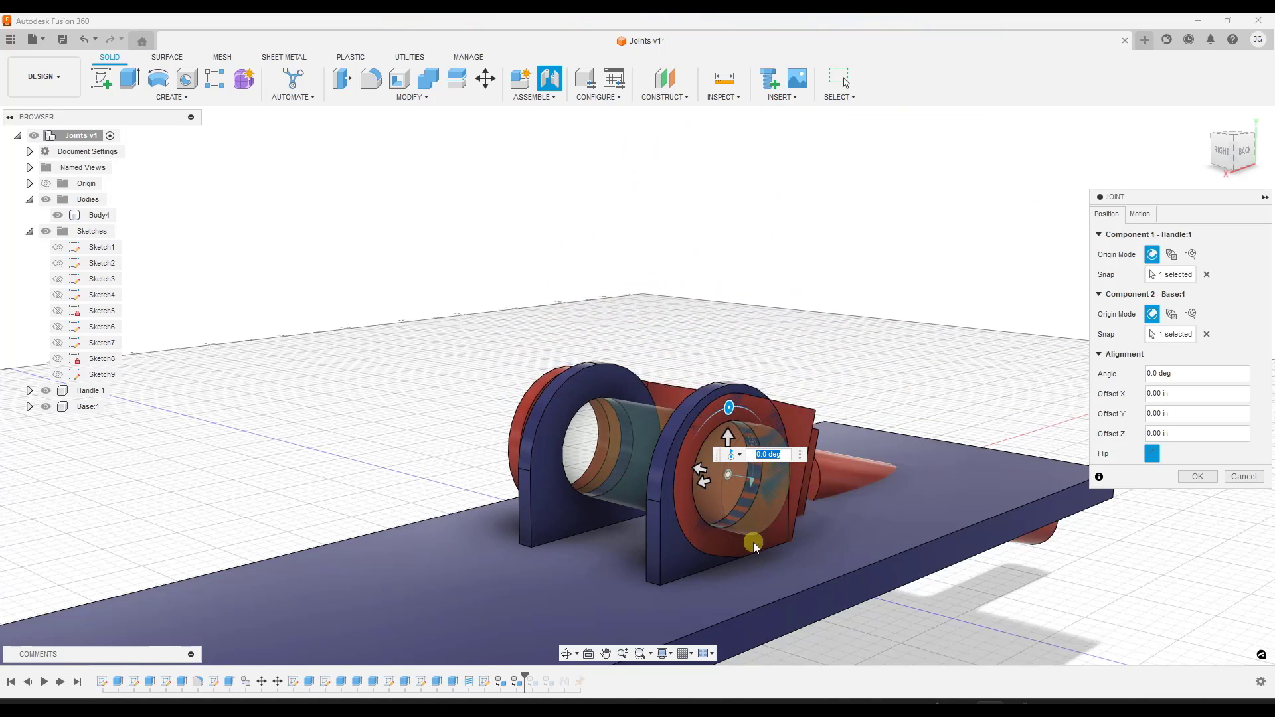
Offset the handle -0.10 in along Z and bring the Motion settings back into view
{"action": "middle_click_drag", "start_coordinate": [768, 487], "coordinate": [699, 478], "text": "shift"}
{"action": "left_click_drag", "start_coordinate": [709, 471], "coordinate": [716, 472]}
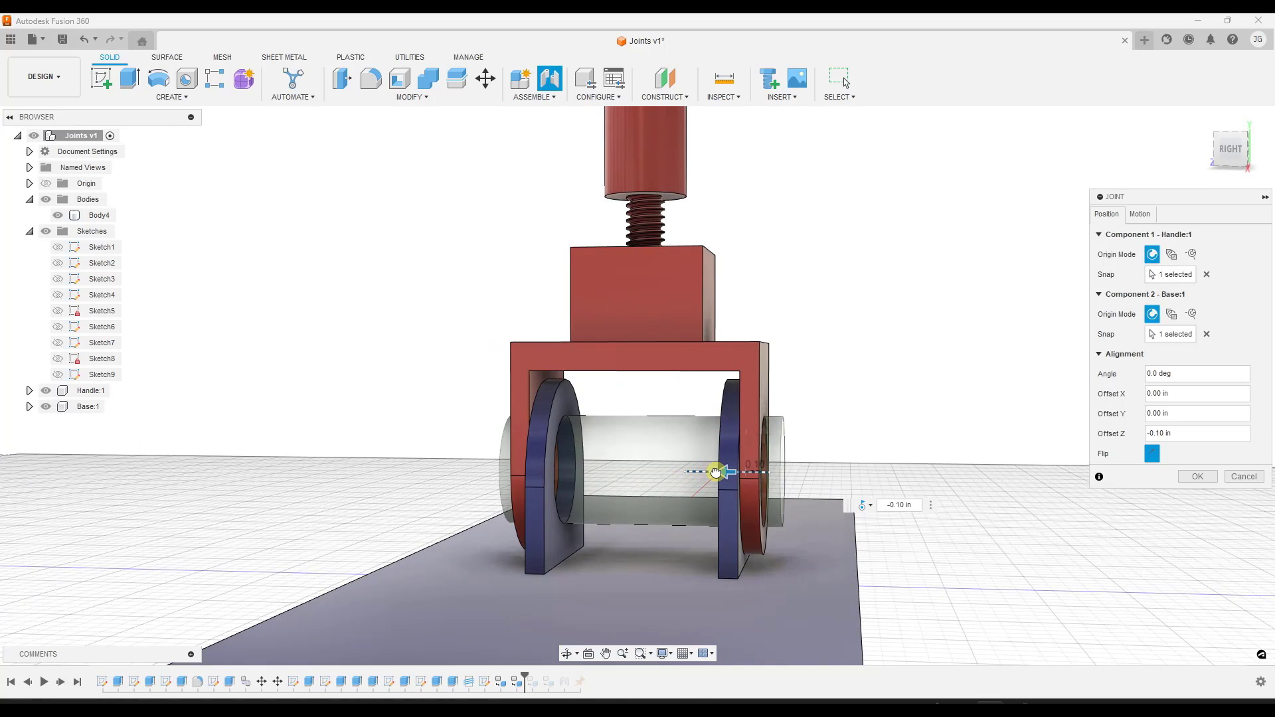
{"action": "scroll", "coordinate": [849, 430], "scroll_direction": "down", "scroll_amount": 3}
{"action": "middle_click_drag", "start_coordinate": [849, 430], "coordinate": [783, 162], "text": "shift"}
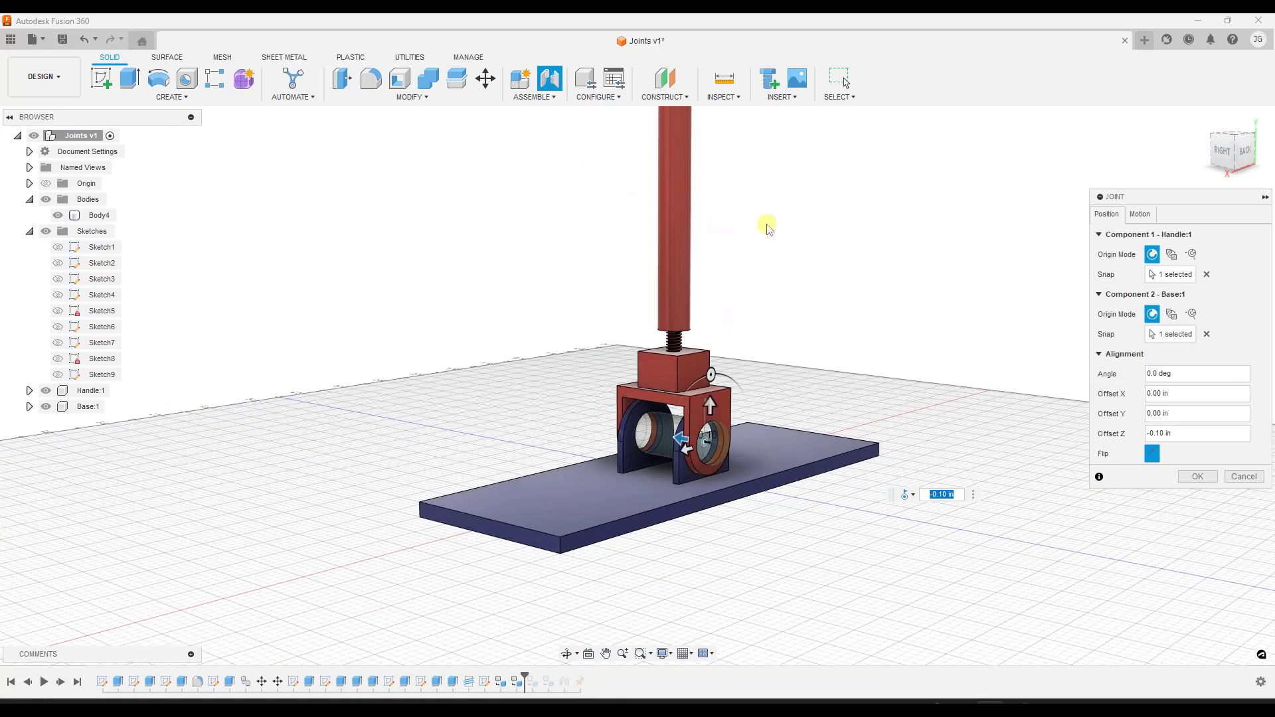
{"action": "scroll", "coordinate": [617, 344], "scroll_direction": "down", "scroll_amount": 3}
{"action": "scroll", "coordinate": [637, 205], "scroll_direction": "up", "scroll_amount": 5}
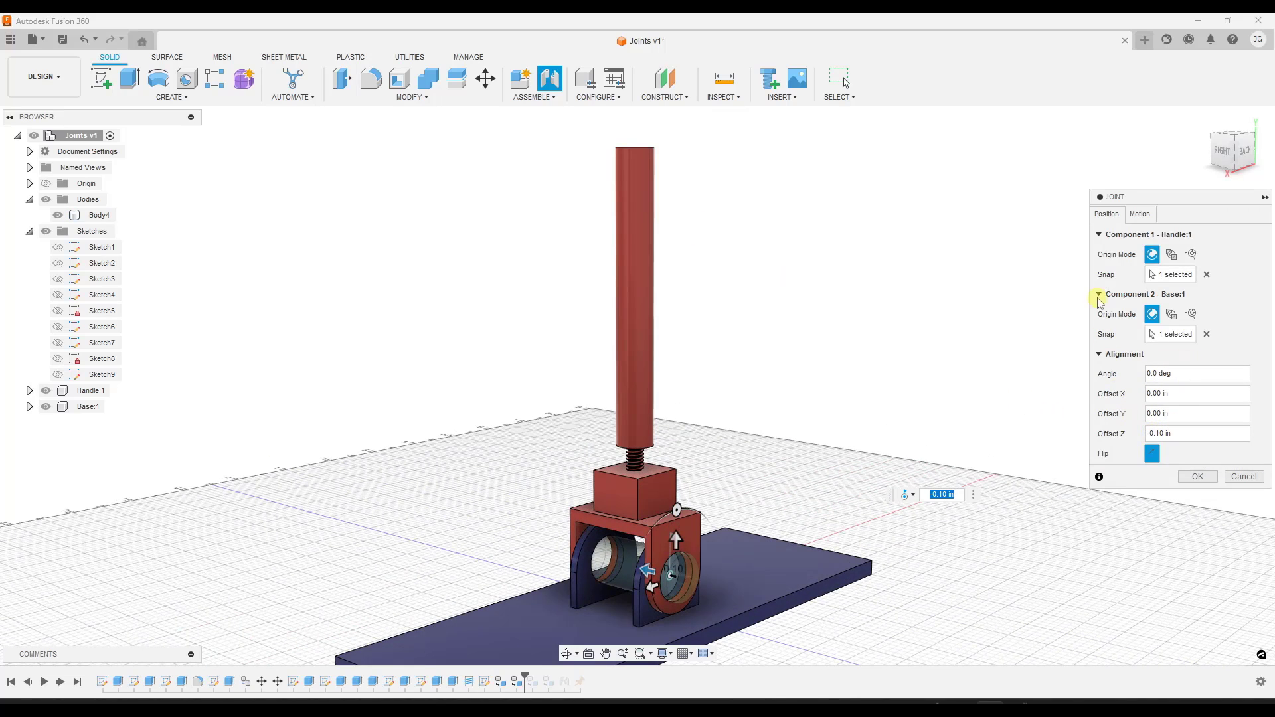
{"action": "left_click", "coordinate": [1140, 214]}
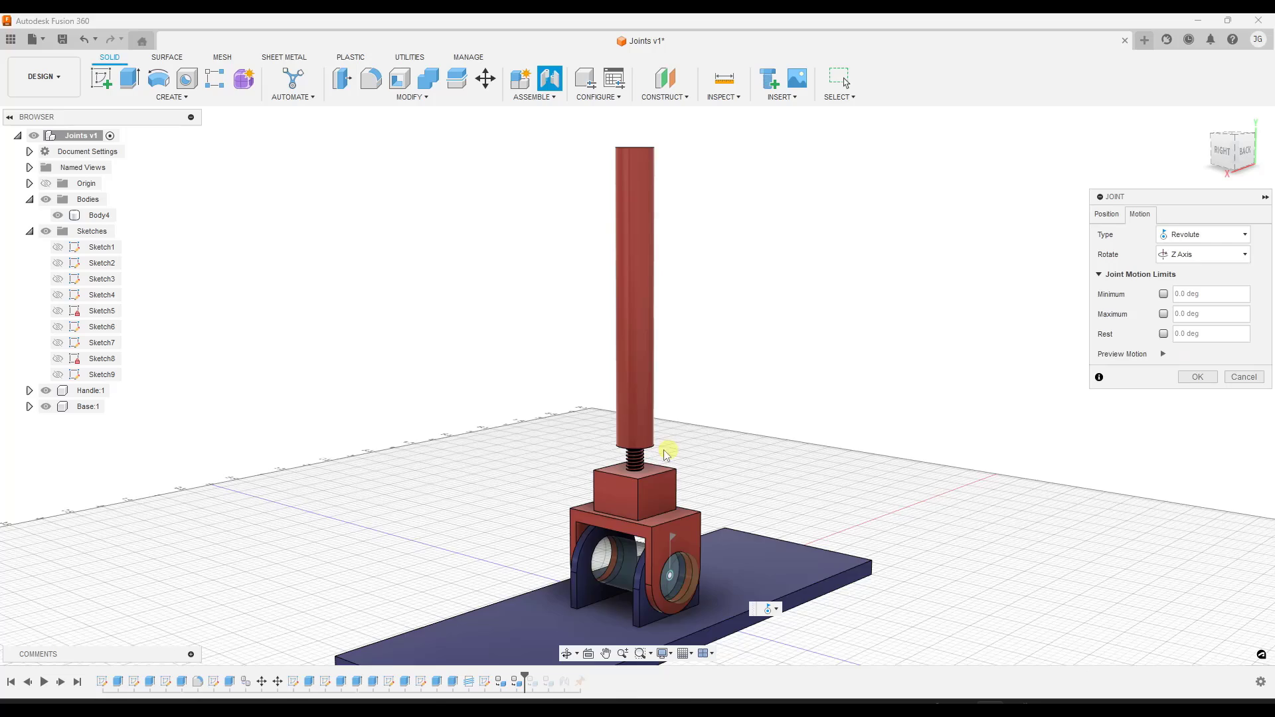
{"action": "scroll", "coordinate": [688, 455], "scroll_direction": "down", "scroll_amount": 2}
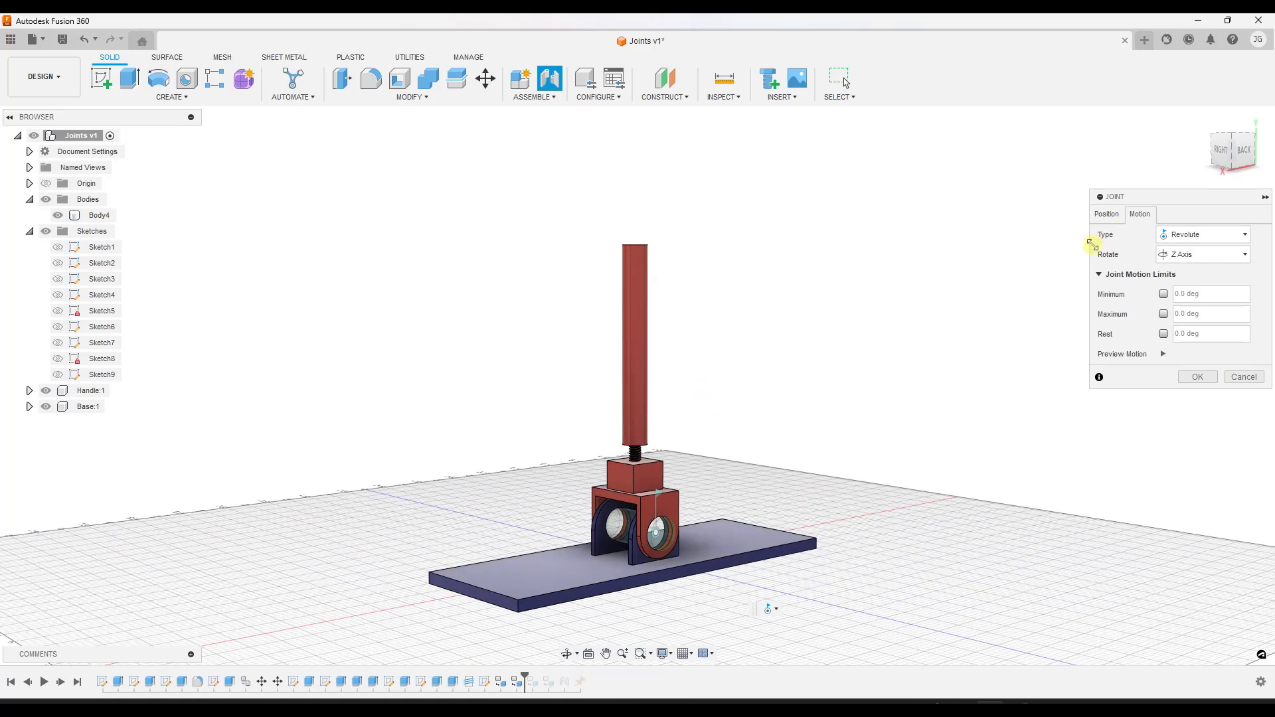
{"action": "scroll", "coordinate": [684, 641], "scroll_direction": "up", "scroll_amount": 3}
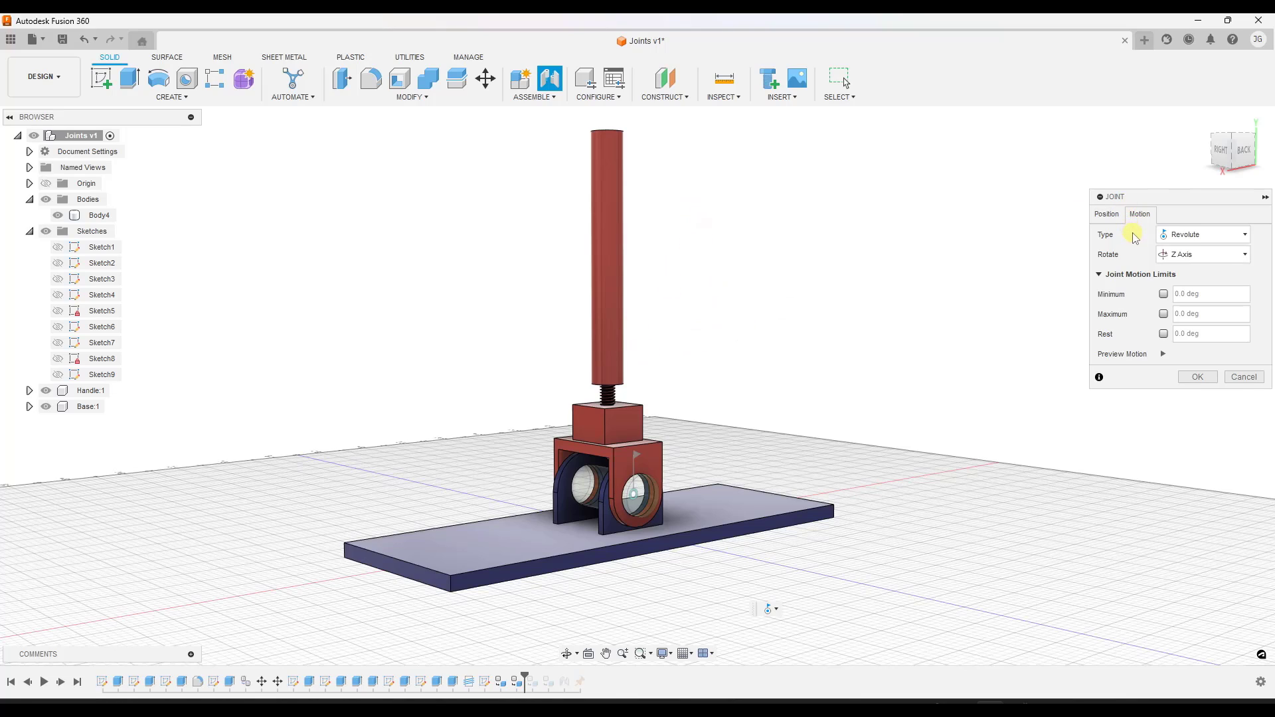
{"action": "left_click", "coordinate": [1188, 236]}
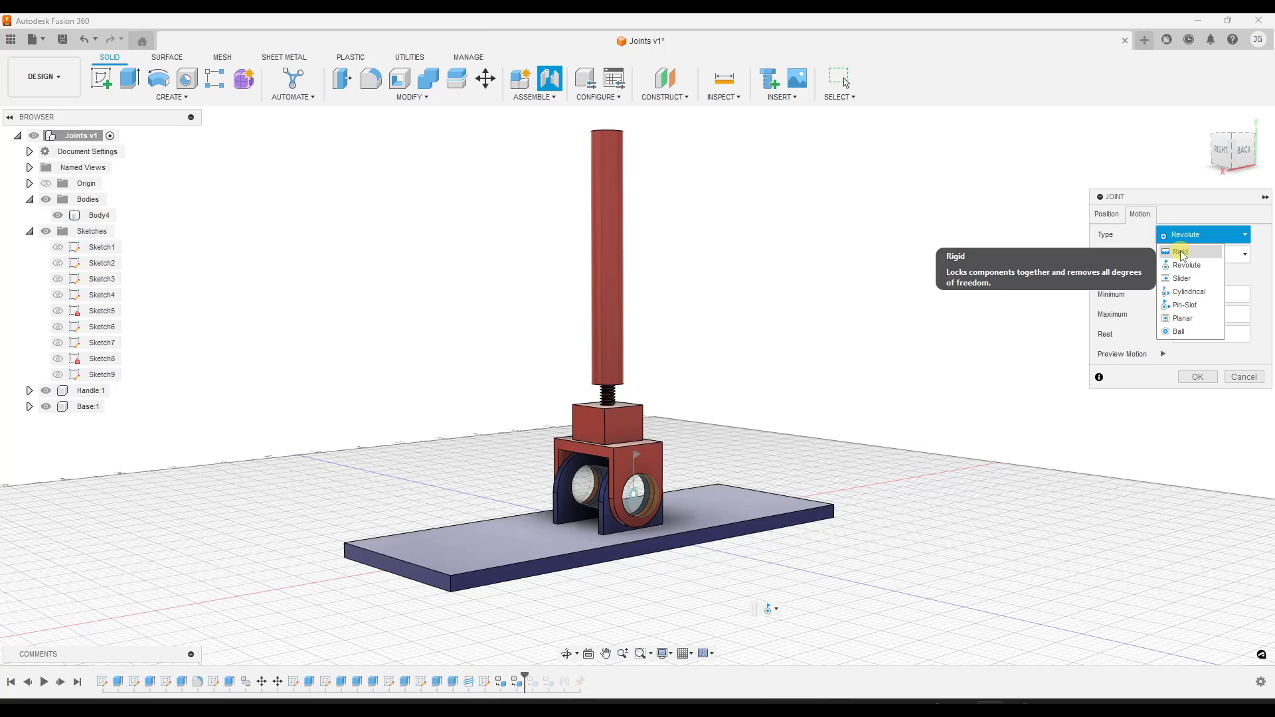
{"action": "left_click", "coordinate": [1182, 251]}
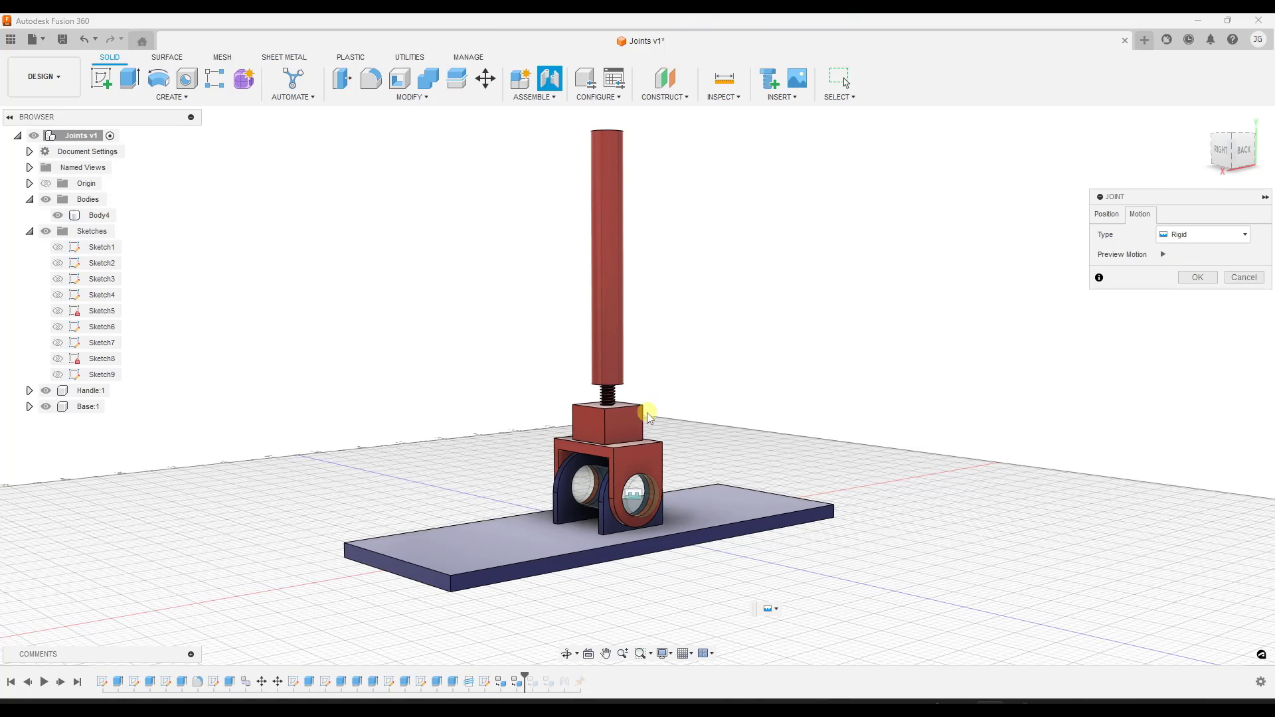
{"action": "left_click", "coordinate": [1173, 234]}
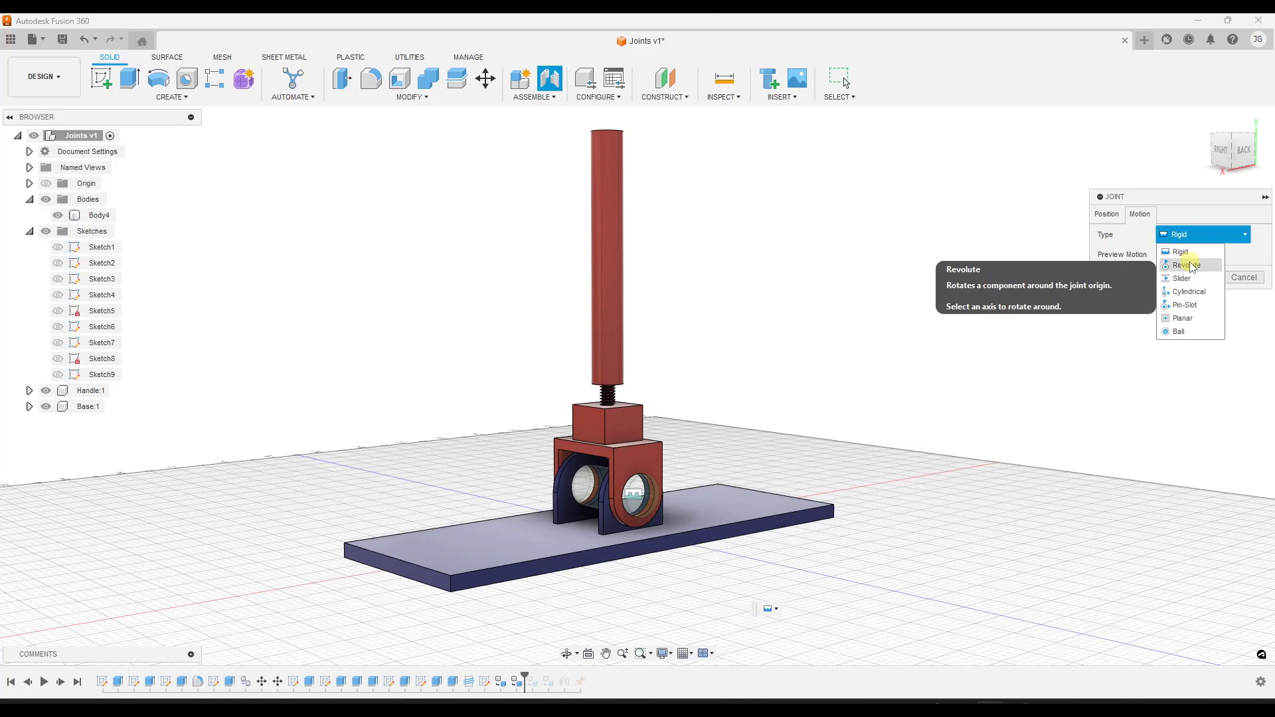
{"action": "left_click", "coordinate": [1191, 260]}
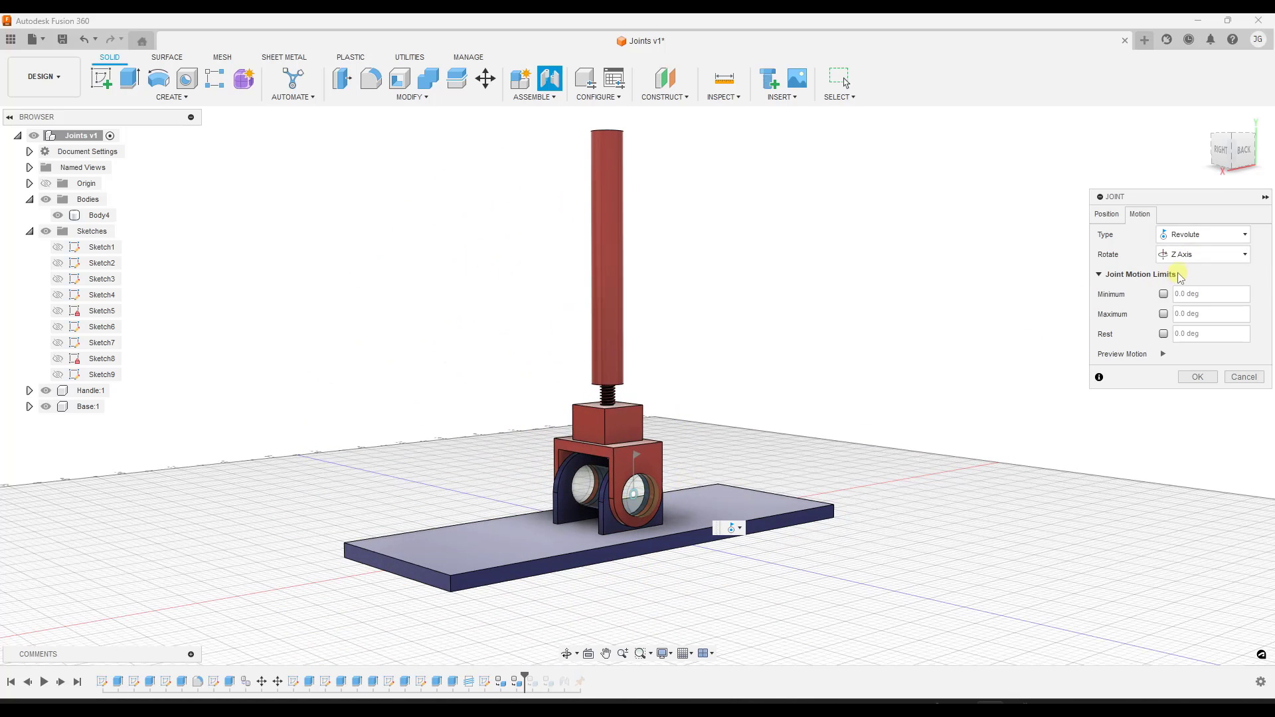
{"action": "left_click", "coordinate": [1192, 236]}
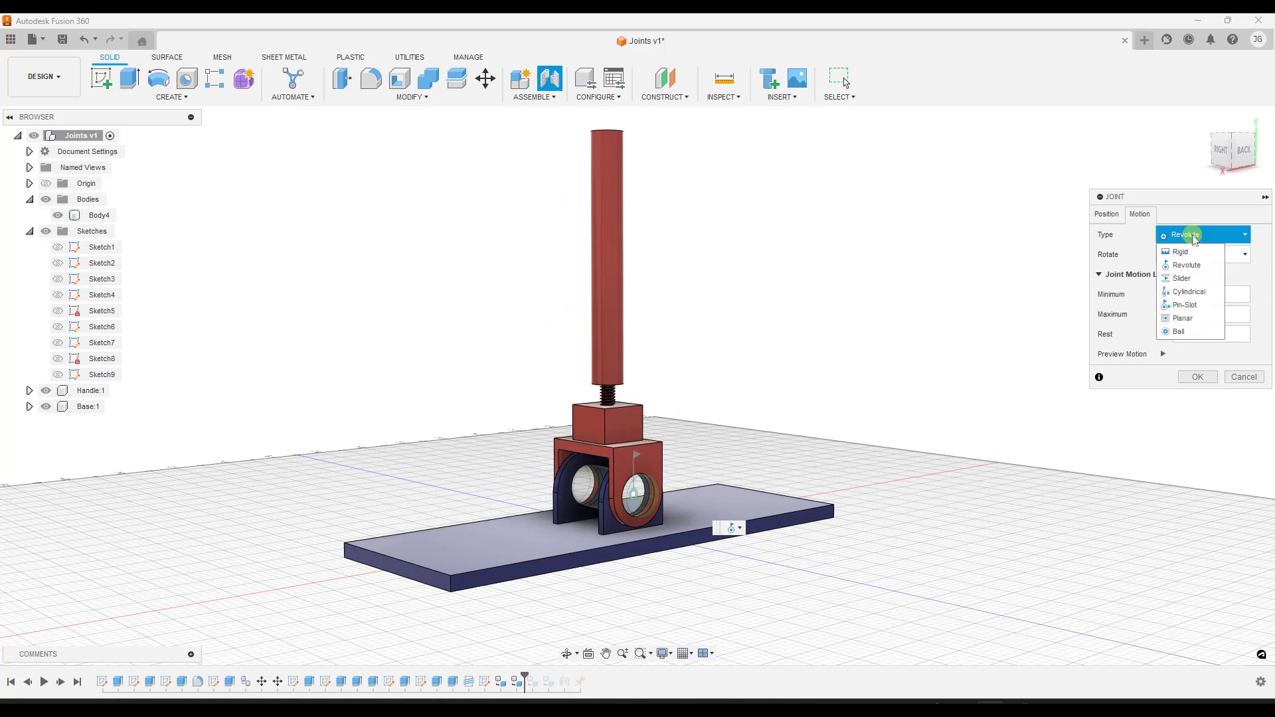
{"action": "left_click", "coordinate": [1185, 279]}
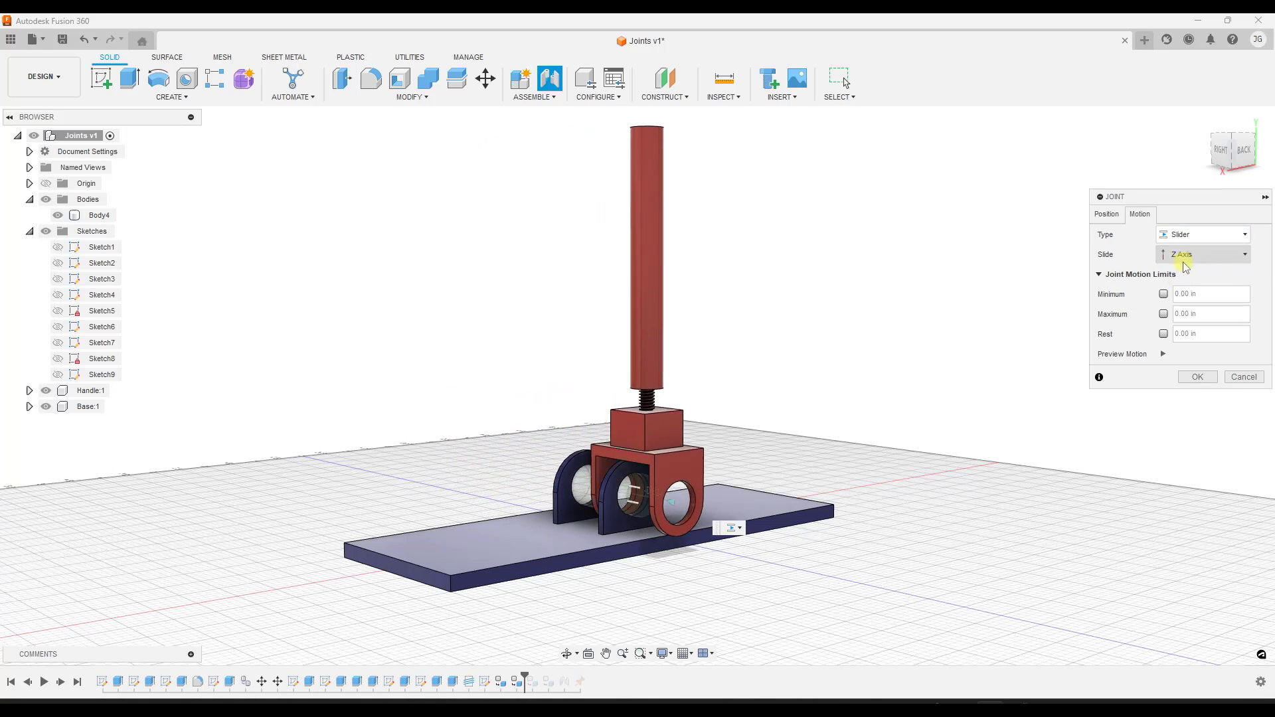
{"action": "left_click", "coordinate": [1185, 239]}
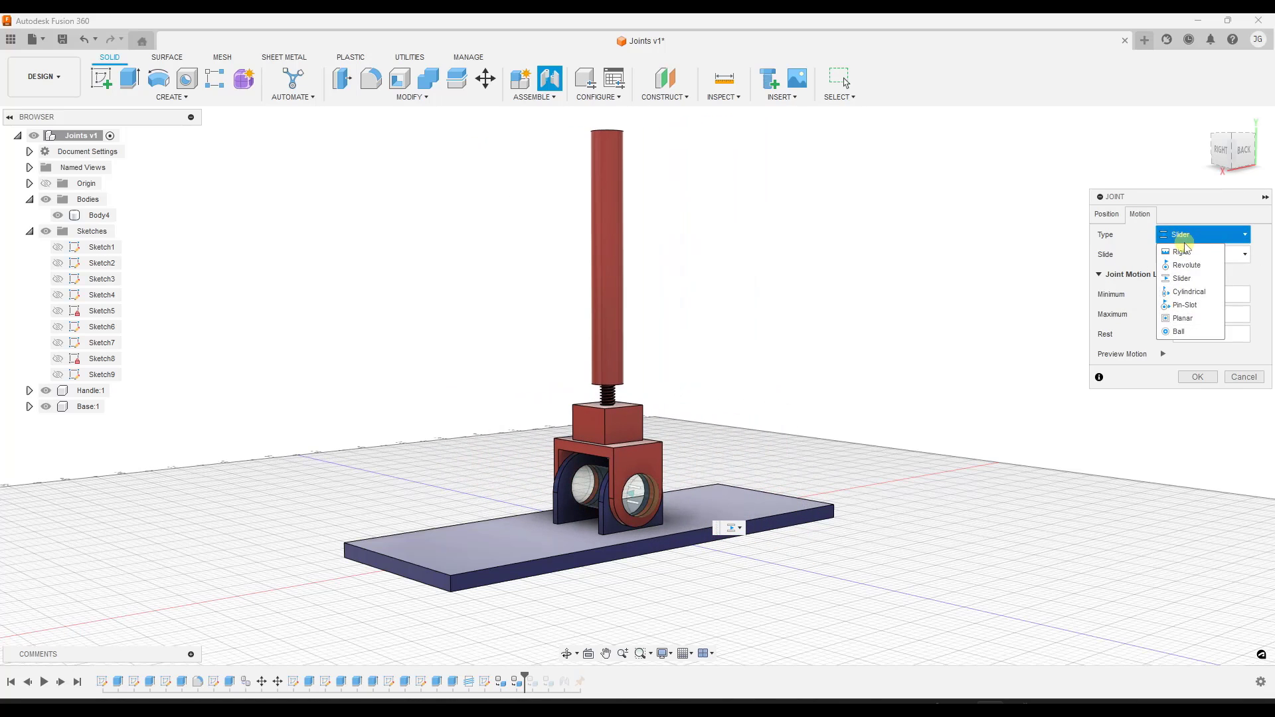
{"action": "left_click", "coordinate": [1185, 304]}
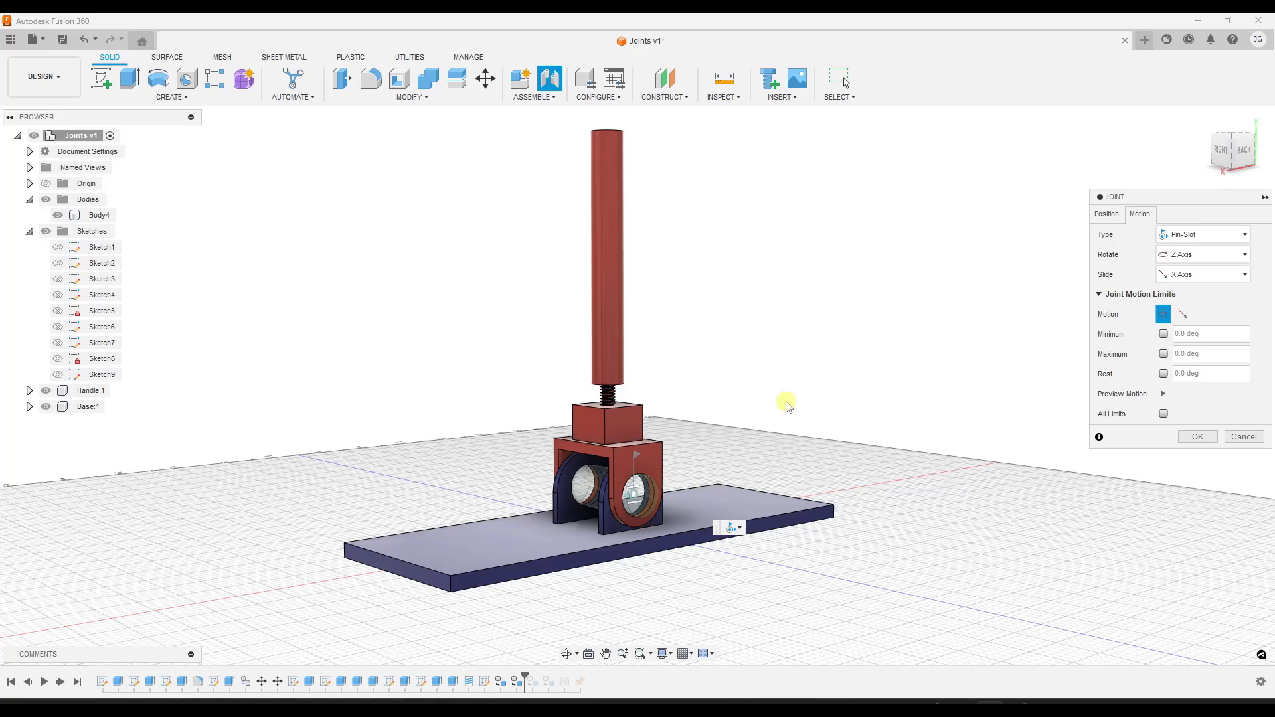
{"action": "left_click", "coordinate": [1192, 239]}
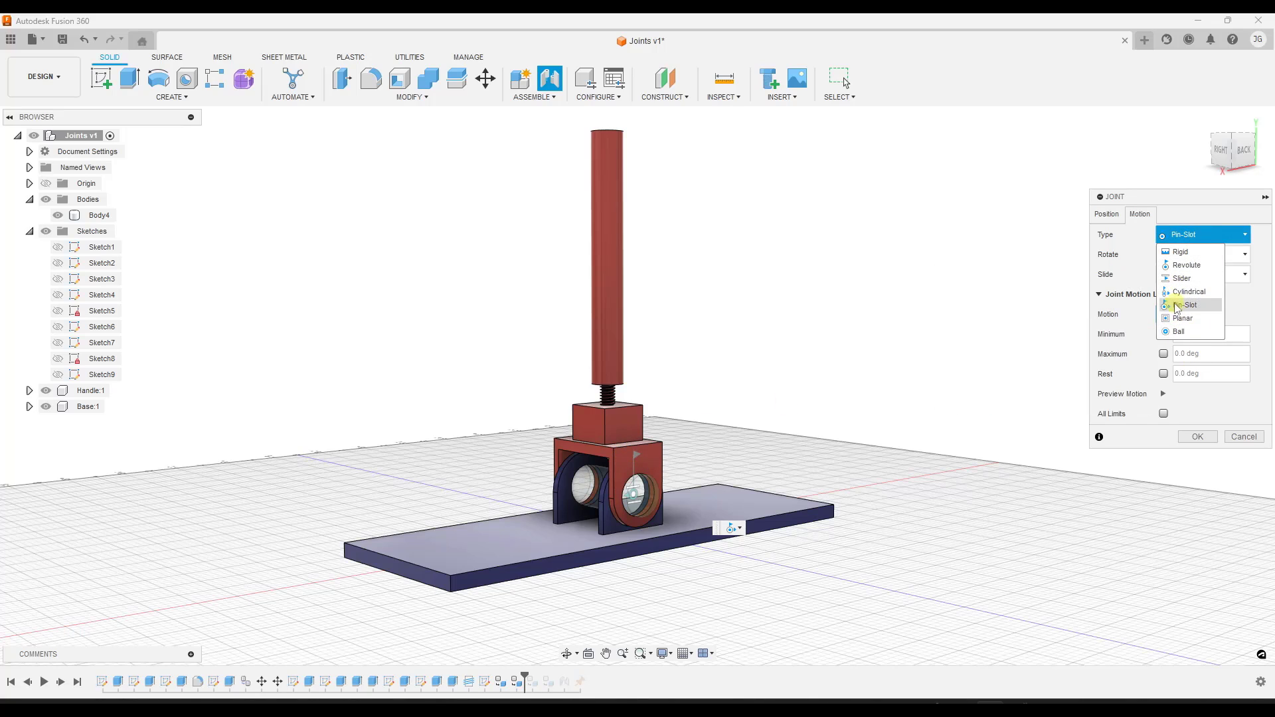
{"action": "left_click", "coordinate": [1186, 265]}
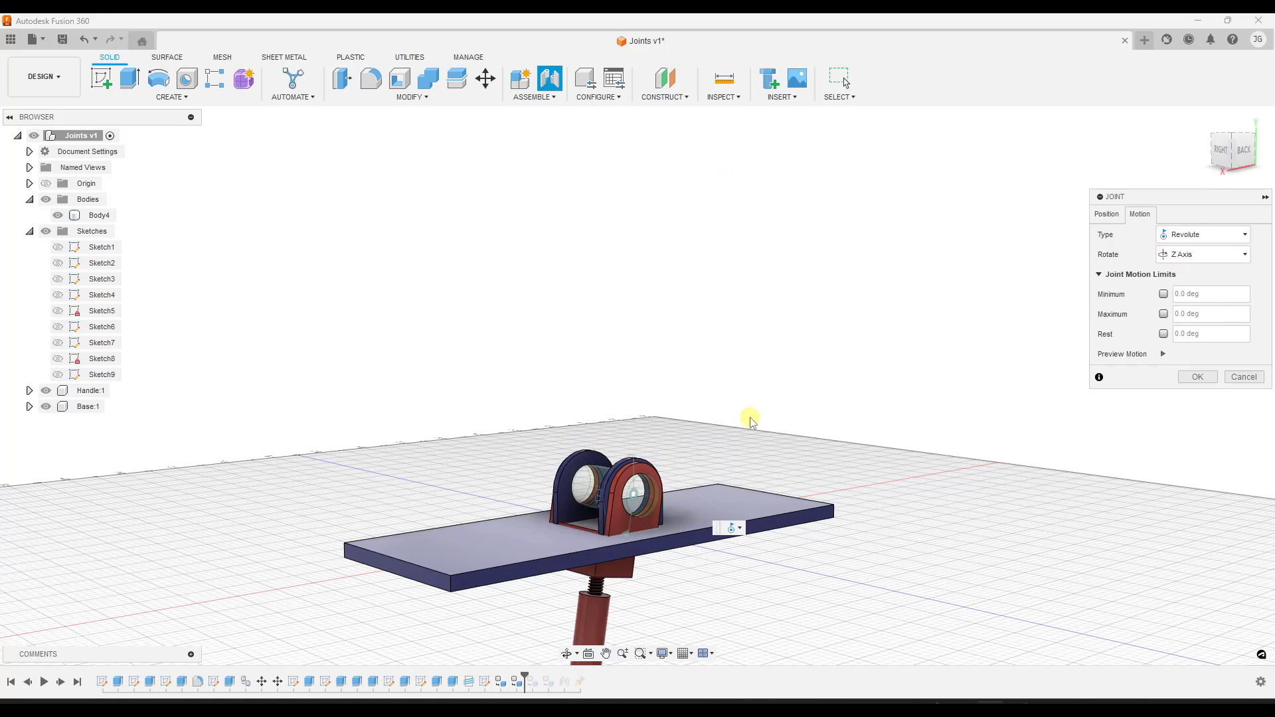
Create Revolute 3, then move the assembly and orbit to check the handle in the clevis
{"action": "left_click", "coordinate": [1195, 380]}
{"action": "scroll", "coordinate": [709, 447], "scroll_direction": "down", "scroll_amount": 3}
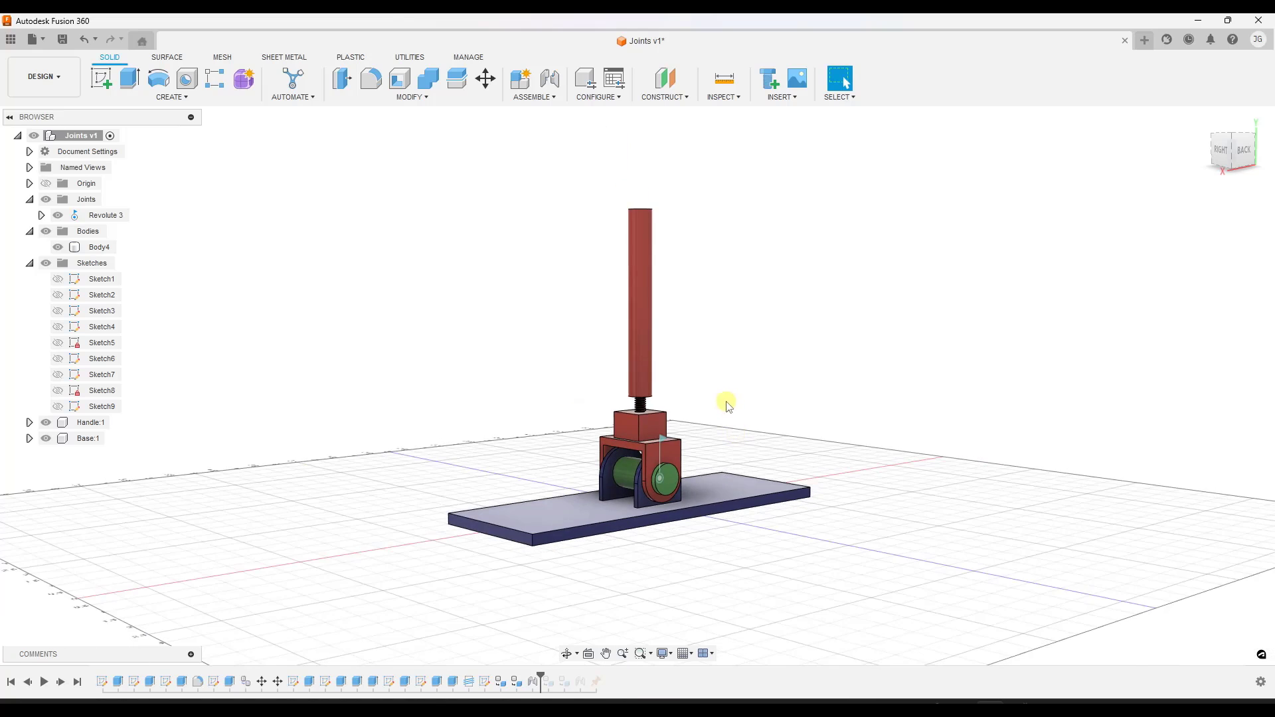
{"action": "scroll", "coordinate": [727, 406], "scroll_direction": "up", "scroll_amount": 2}
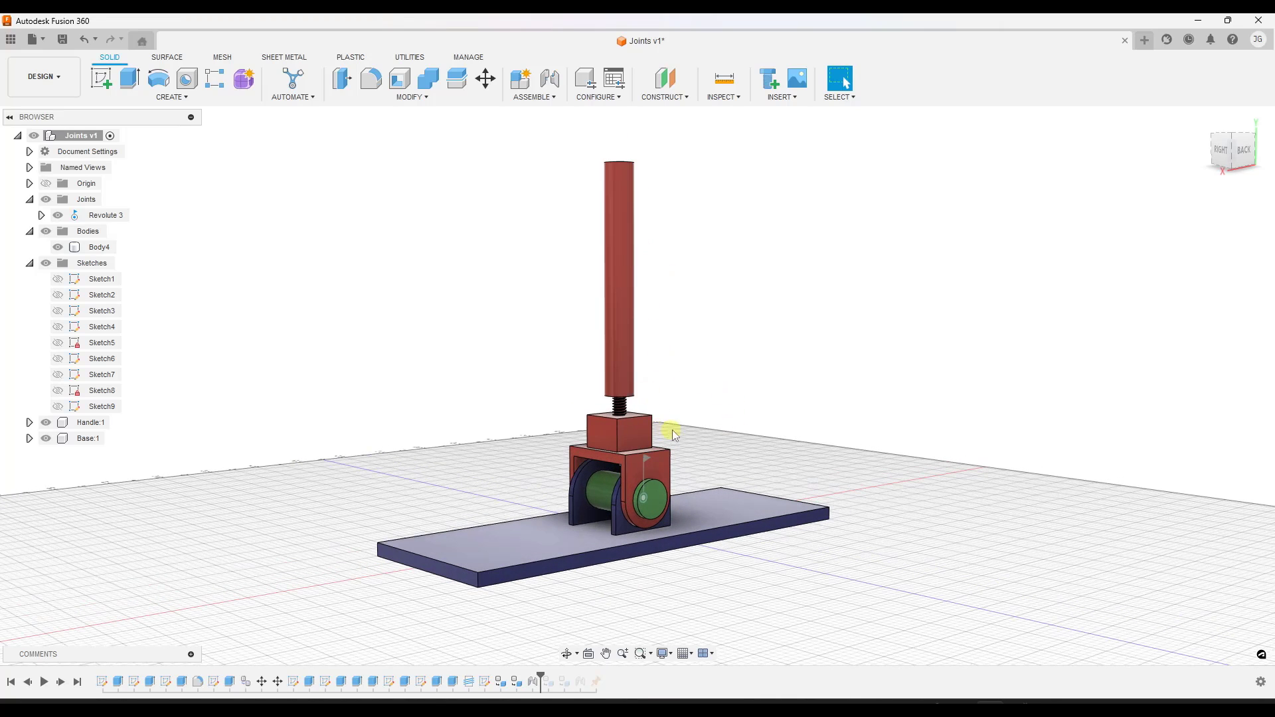
{"action": "mouse_move", "coordinate": [618, 193]}
{"action": "left_mouse_down"}
{"action": "mouse_move", "coordinate": [757, 188]}
{"action": "mouse_move", "coordinate": [377, 167]}
{"action": "mouse_move", "coordinate": [1030, 194]}
{"action": "mouse_move", "coordinate": [490, 161]}
{"action": "mouse_move", "coordinate": [699, 244]}
{"action": "mouse_move", "coordinate": [606, 128]}
{"action": "mouse_move", "coordinate": [850, 211]}
{"action": "mouse_move", "coordinate": [566, 179]}
{"action": "mouse_move", "coordinate": [493, 114]}
{"action": "mouse_move", "coordinate": [684, 136]}
{"action": "mouse_move", "coordinate": [621, 184]}
{"action": "left_mouse_up"}
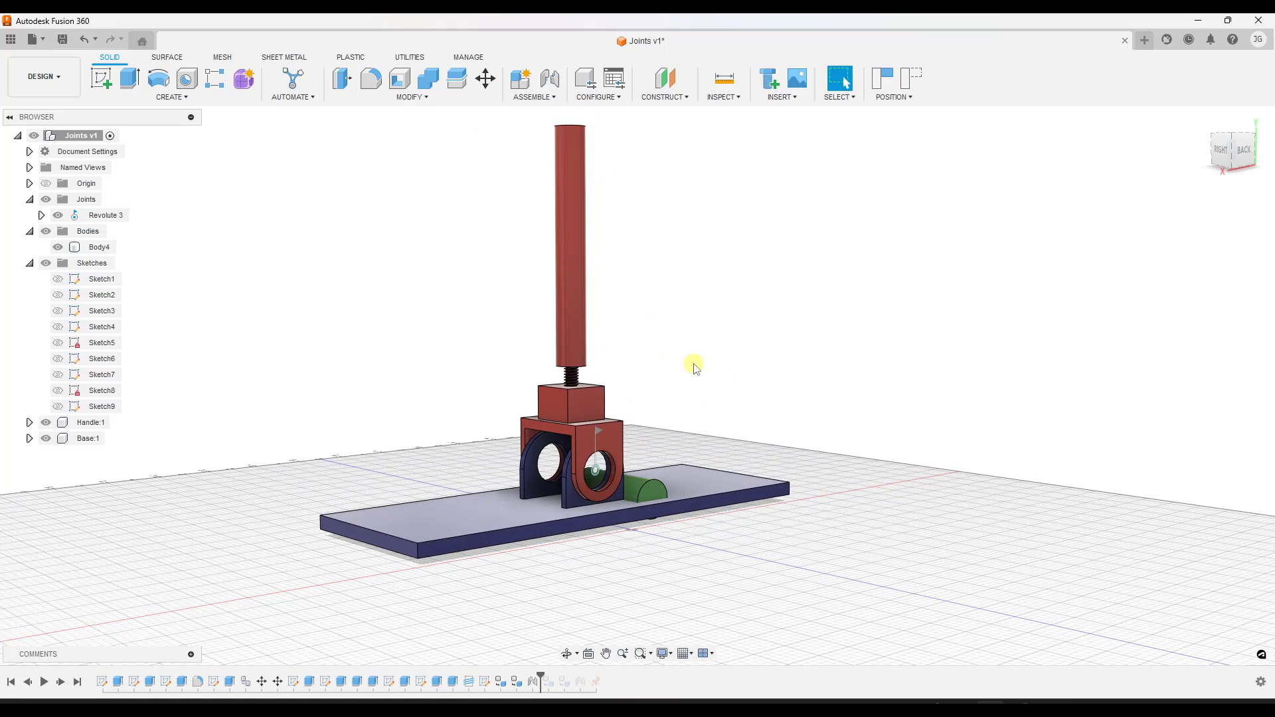
{"action": "scroll", "coordinate": [664, 362], "scroll_direction": "down", "scroll_amount": 2}
{"action": "scroll", "coordinate": [689, 437], "scroll_direction": "up", "scroll_amount": 1}
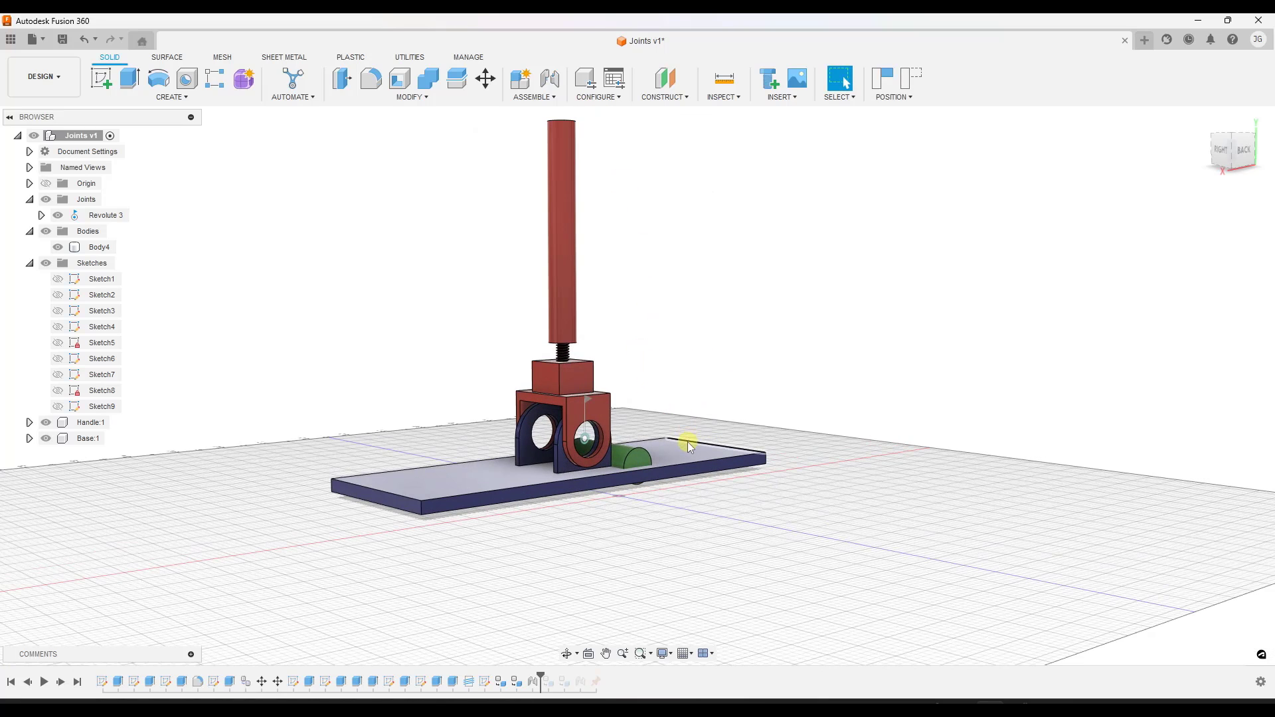
{"action": "middle_click_drag", "start_coordinate": [660, 340], "coordinate": [685, 357]}
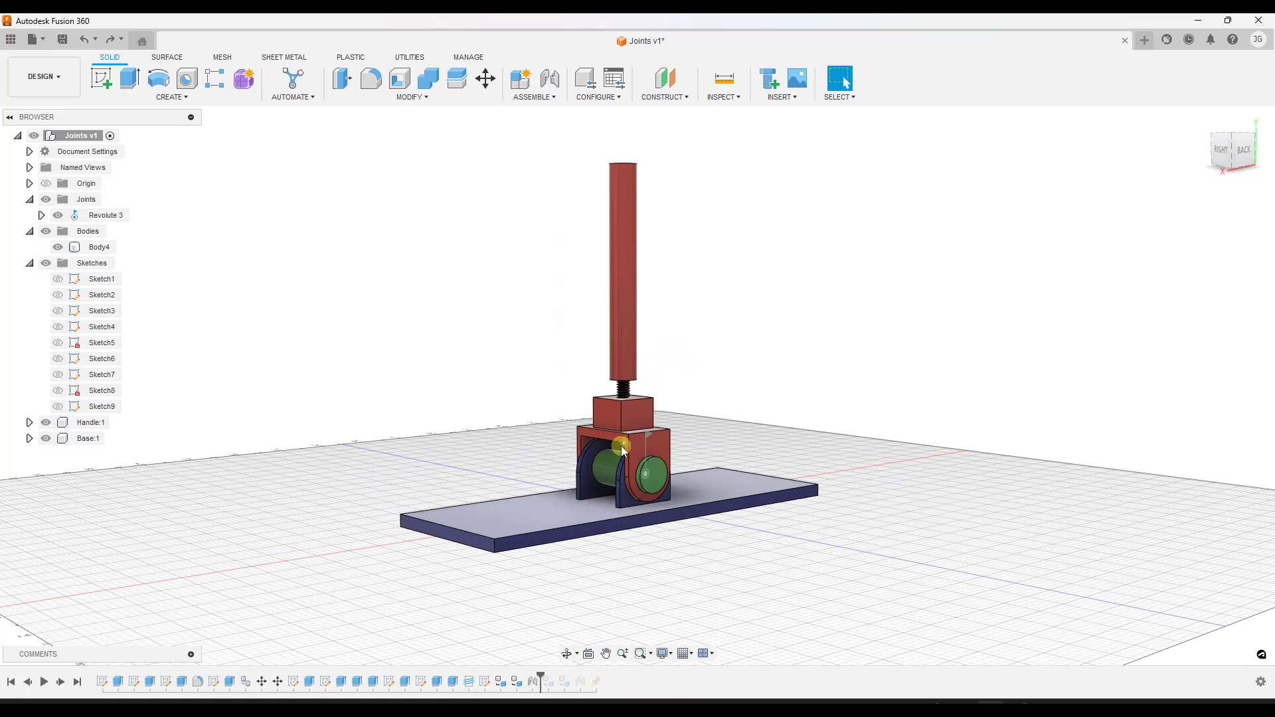
{"action": "middle_click_drag", "start_coordinate": [643, 315], "coordinate": [658, 350], "text": "shift"}
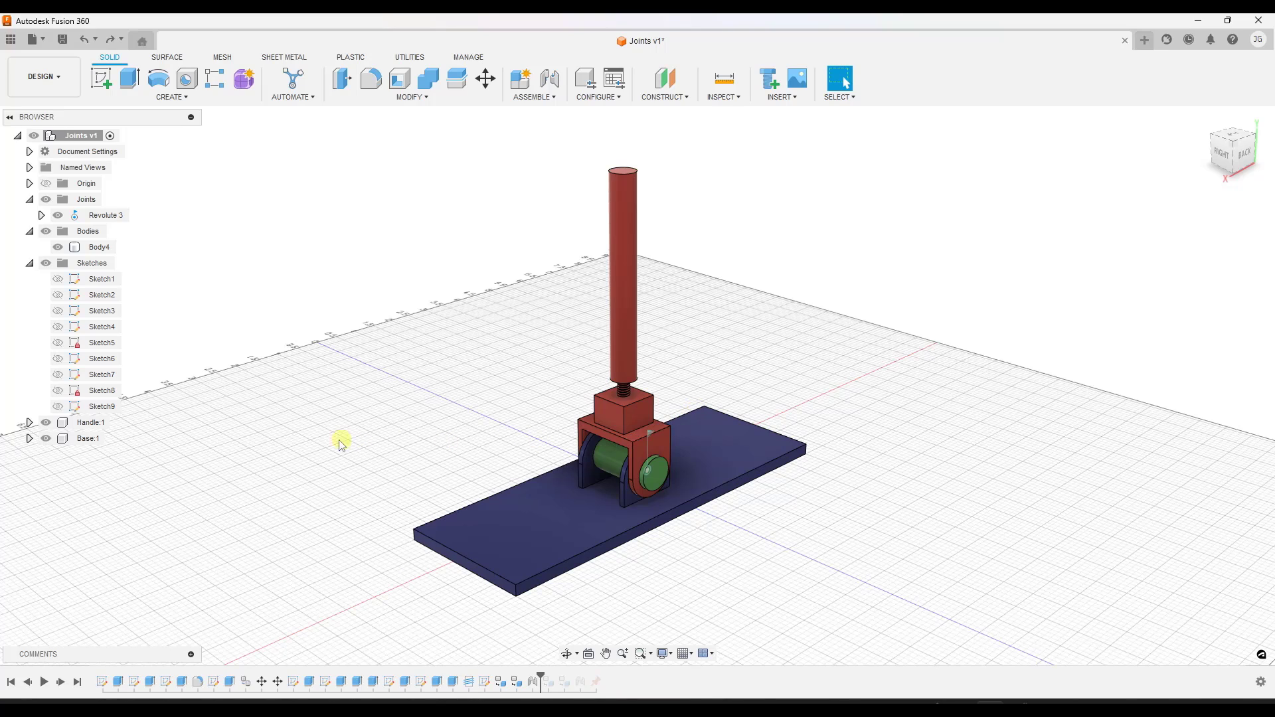
{"action": "left_click", "coordinate": [83, 439]}
{"action": "right_click", "coordinate": [83, 440]}
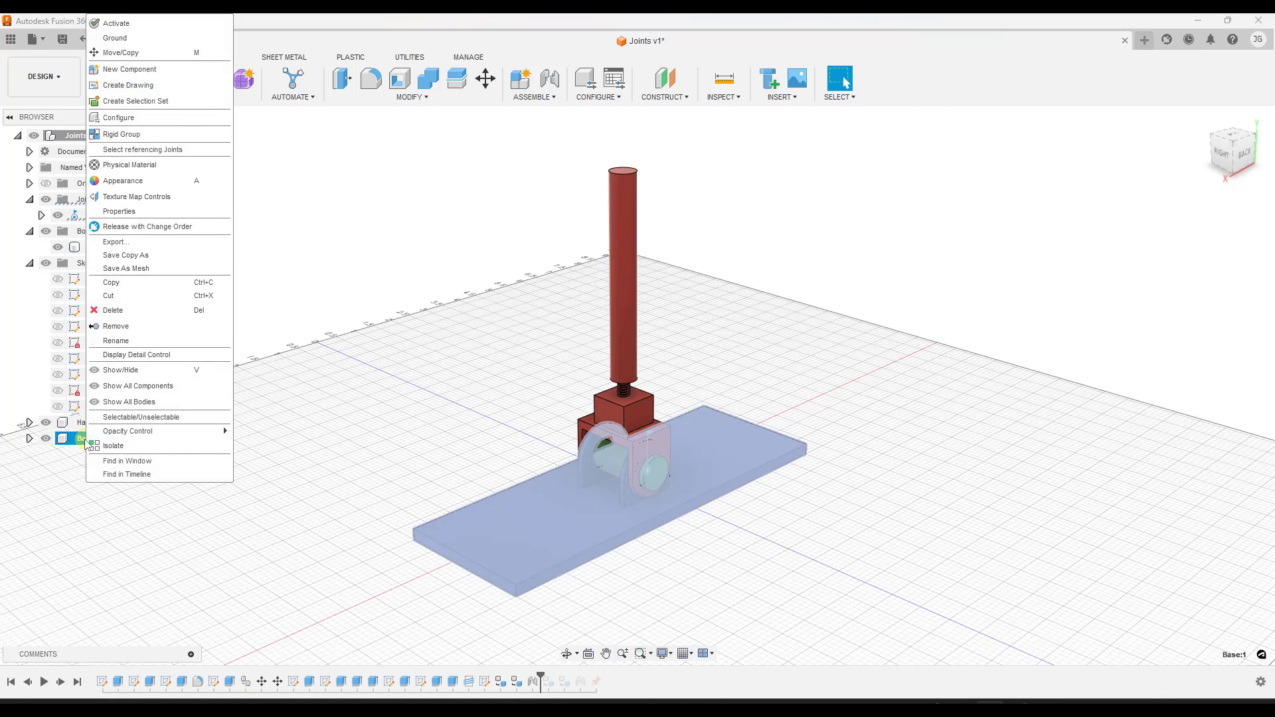
{"action": "left_click", "coordinate": [117, 39]}
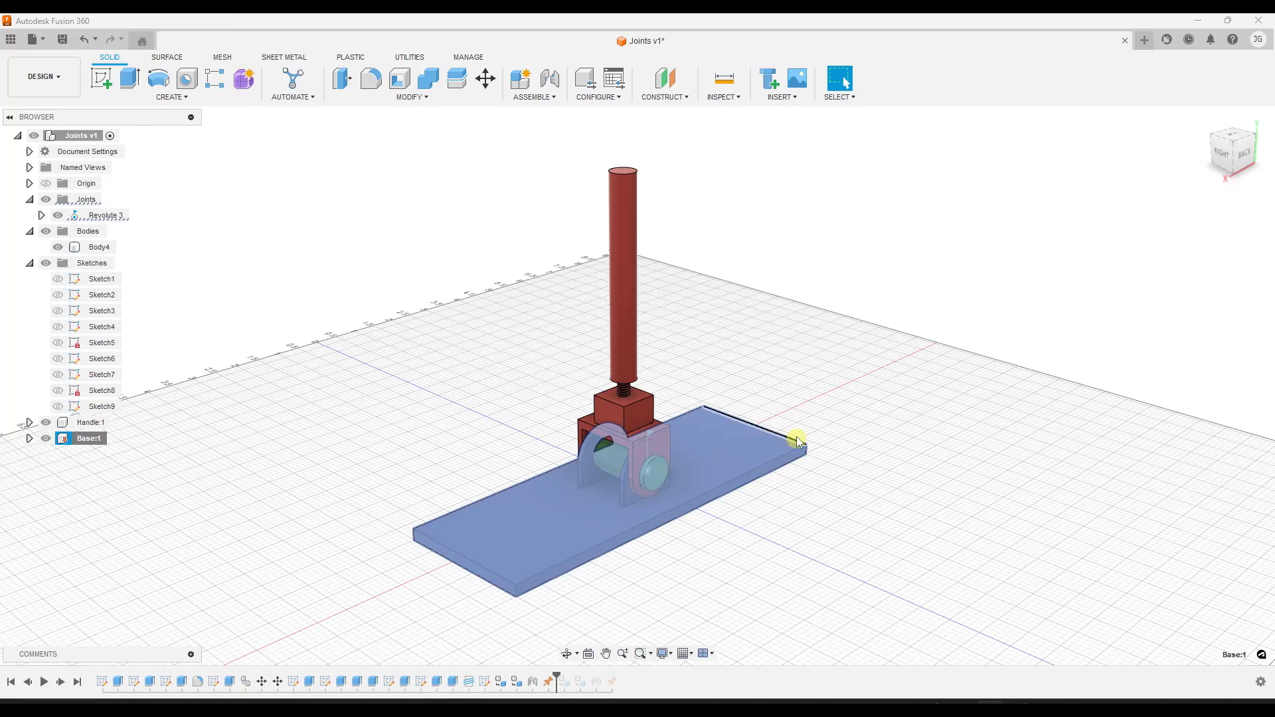
{"action": "left_click", "coordinate": [894, 437]}
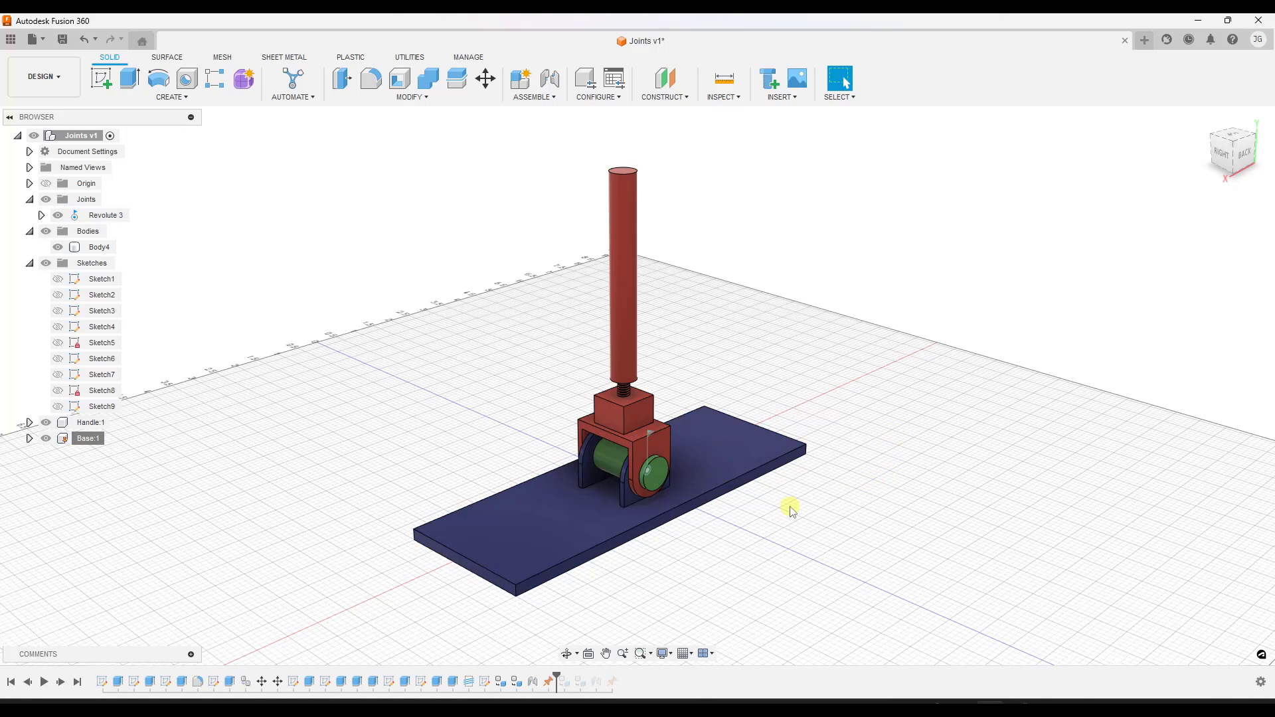
{"action": "scroll", "coordinate": [777, 515], "scroll_direction": "up", "scroll_amount": 2}
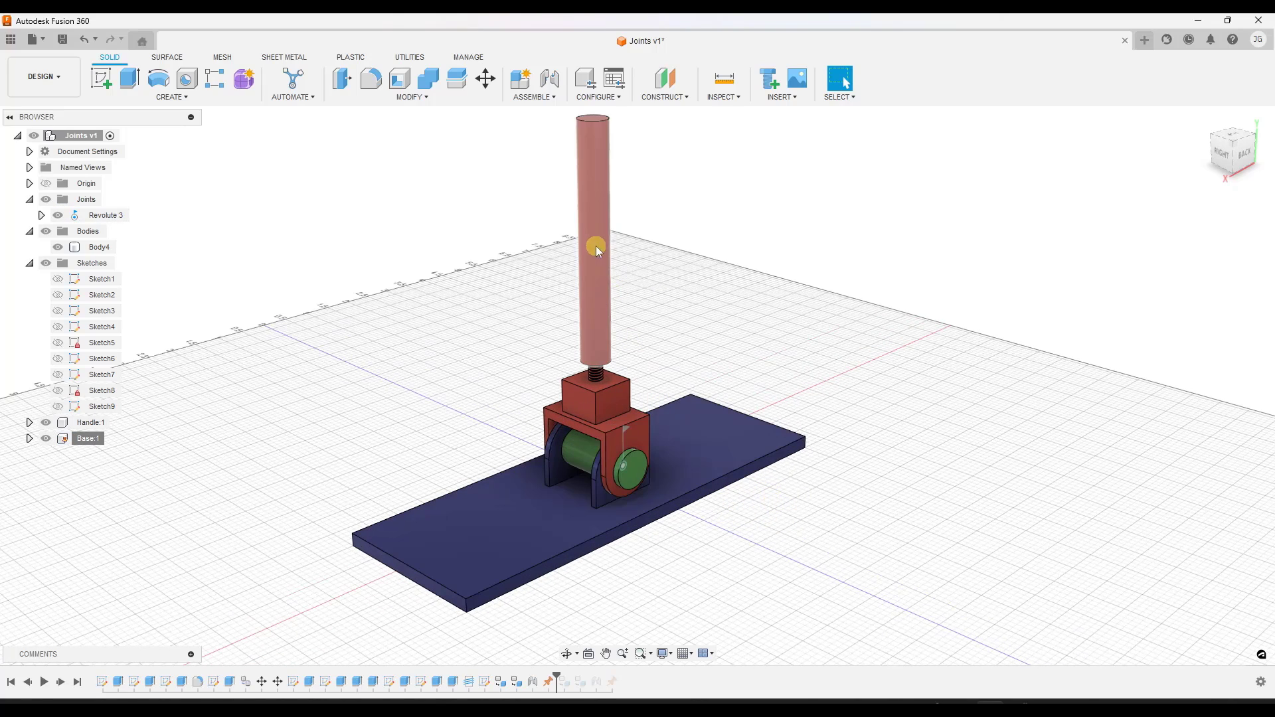
{"action": "left_click_drag", "start_coordinate": [590, 219], "coordinate": [763, 293]}
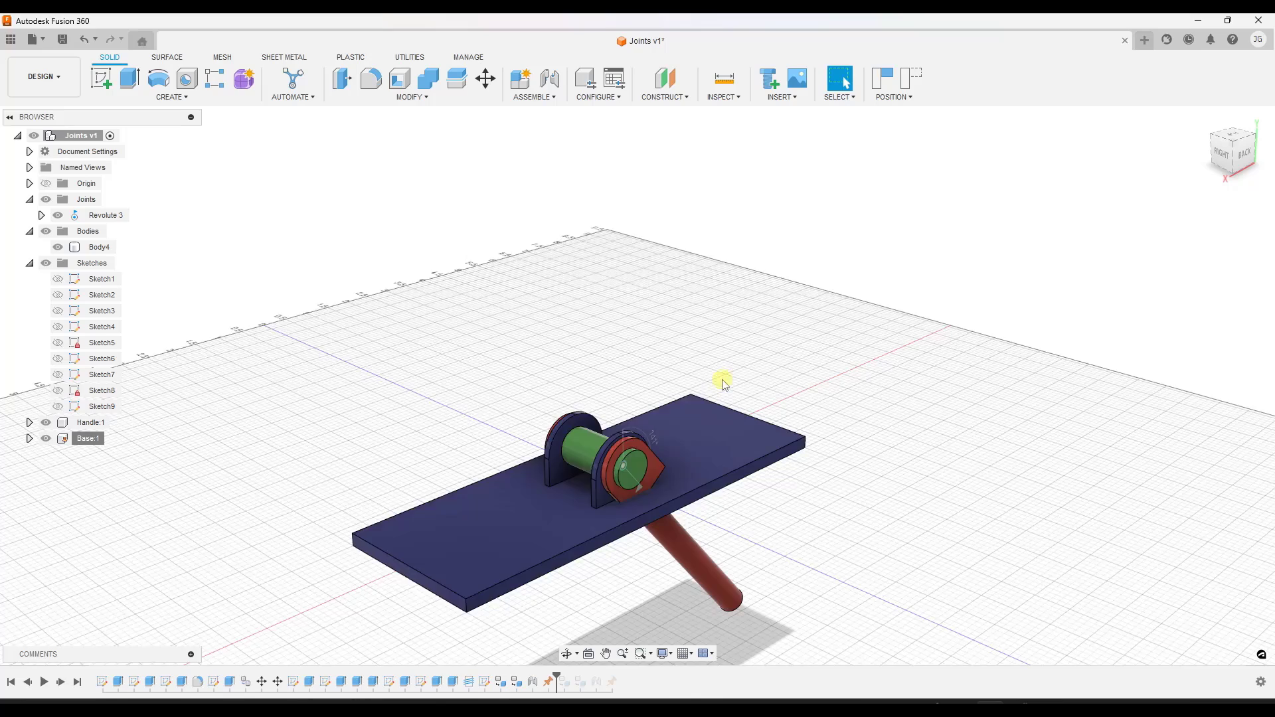
{"action": "scroll", "coordinate": [717, 418], "scroll_direction": "down", "scroll_amount": 2}
{"action": "key", "text": "ctrl+z"}
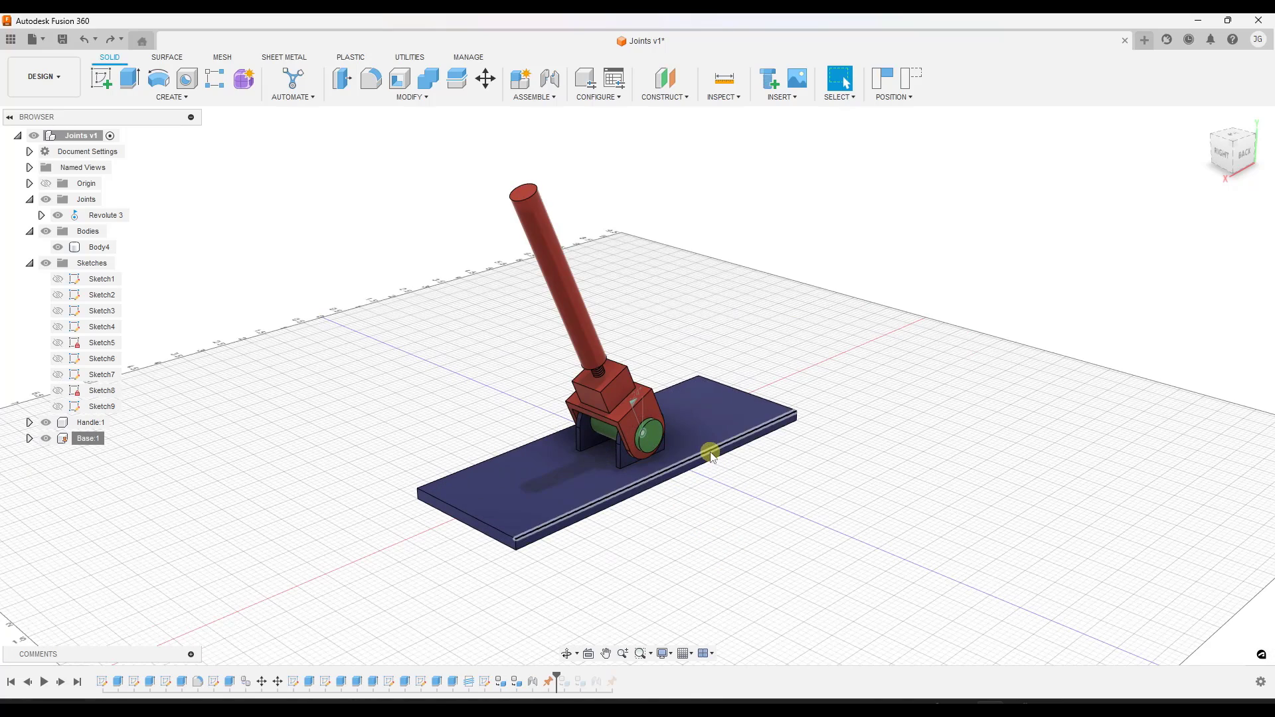
{"action": "scroll", "coordinate": [624, 312], "scroll_direction": "down", "scroll_amount": 2}
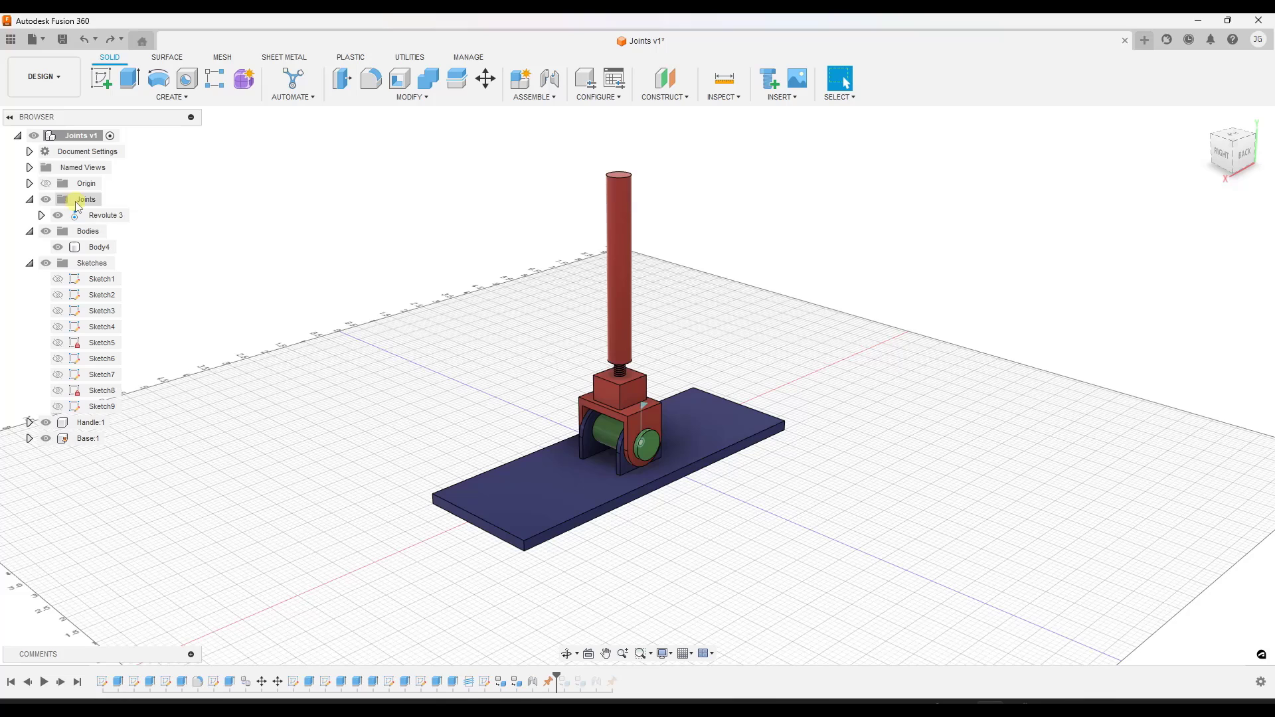
Limit Revolute 3 to a -90° minimum and 90° maximum, previewing the swing before confirming
{"action": "left_click", "coordinate": [106, 216]}
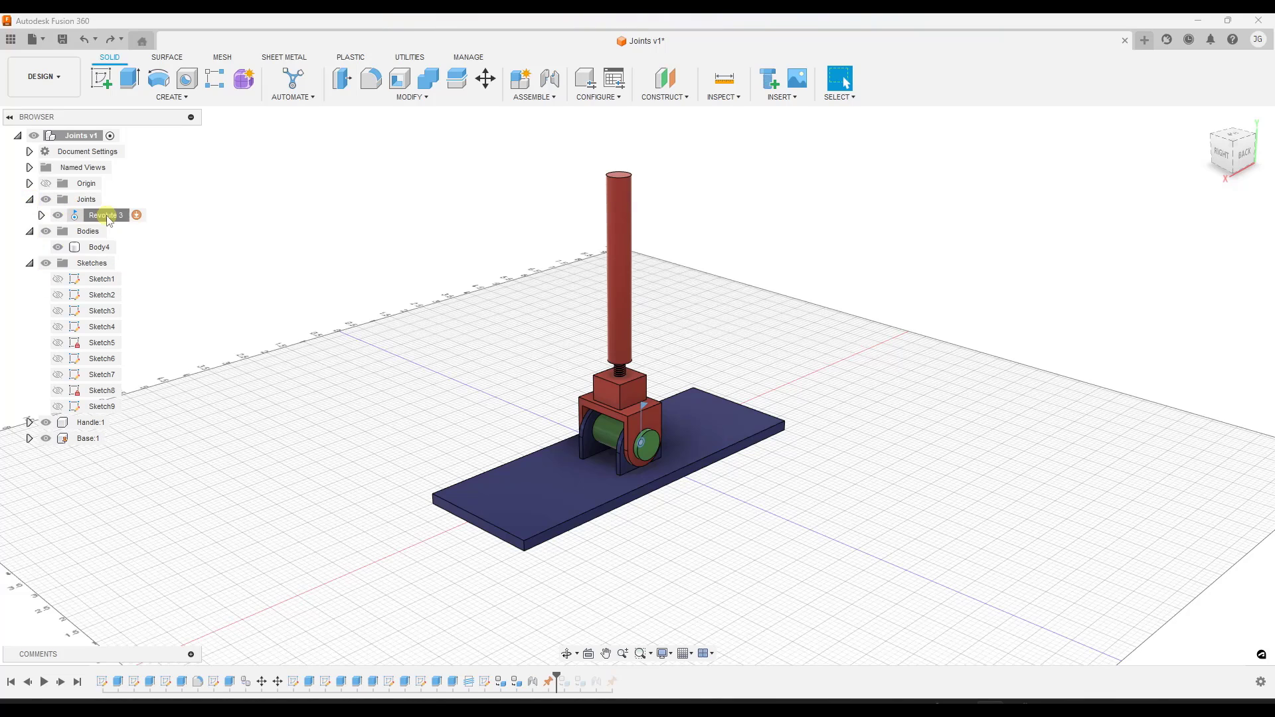
{"action": "right_click", "coordinate": [110, 220]}
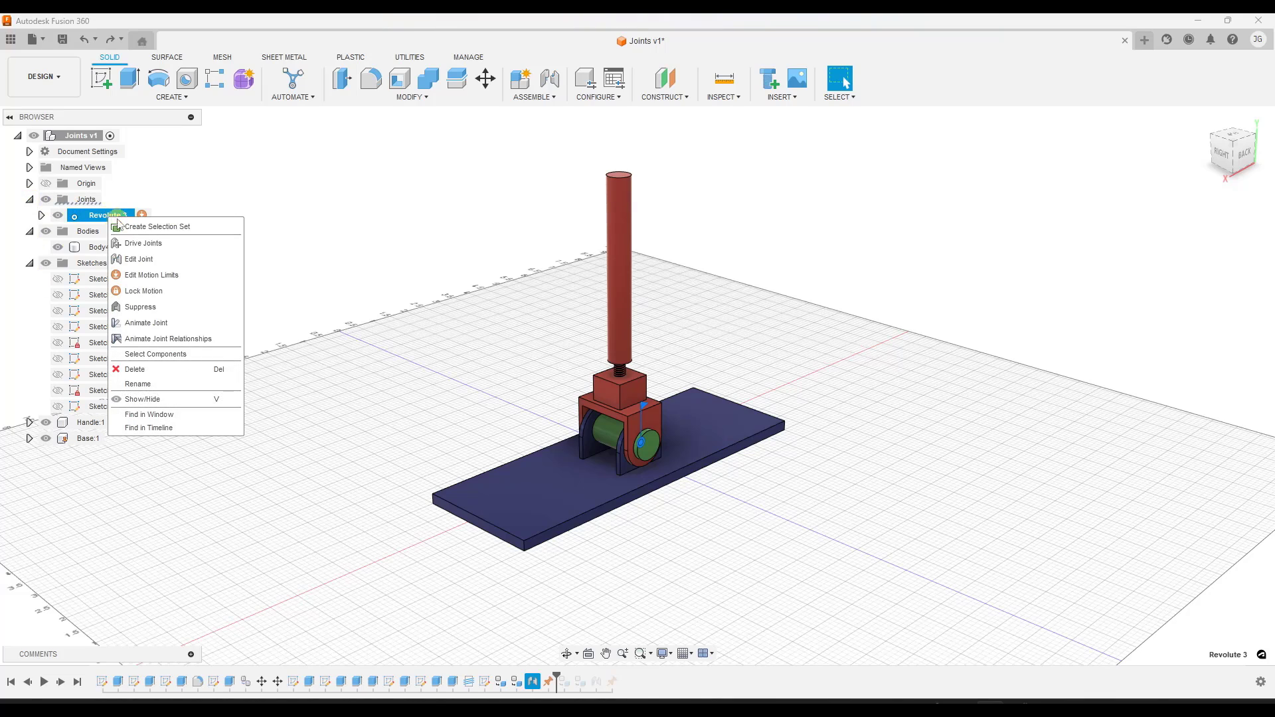
{"action": "left_click", "coordinate": [160, 276]}
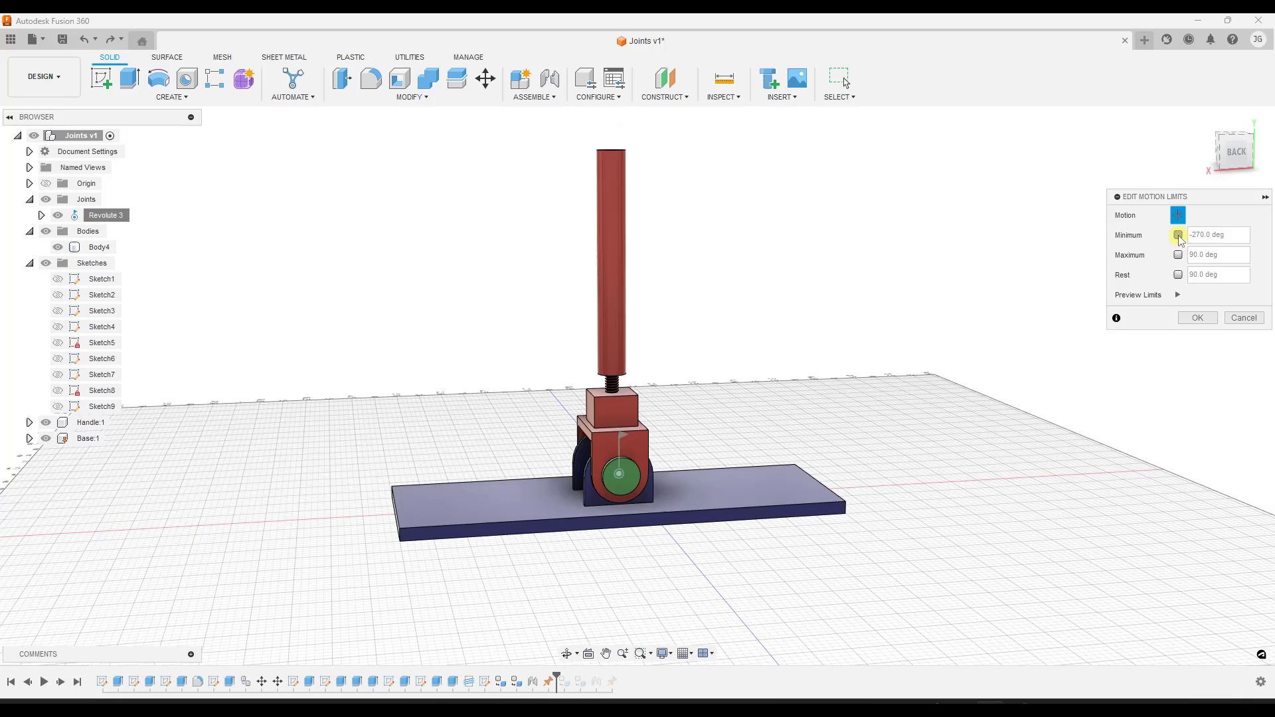
{"action": "left_click", "coordinate": [1179, 235]}
{"action": "left_click", "coordinate": [1178, 255]}
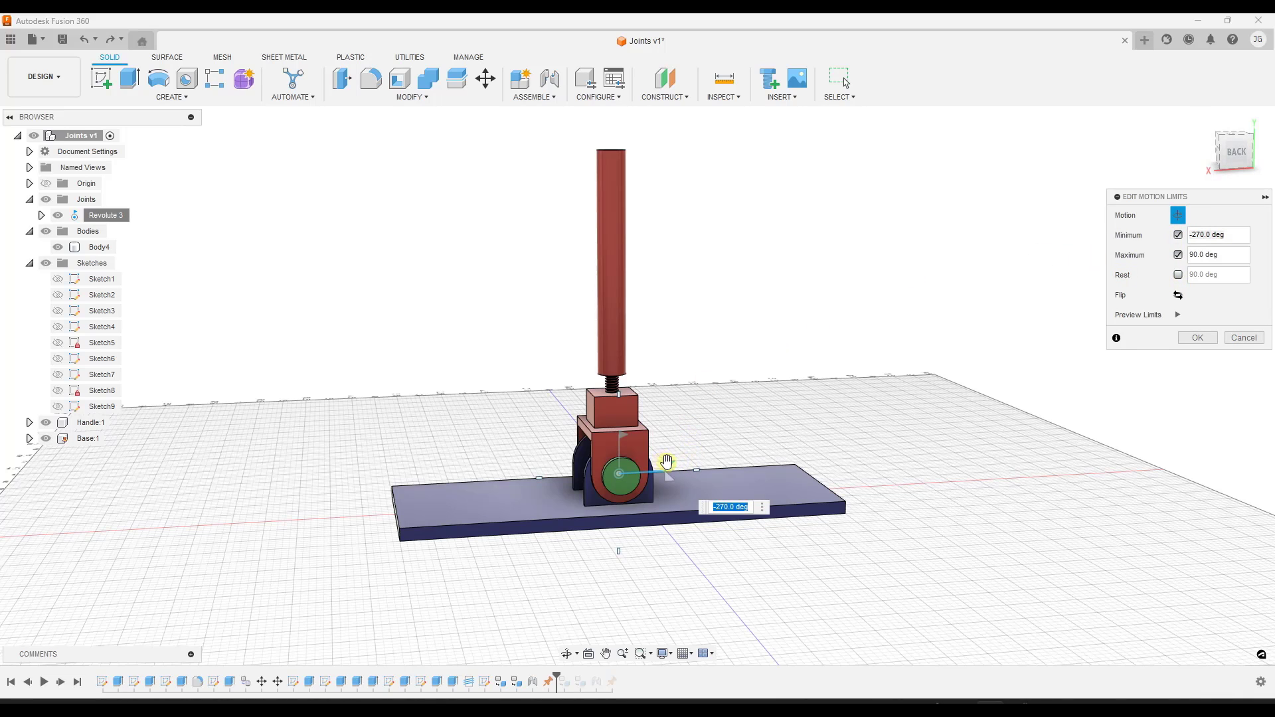
{"action": "left_click_drag", "start_coordinate": [668, 463], "coordinate": [471, 508]}
{"action": "scroll", "coordinate": [587, 495], "scroll_direction": "up", "scroll_amount": 3}
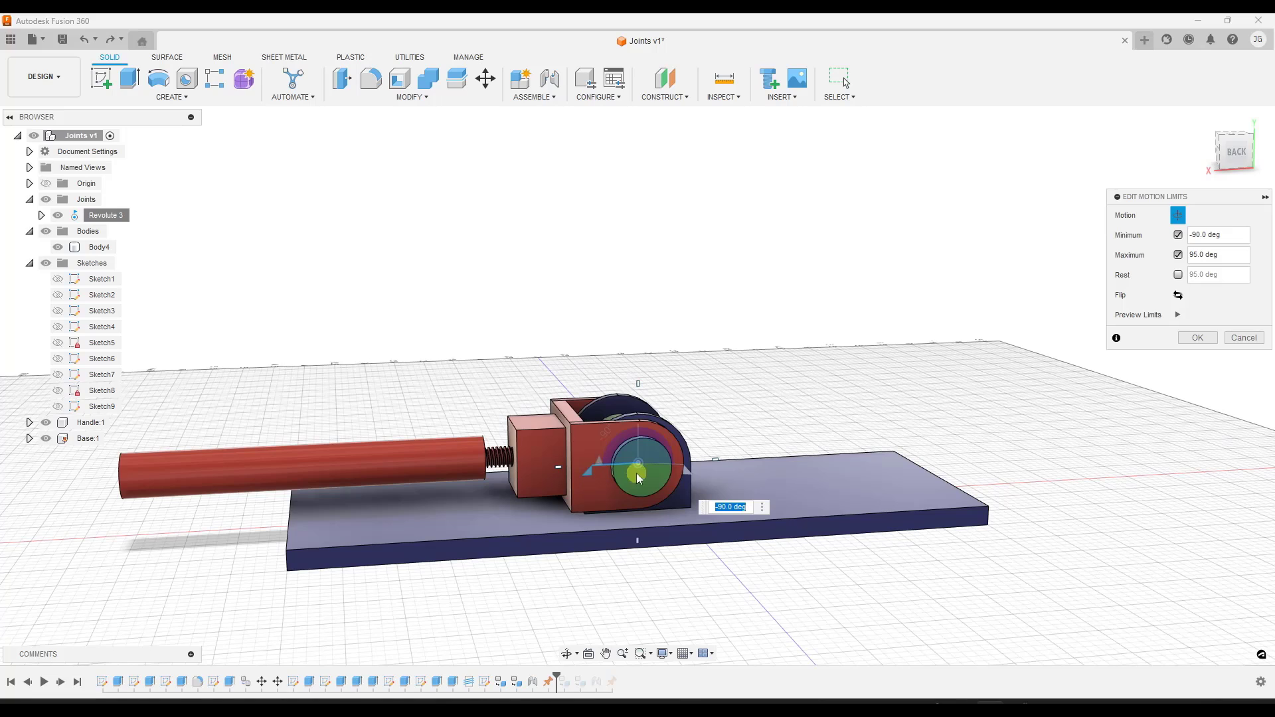
{"action": "left_click_drag", "start_coordinate": [687, 470], "coordinate": [693, 469]}
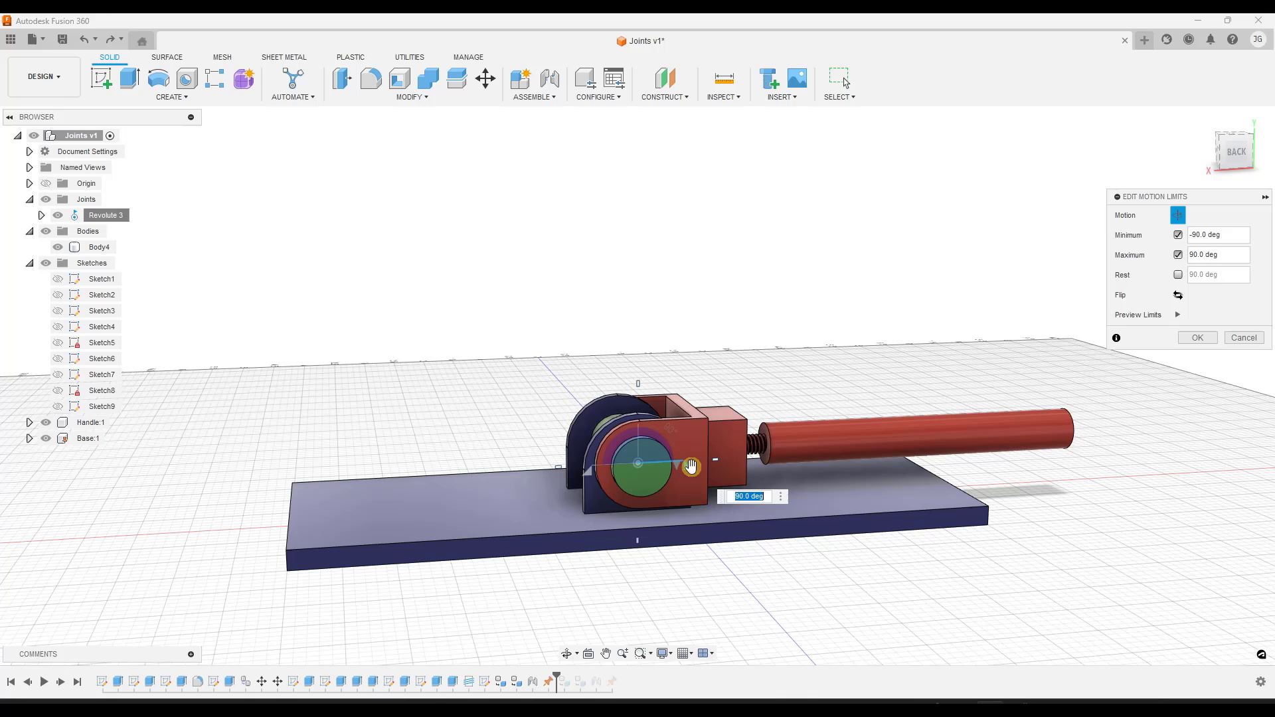
{"action": "left_click_drag", "start_coordinate": [688, 467], "coordinate": [750, 471]}
{"action": "left_click", "coordinate": [1179, 316]}
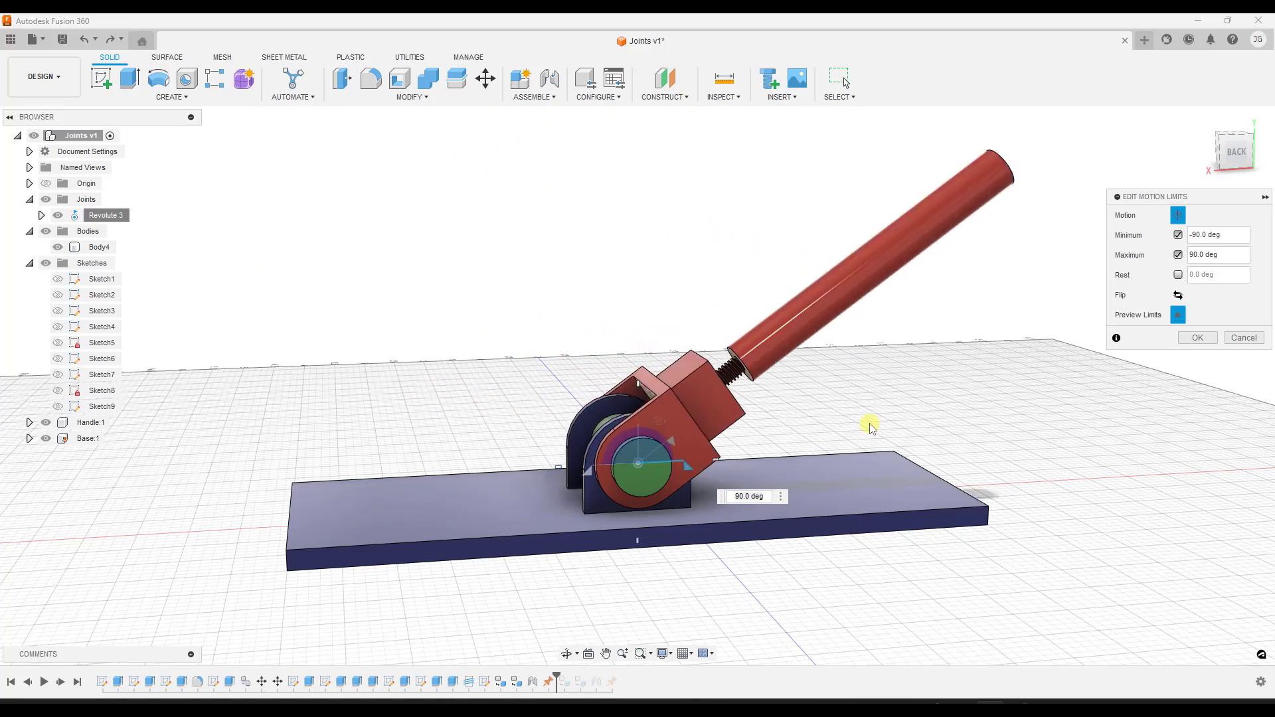
{"action": "left_click", "coordinate": [1184, 337]}
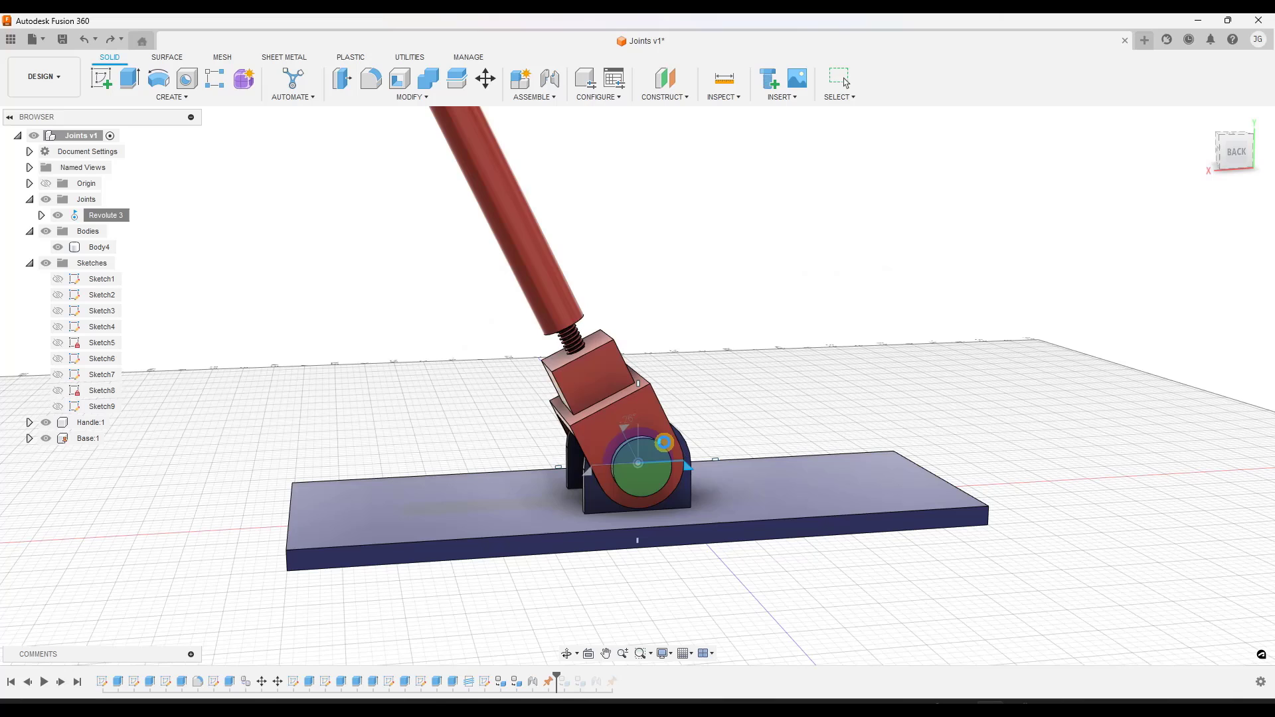
Set Revolute 3's rest position to -30° so the handle swings down over the base
{"action": "scroll", "coordinate": [618, 432], "scroll_direction": "down", "scroll_amount": 5}
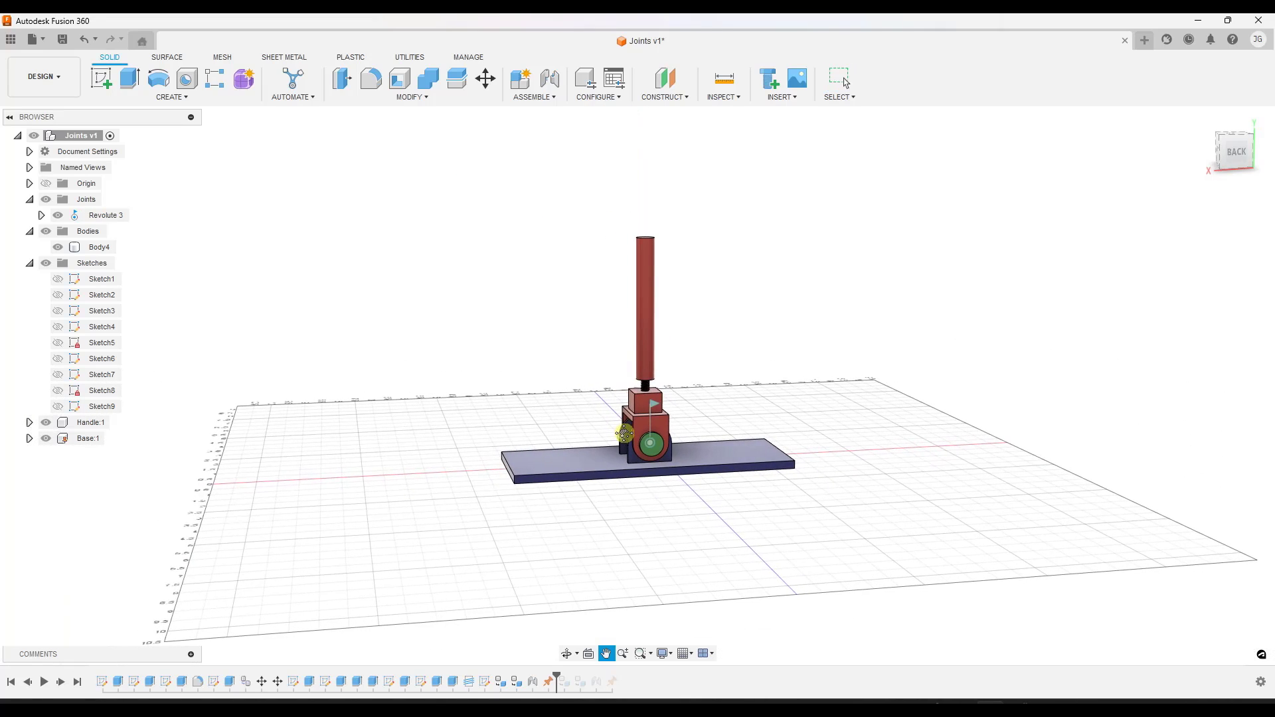
{"action": "right_click", "coordinate": [98, 217]}
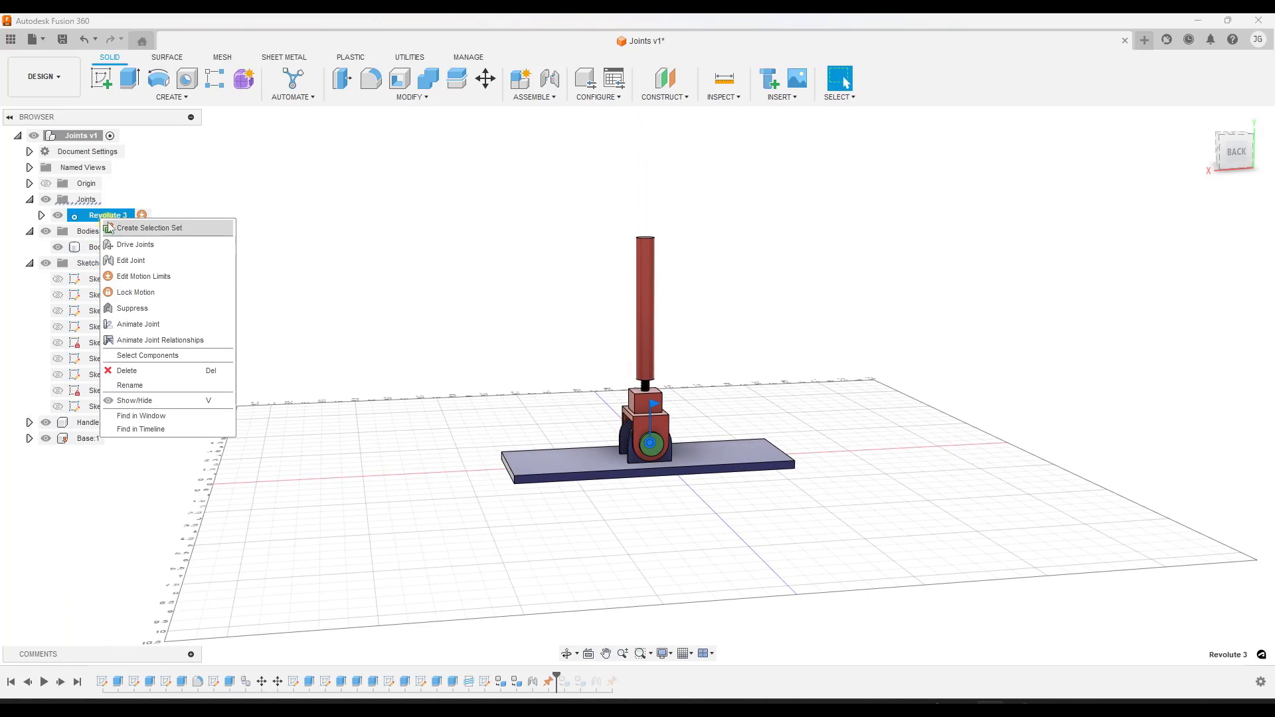
{"action": "left_click", "coordinate": [141, 276]}
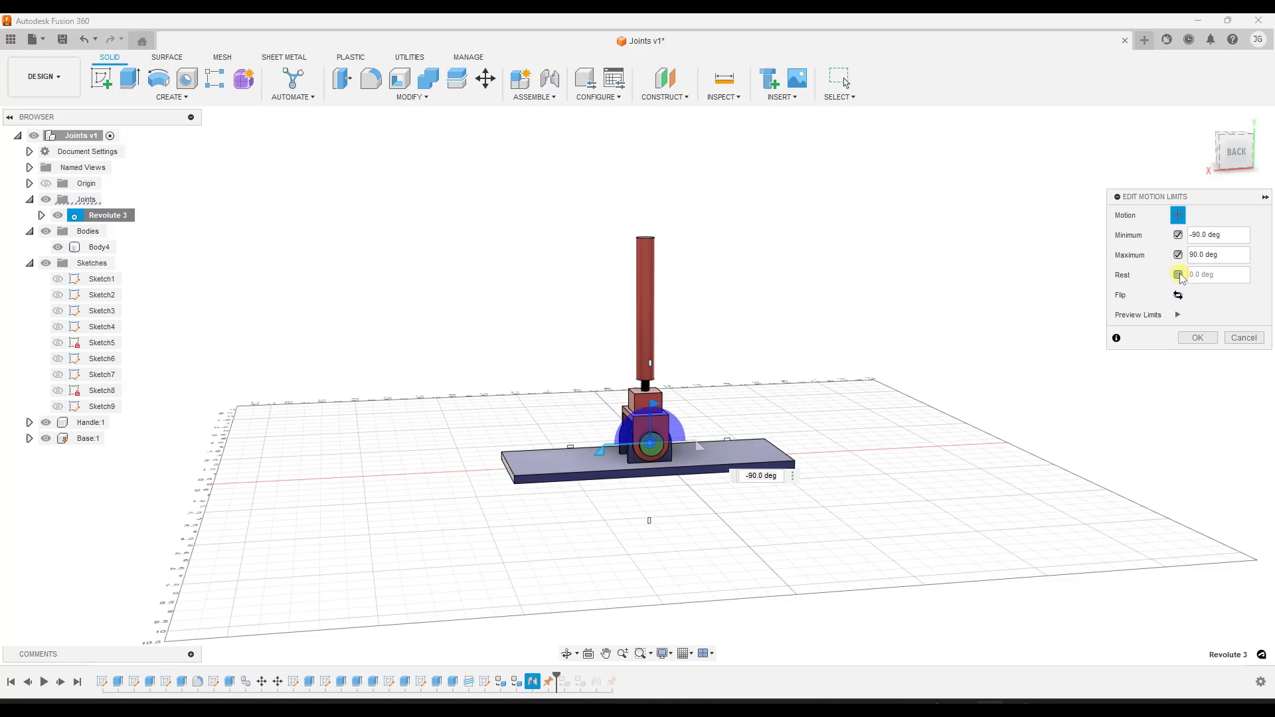
{"action": "scroll", "coordinate": [668, 408], "scroll_direction": "up", "scroll_amount": 3}
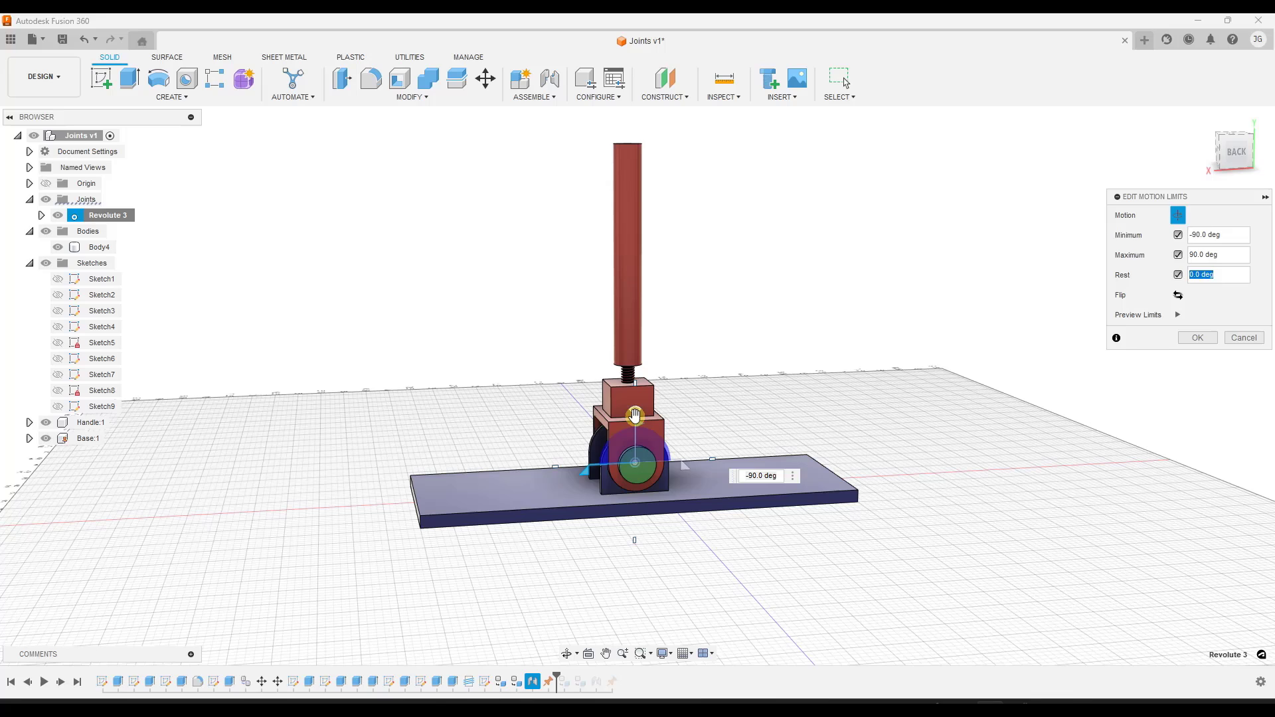
{"action": "left_click_drag", "start_coordinate": [635, 415], "coordinate": [590, 386]}
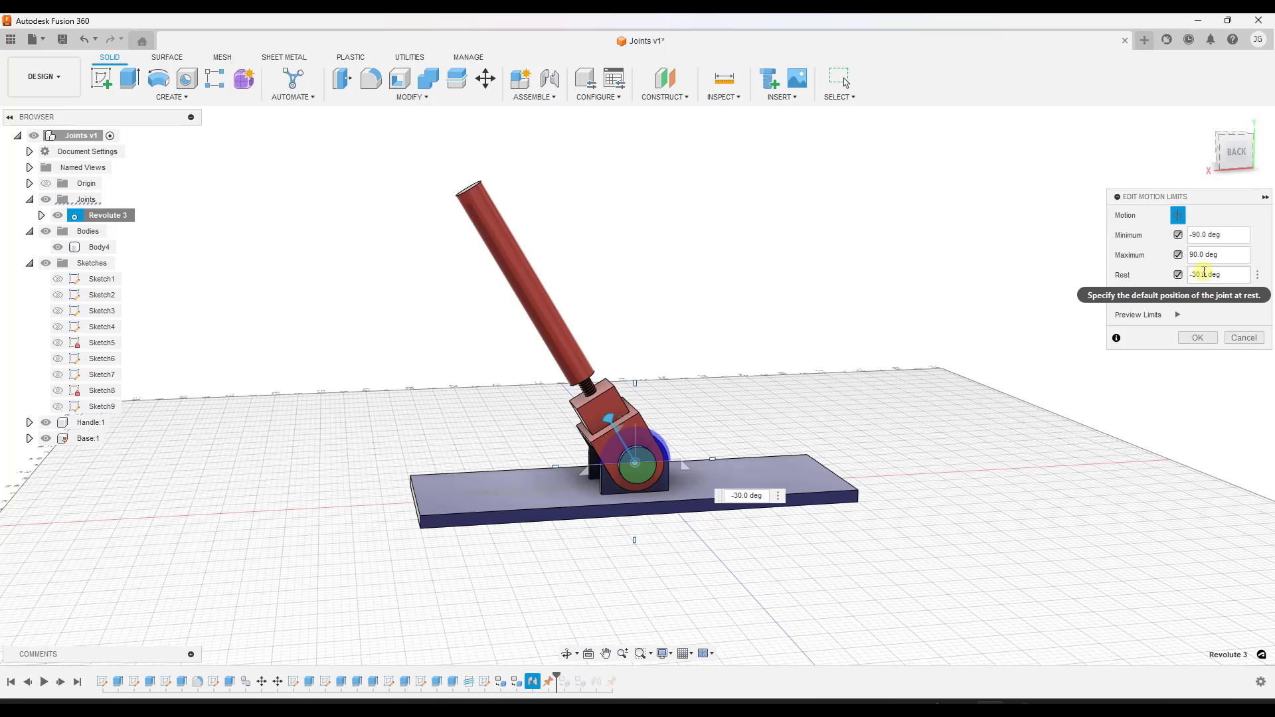
{"action": "left_click", "coordinate": [1195, 337]}
{"action": "middle_click_drag", "start_coordinate": [638, 279], "coordinate": [754, 313], "text": "shift"}
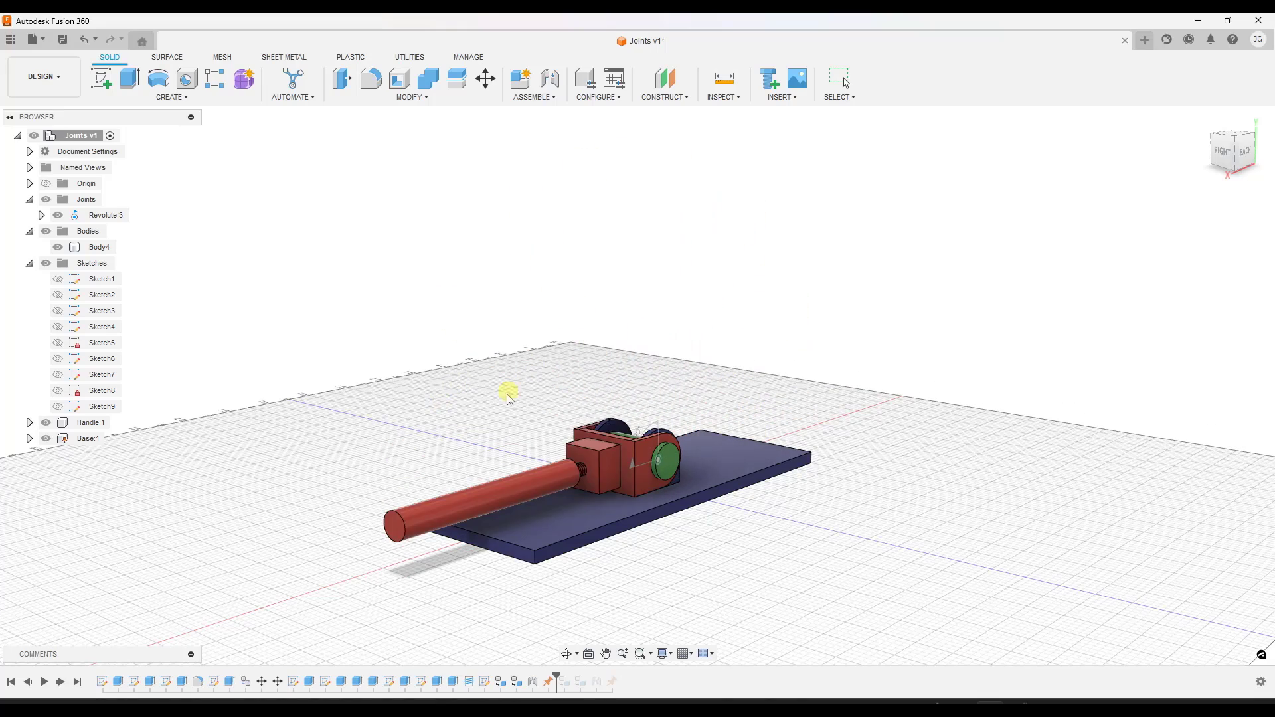
Release the moved handle with Esc so it returns to its tilted rest position
{"action": "key", "text": "Escape"}
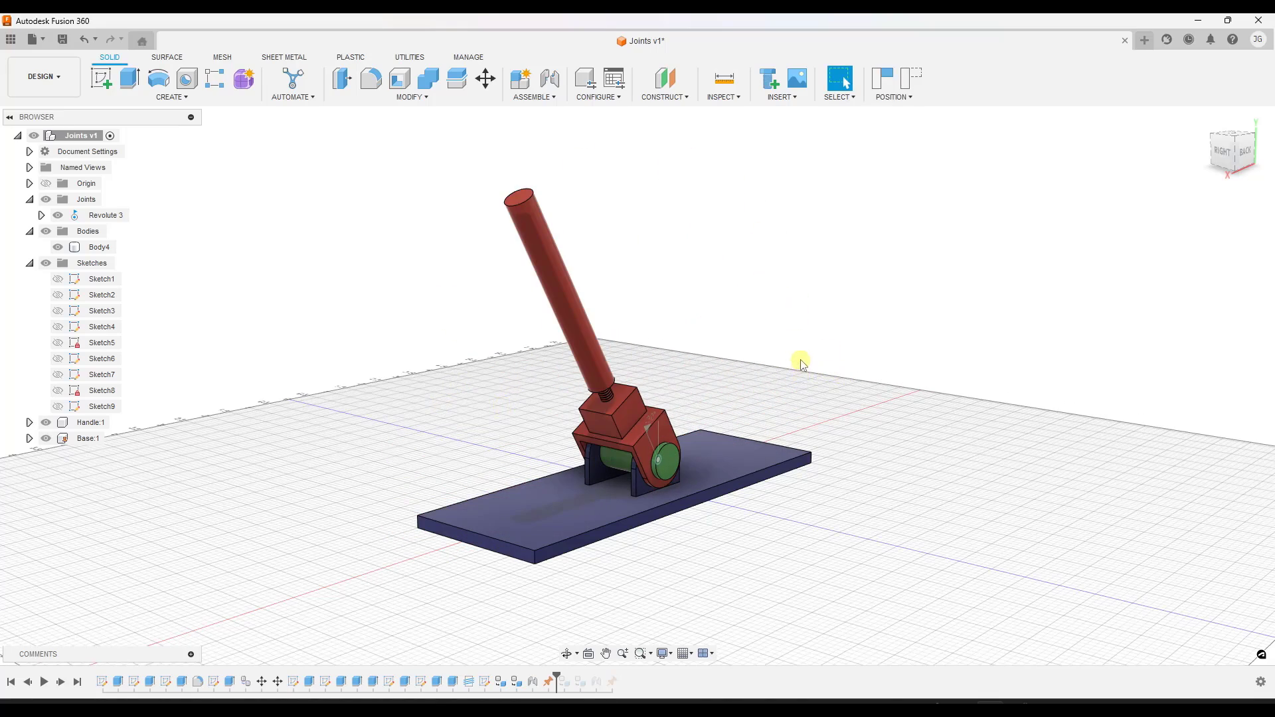
{"action": "mouse_move", "coordinate": [799, 360]}
{"action": "middle_mouse_down", "text": "shift"}
{"action": "mouse_move", "coordinate": [761, 356]}
{"action": "mouse_move", "coordinate": [796, 354]}
{"action": "middle_mouse_up", "text": "shift"}
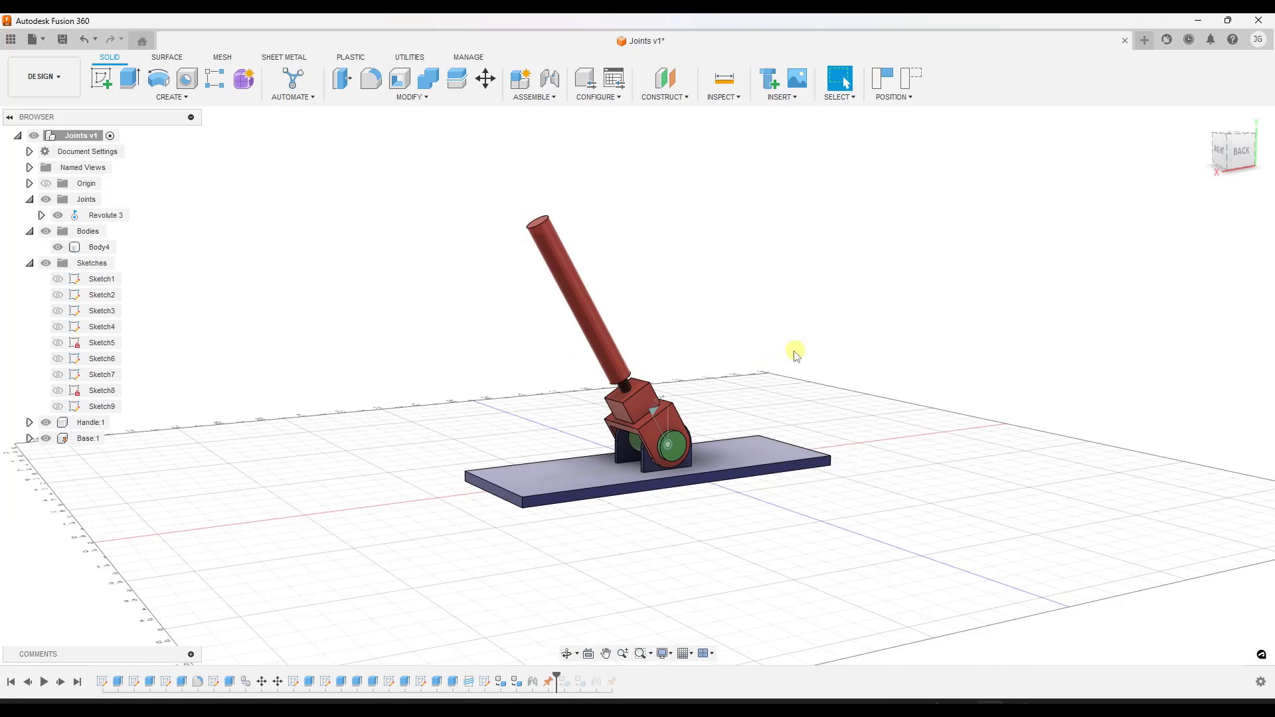
{"action": "scroll", "coordinate": [796, 354], "scroll_direction": "up", "scroll_amount": 2}
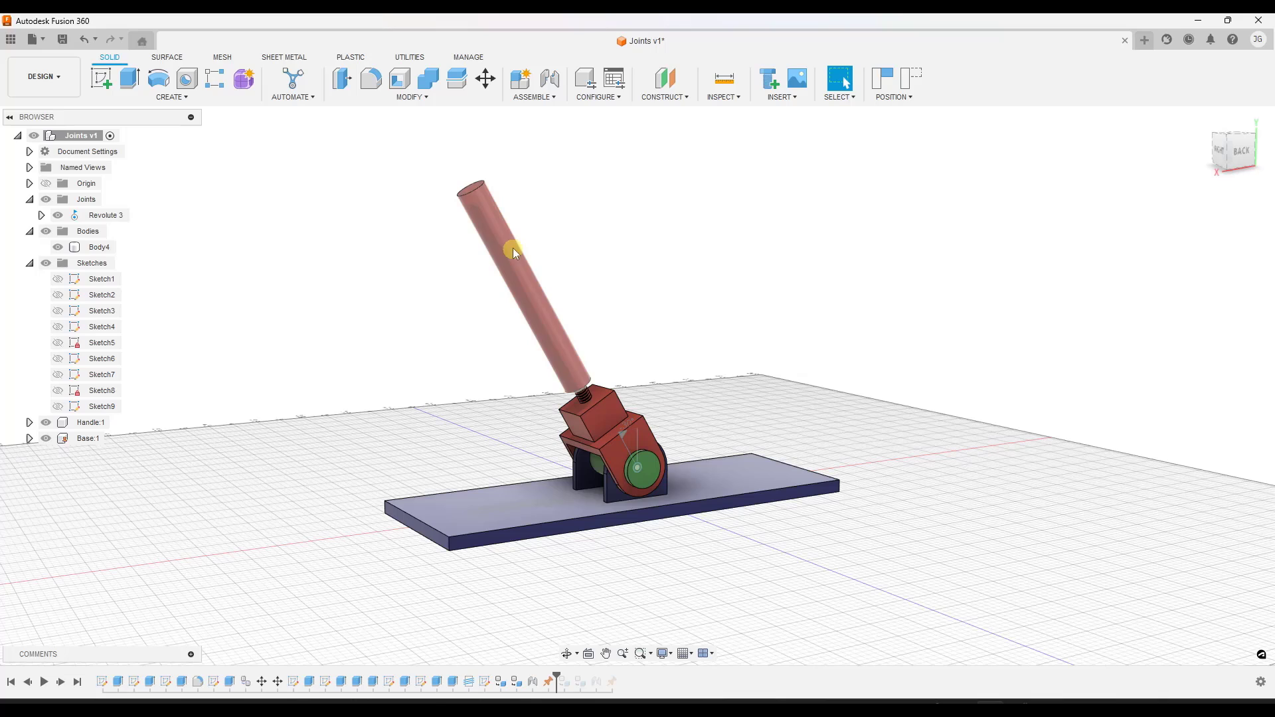
{"action": "right_click", "coordinate": [102, 218]}
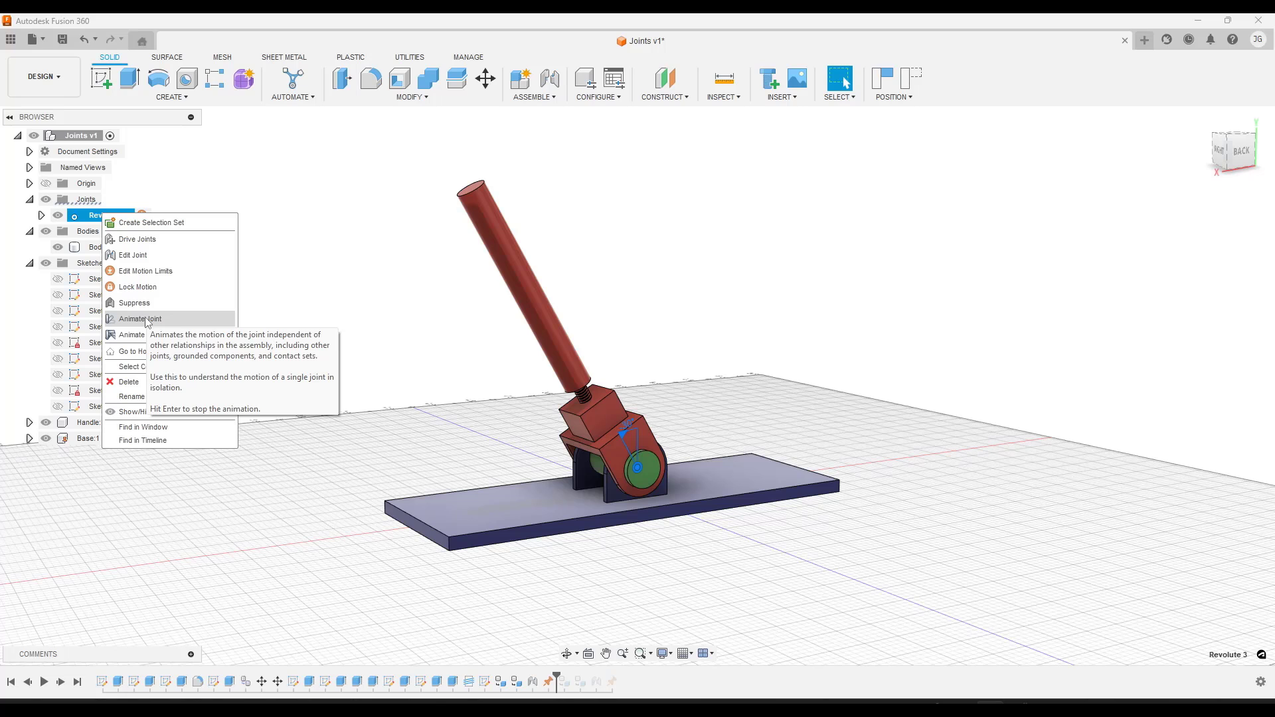
{"action": "left_click", "coordinate": [141, 319]}
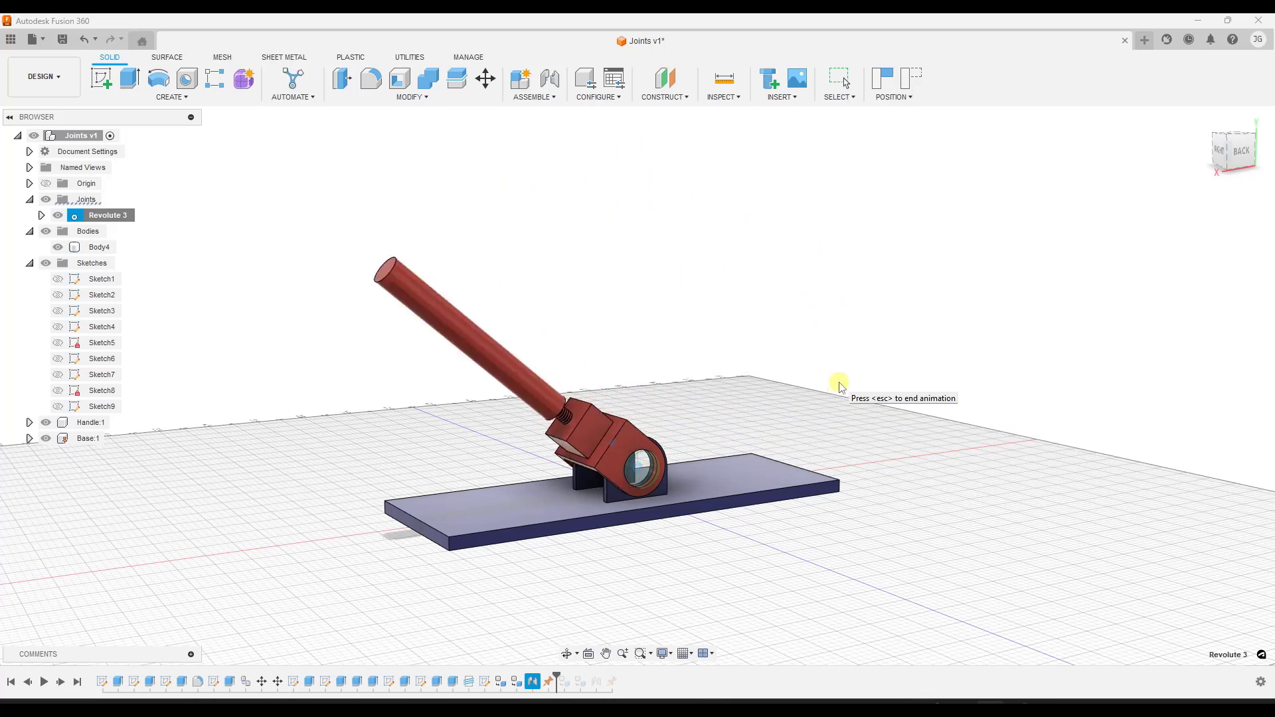
{"action": "key", "text": "Escape"}
{"action": "middle_click_drag", "start_coordinate": [723, 375], "coordinate": [671, 352], "text": "shift"}
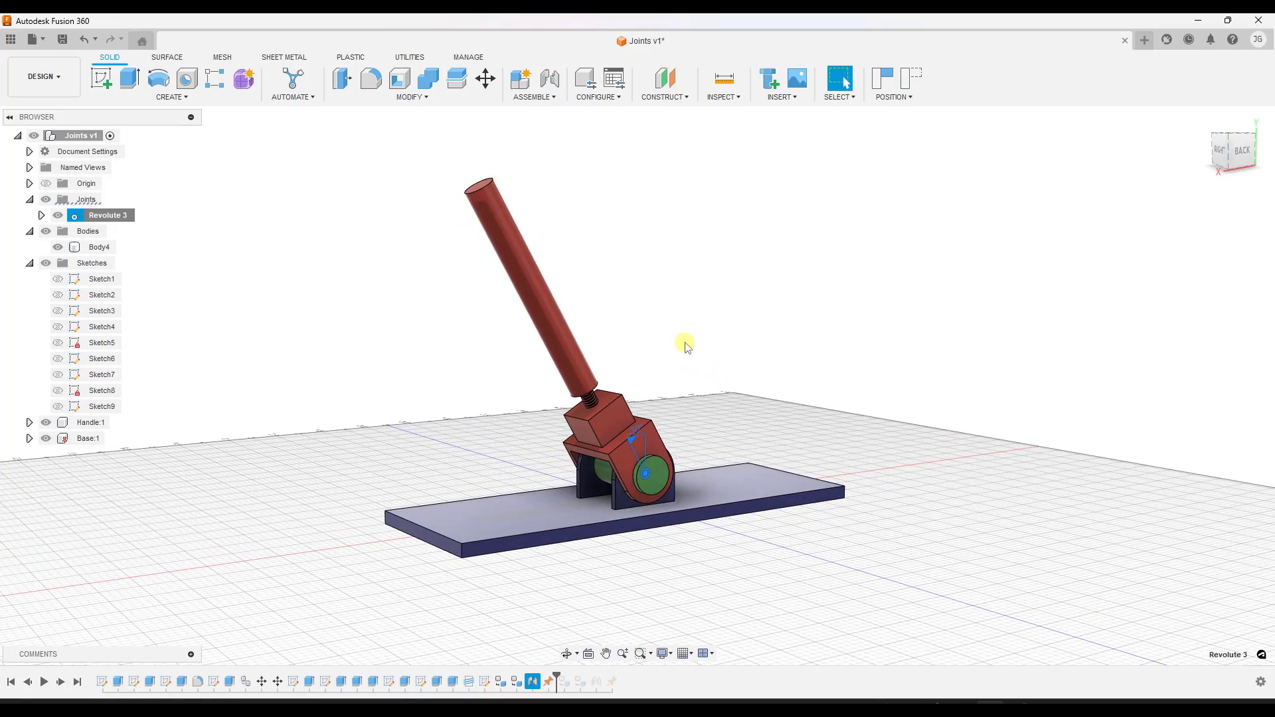